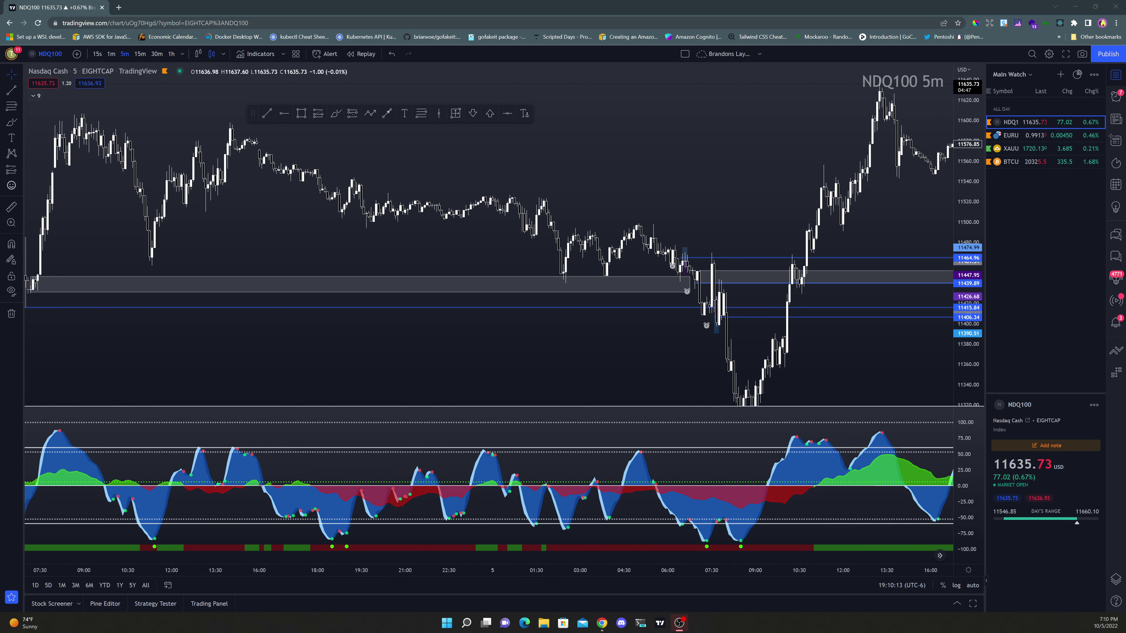
# - Maximize the NDQ100 price pane to hide the oscillator, and compress the price scale
pyautogui.doubleClick(679, 180)
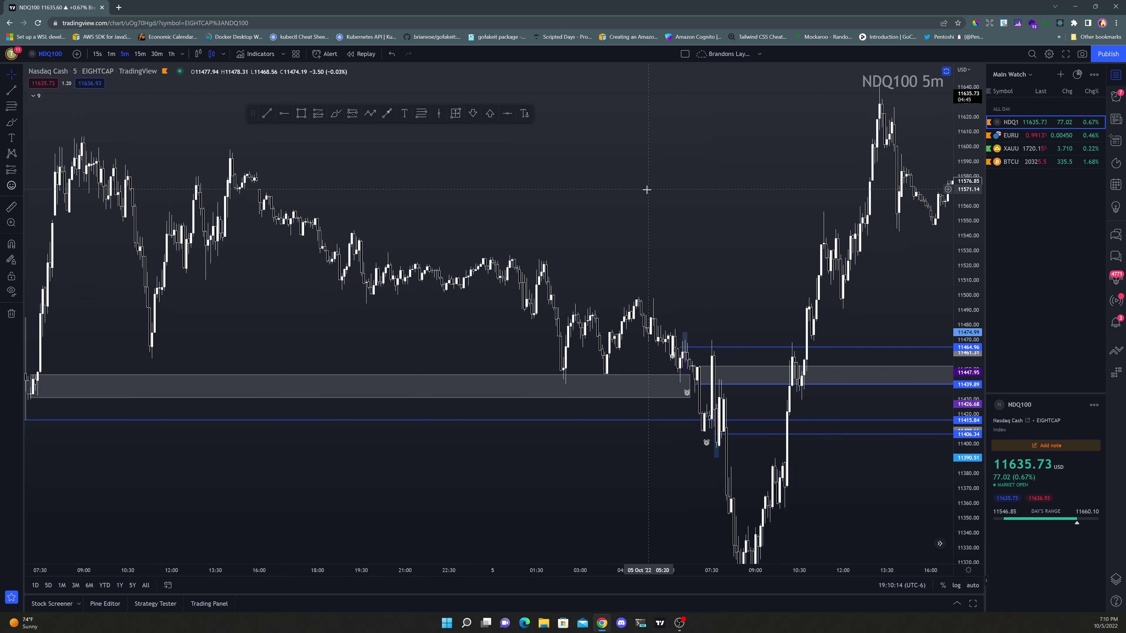
pyautogui.scroll(2, 658, 221)
pyautogui.scroll(3, 659, 221)
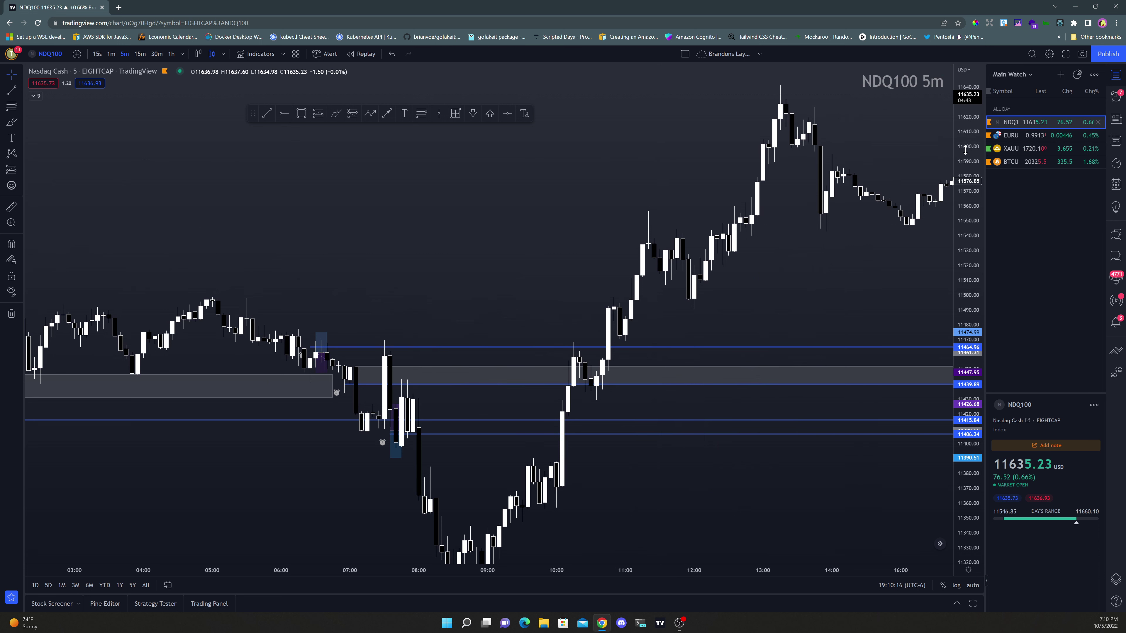
pyautogui.moveTo(967, 155); pyautogui.dragTo(967, 189)
pyautogui.scroll(-3, 532, 293)
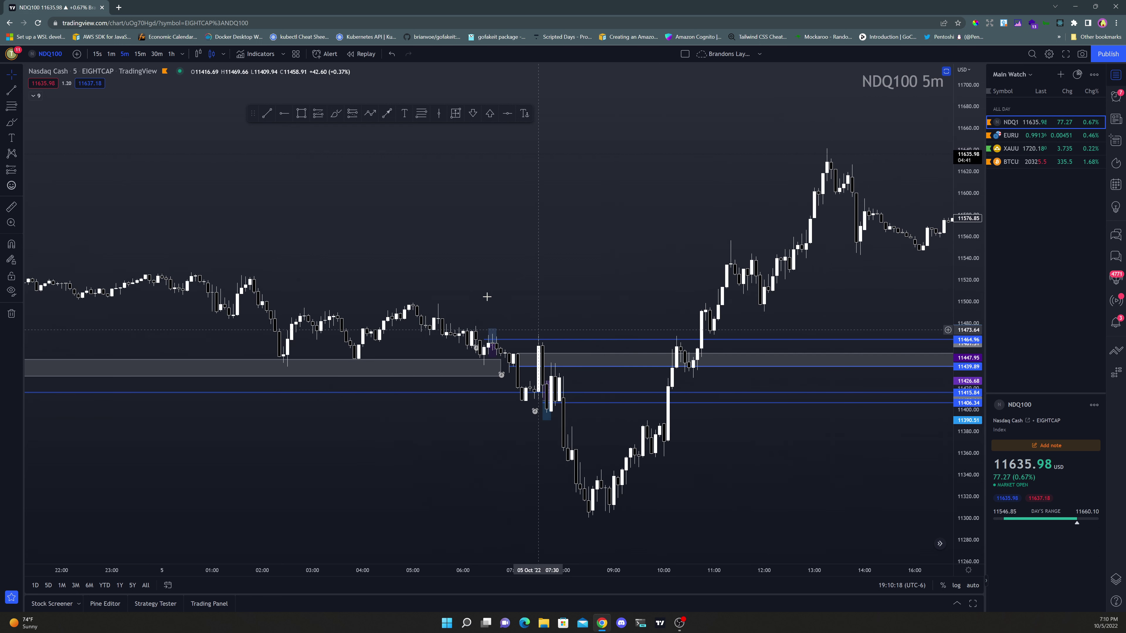
# - Frame the October 5 drop, glance at 15-second candles, then return to 5-minute
pyautogui.moveTo(501, 277); pyautogui.dragTo(559, 194)
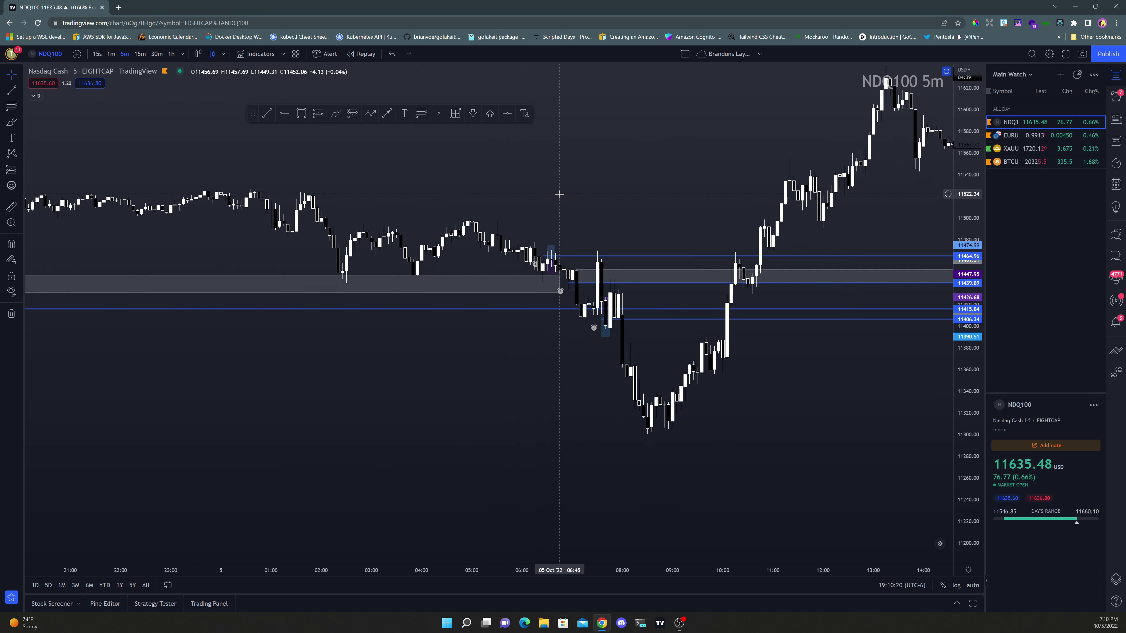
pyautogui.moveTo(967, 286); pyautogui.dragTo(967, 258)
pyautogui.moveTo(597, 164); pyautogui.dragTo(567, 170)
pyautogui.hscroll(3, 554, 166)
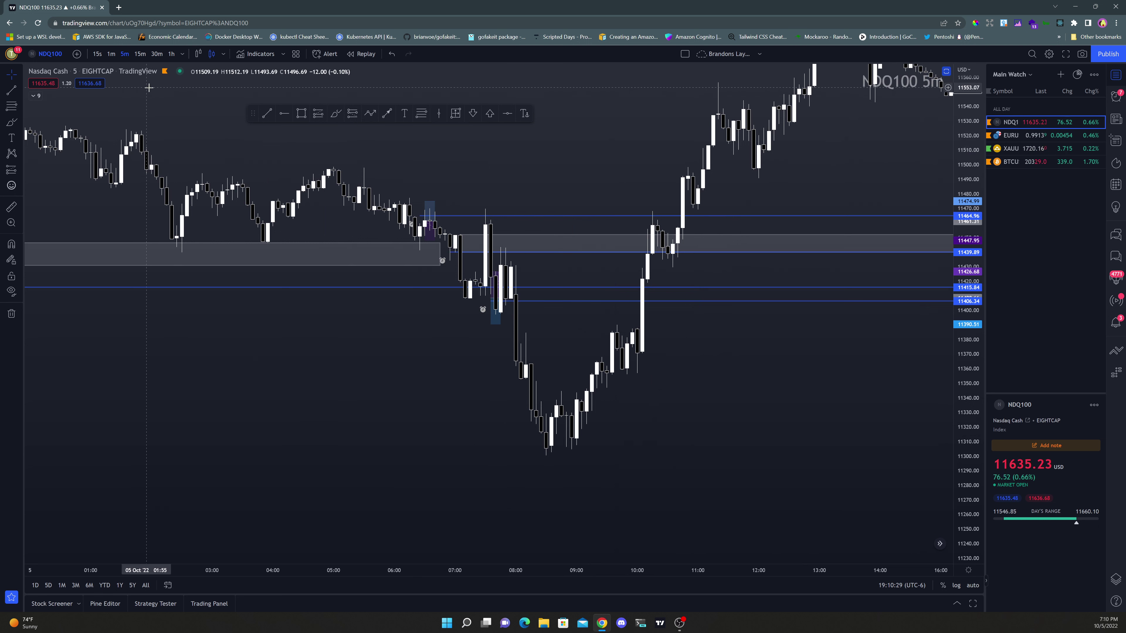
pyautogui.click(98, 54)
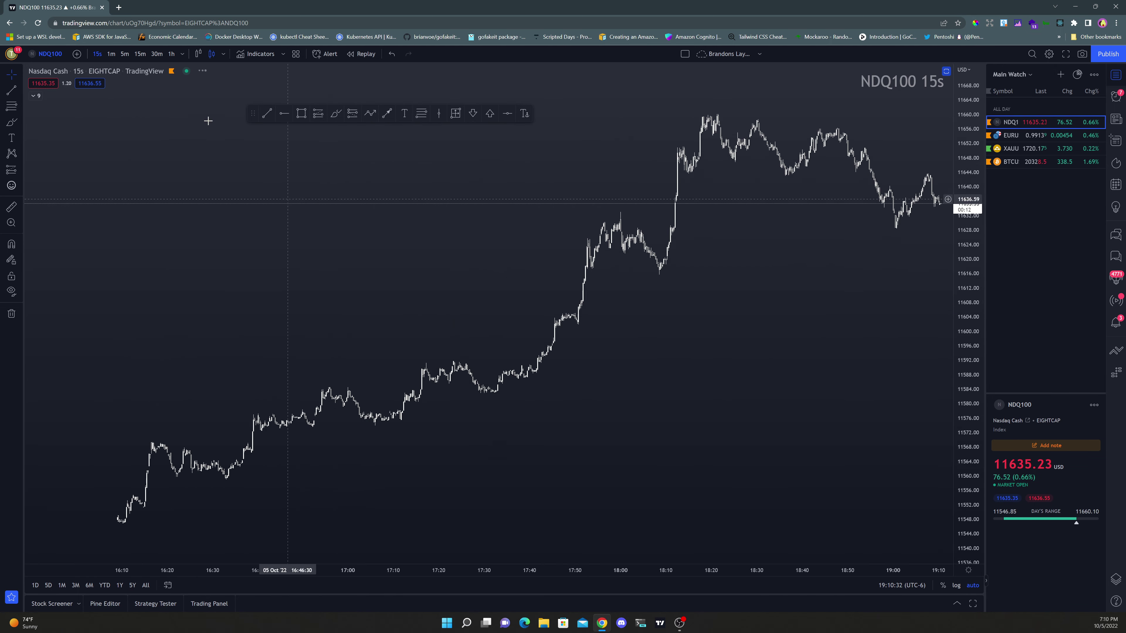
pyautogui.click(125, 54)
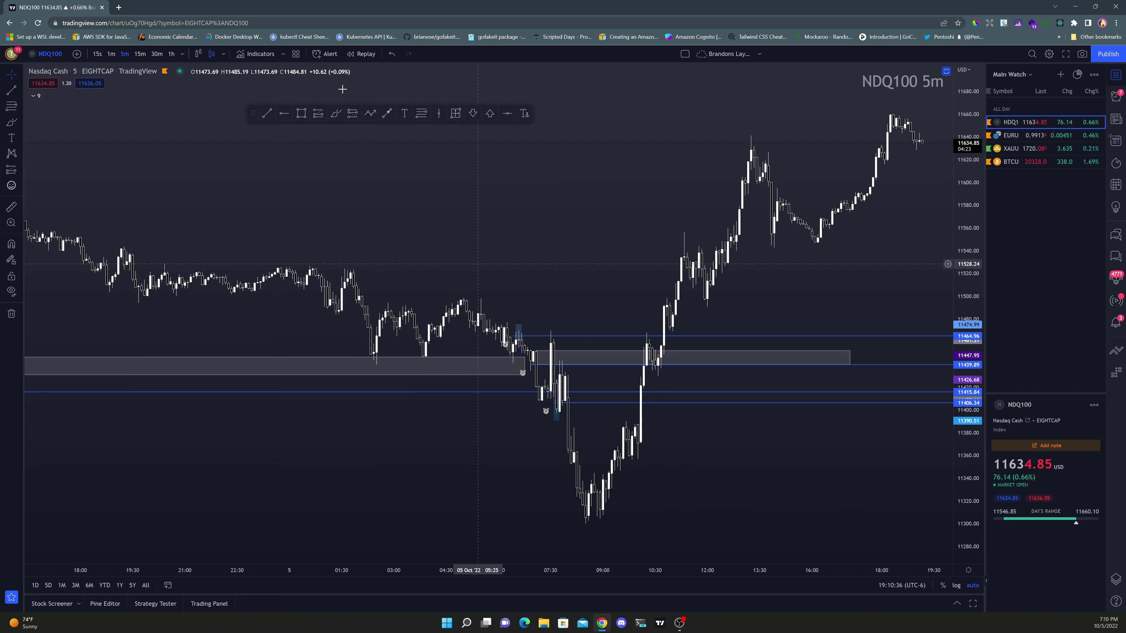
# - Start bar replay from the 08:10 bar on 5 October using 15-second candles
pyautogui.click(361, 54)
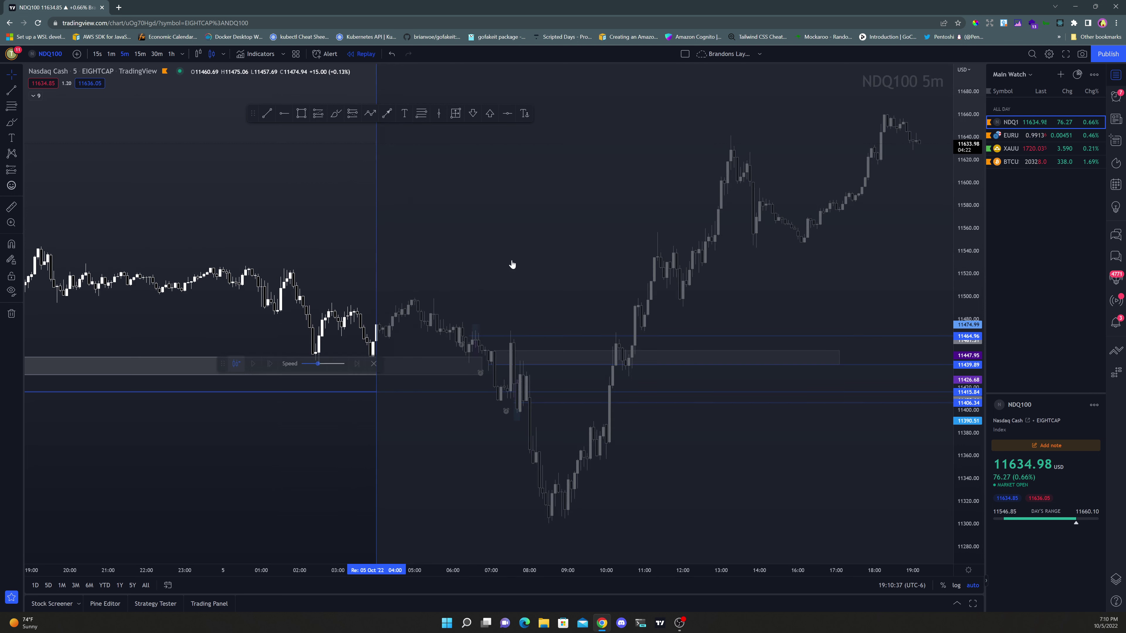
pyautogui.click(537, 244)
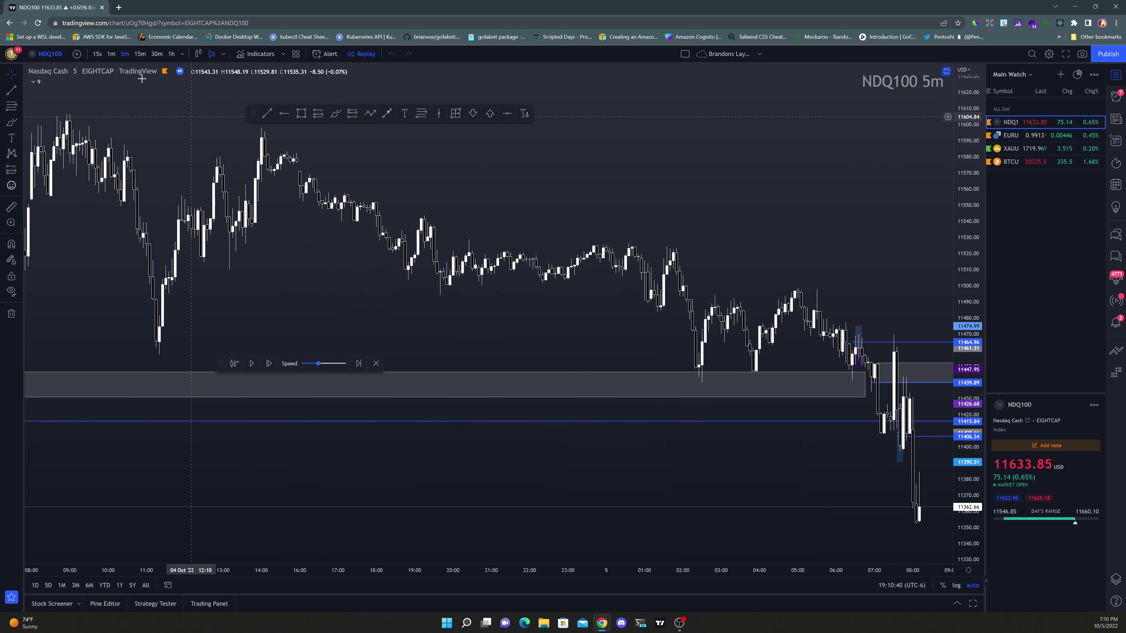
pyautogui.click(97, 53)
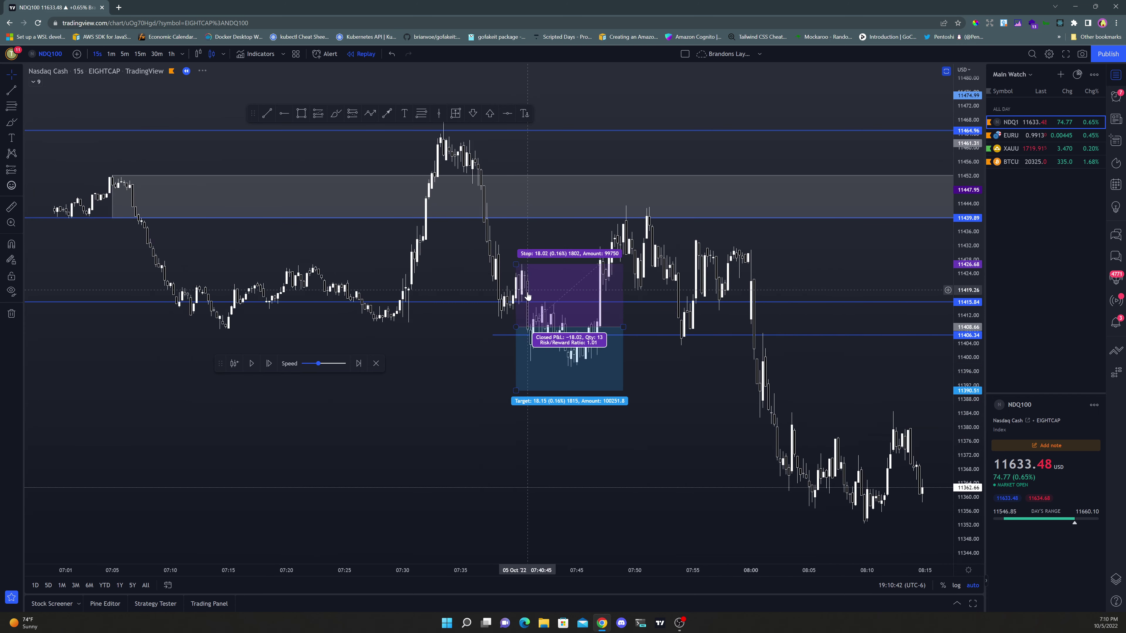
# - Zoom, enlarge the candles and pan the replay chart to frame the 05:30–06:50 stretch
pyautogui.scroll(-5, 523, 304)
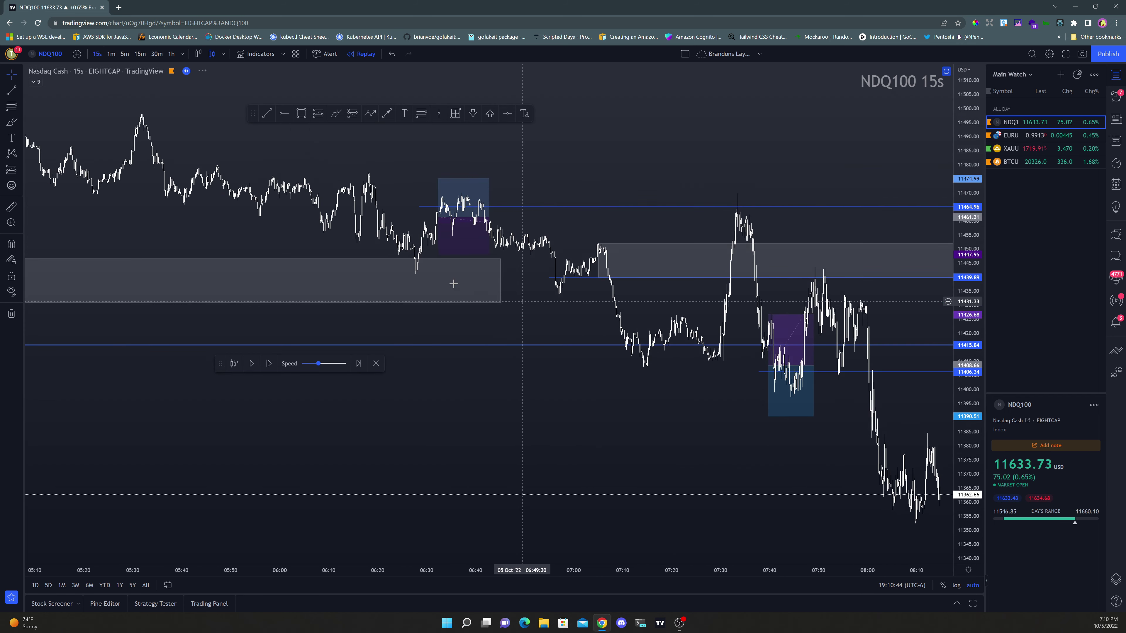
pyautogui.moveTo(440, 164); pyautogui.dragTo(610, 183)
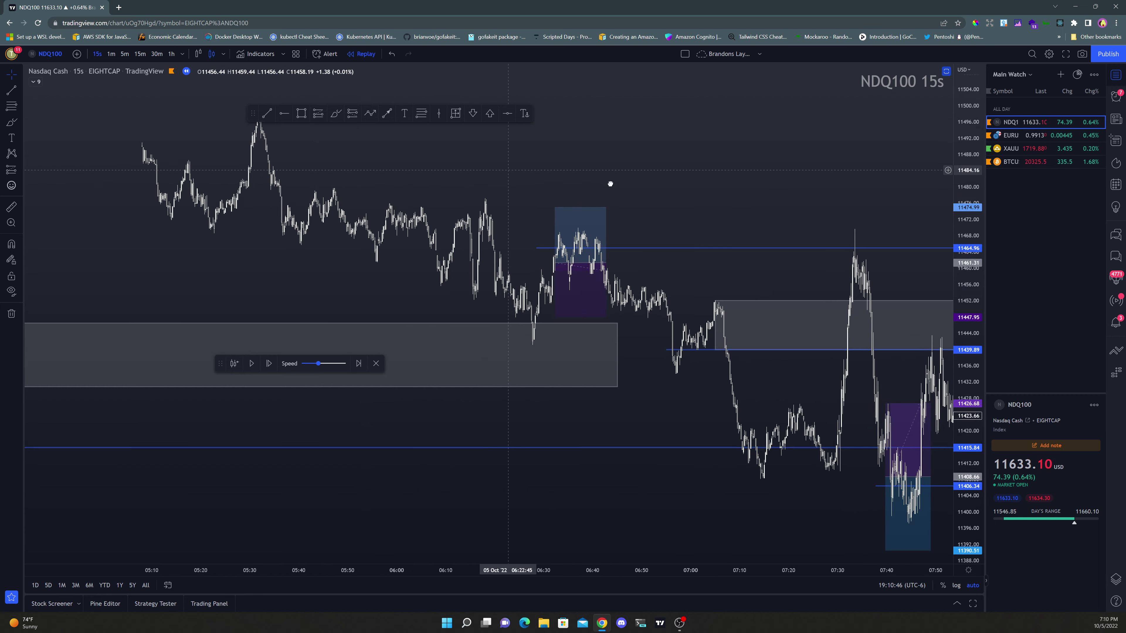
pyautogui.scroll(5, 621, 222)
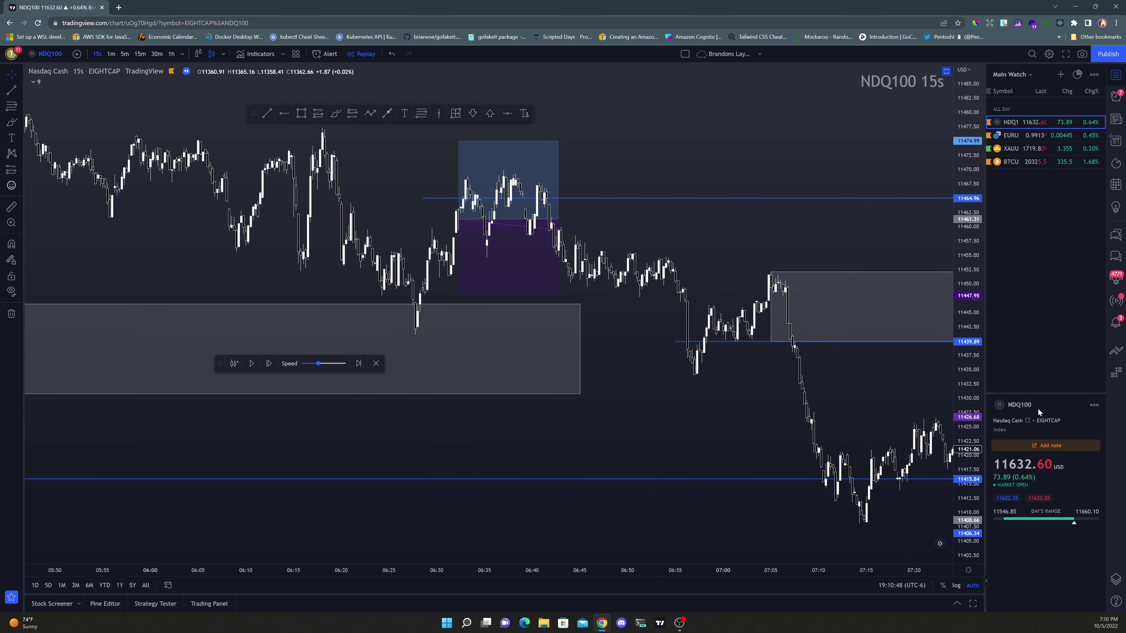
pyautogui.moveTo(978, 355); pyautogui.dragTo(977, 317)
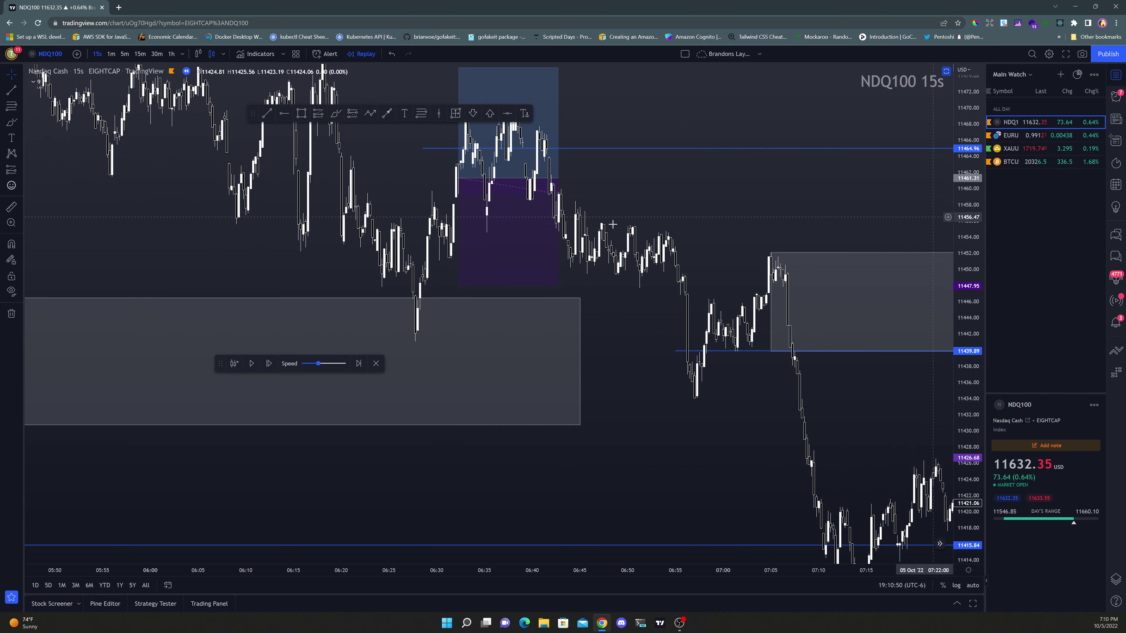
pyautogui.moveTo(400, 187); pyautogui.dragTo(655, 243)
pyautogui.scroll(3, 655, 243)
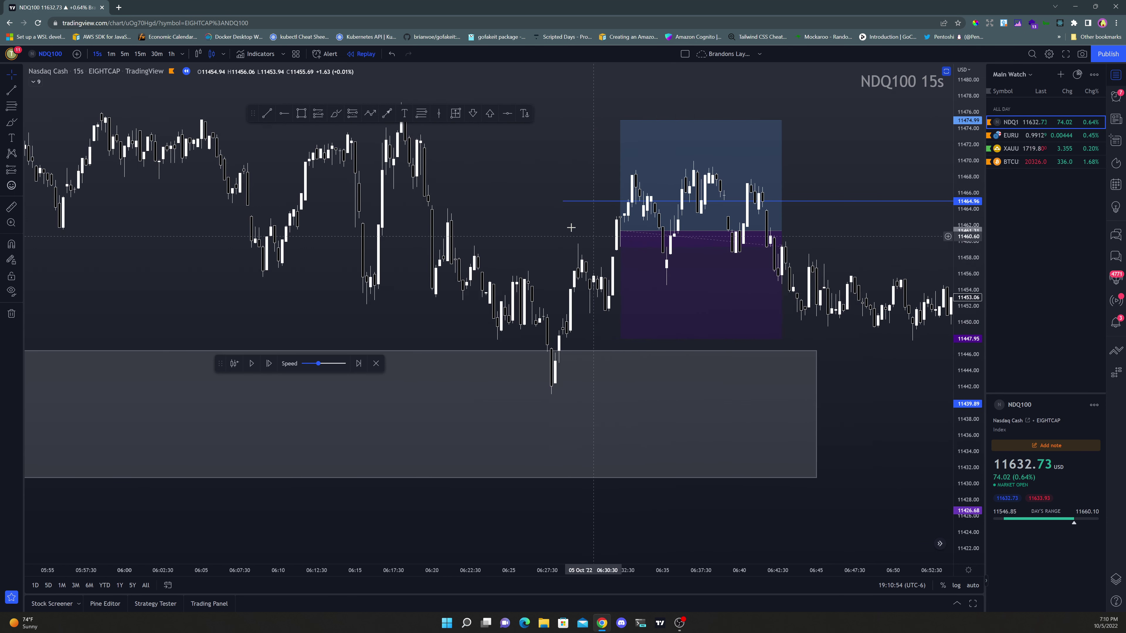
pyautogui.moveTo(557, 228); pyautogui.dragTo(539, 226)
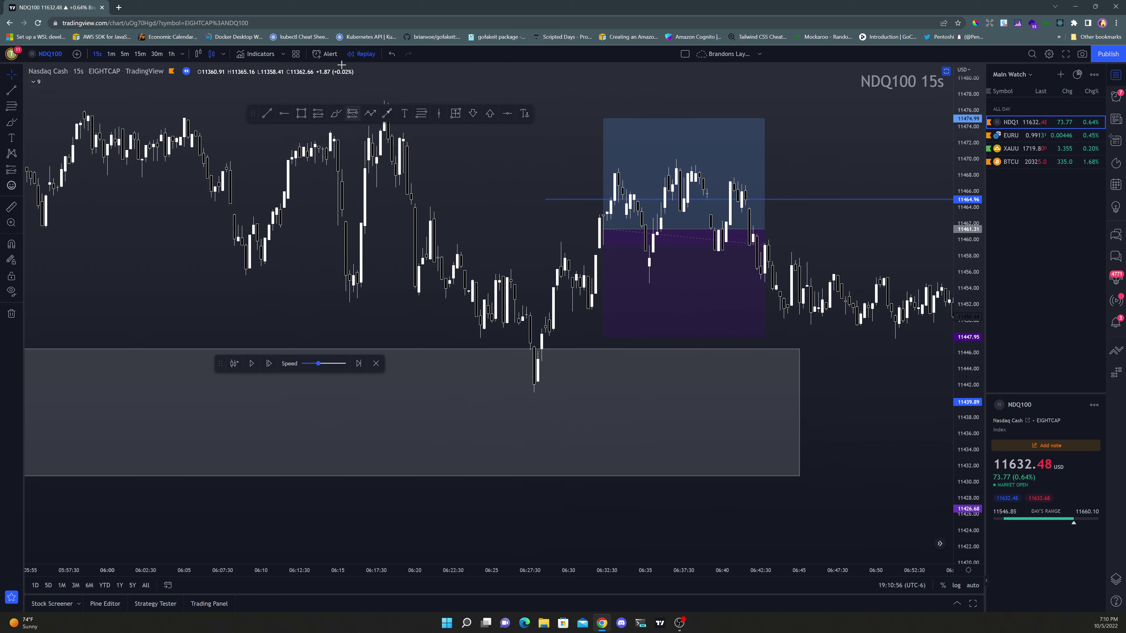
# - Begin a multi-leg pattern from the dip low to the bounce high, then cancel it
pyautogui.click(369, 113)
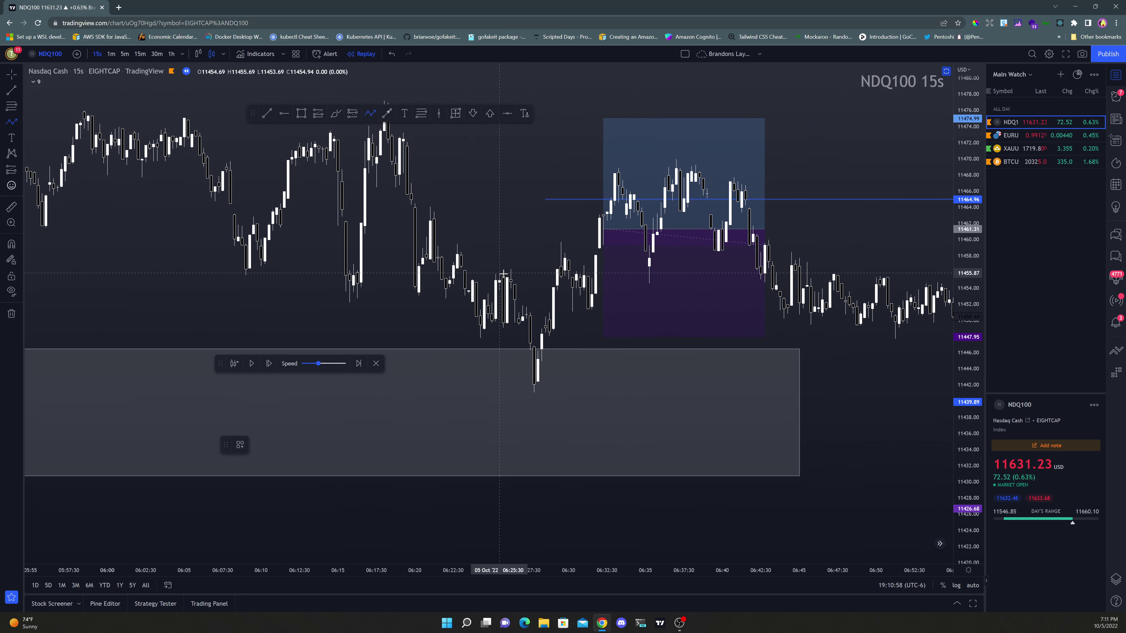
pyautogui.click(537, 388)
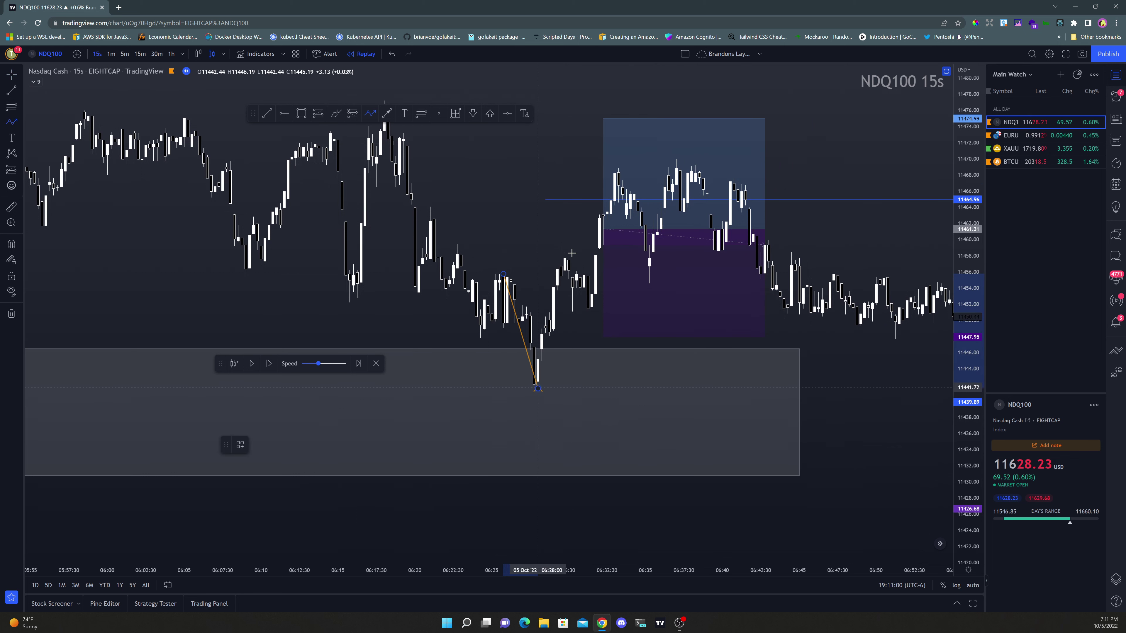
pyautogui.click(561, 238)
pyautogui.press('Escape')
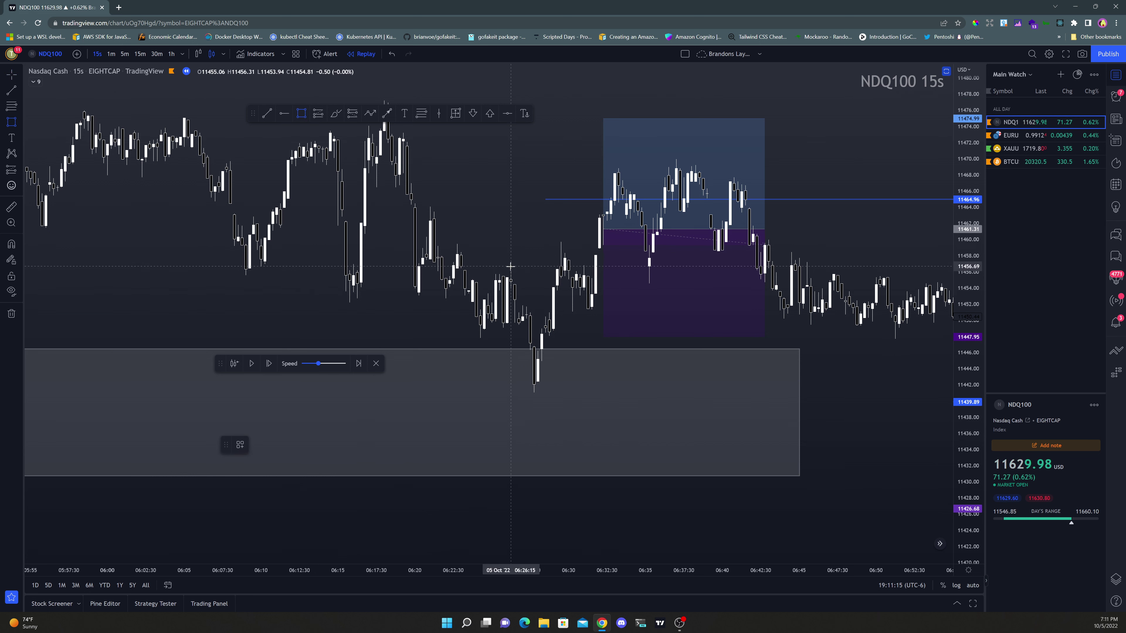
# - Box the dip candles near 06:27 and the bounce near 06:29 with two rectangles
pyautogui.click(509, 267)
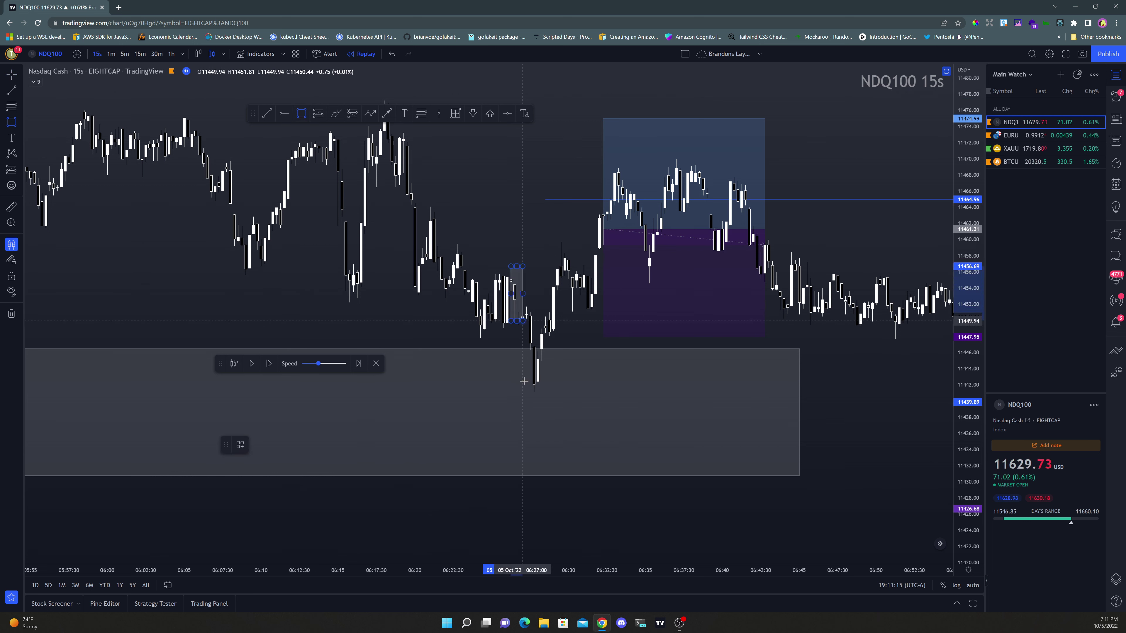
pyautogui.click(534, 392)
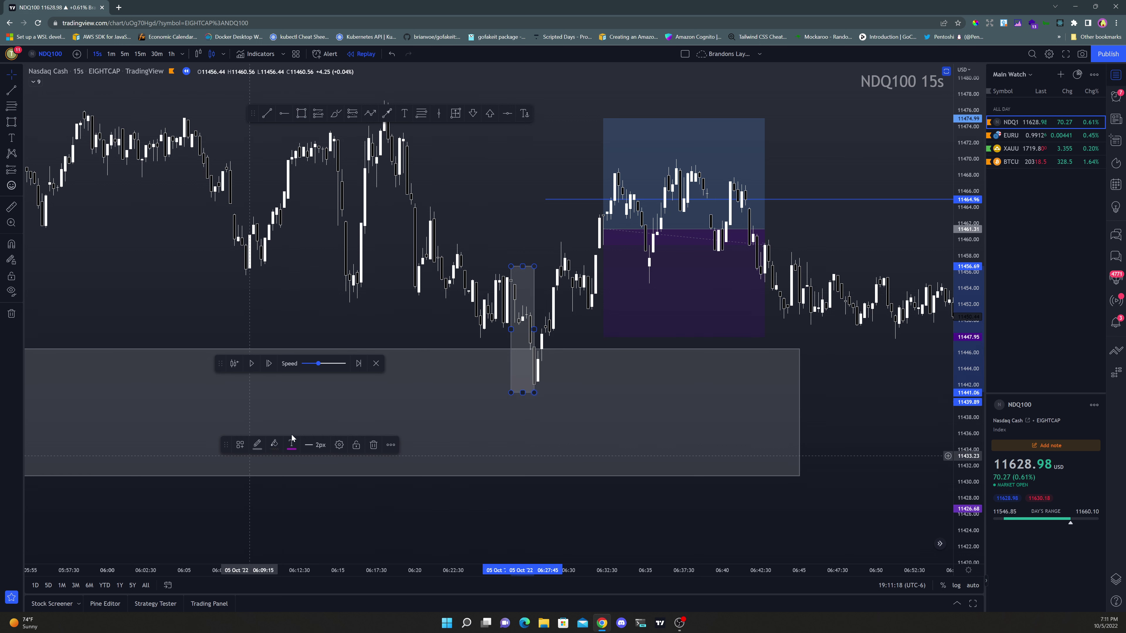
pyautogui.click(302, 113)
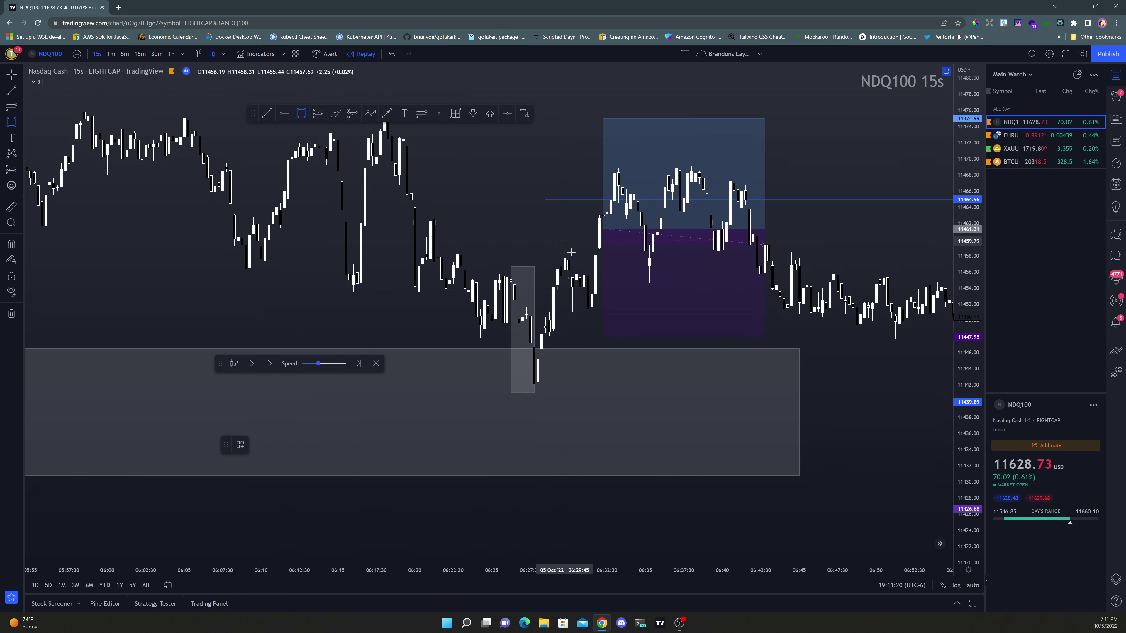
pyautogui.click(561, 242)
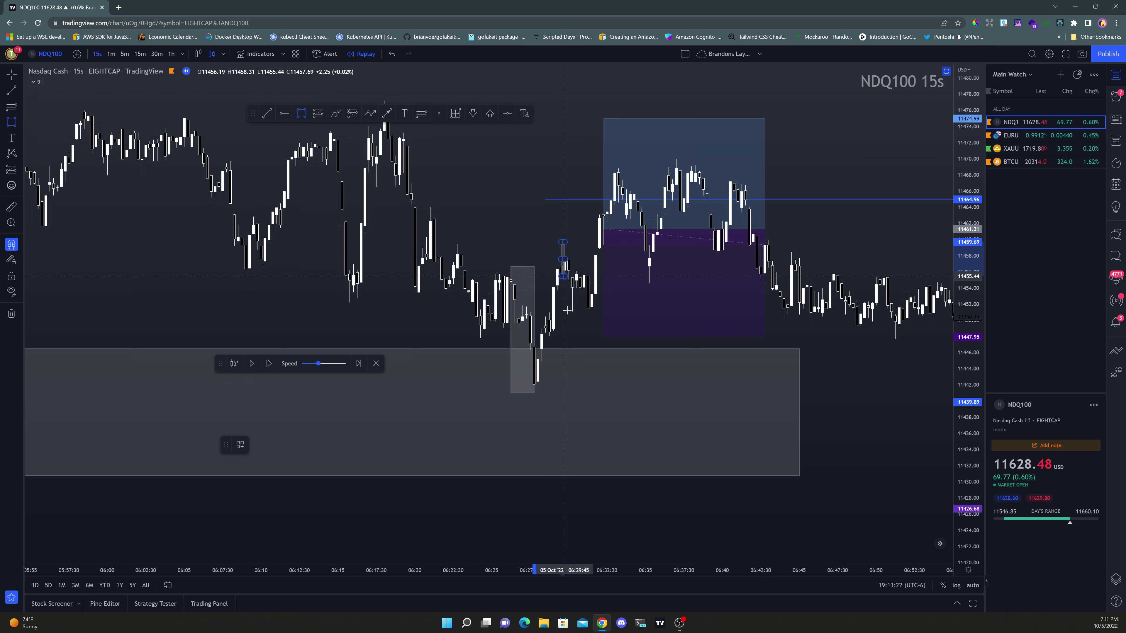
pyautogui.click(572, 314)
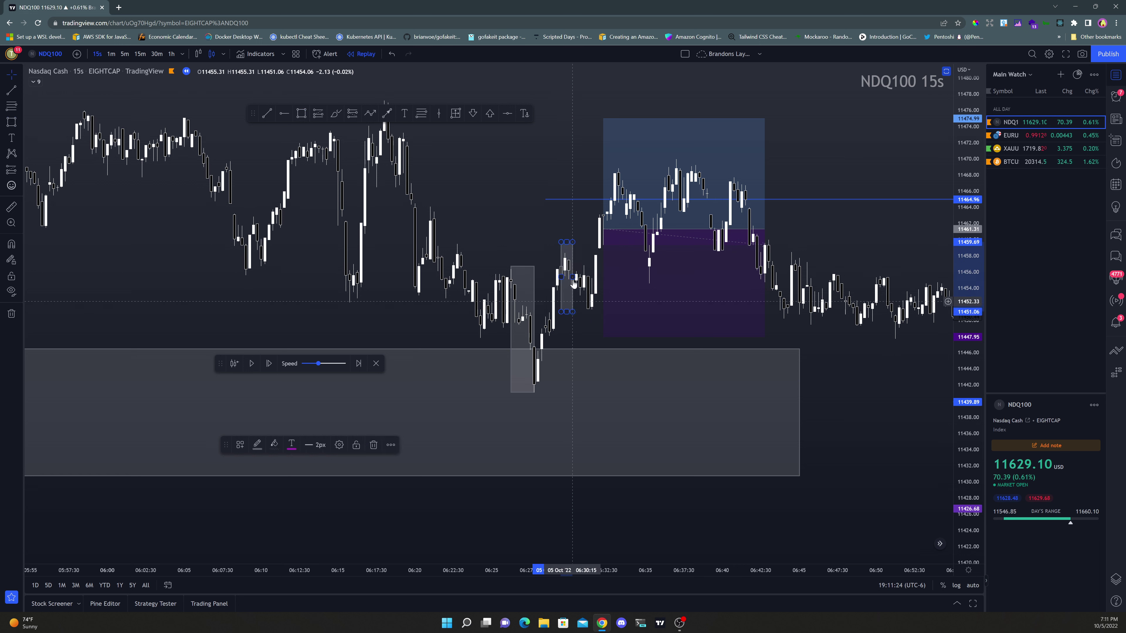
pyautogui.moveTo(574, 276); pyautogui.dragTo(580, 276)
pyautogui.click(516, 227)
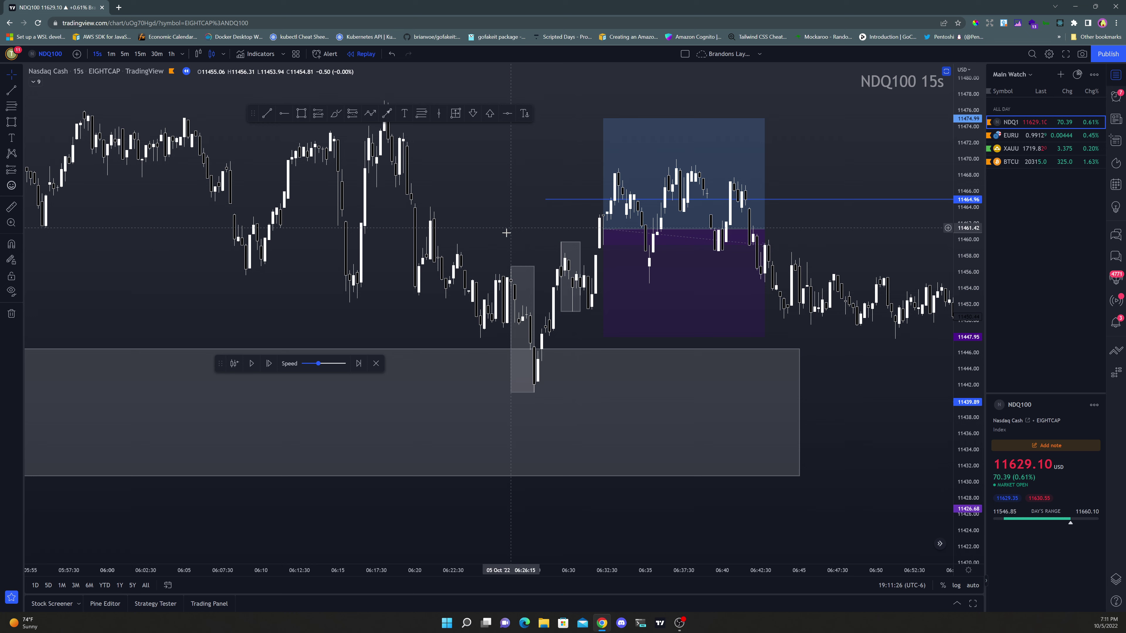
pyautogui.scroll(1, 487, 228)
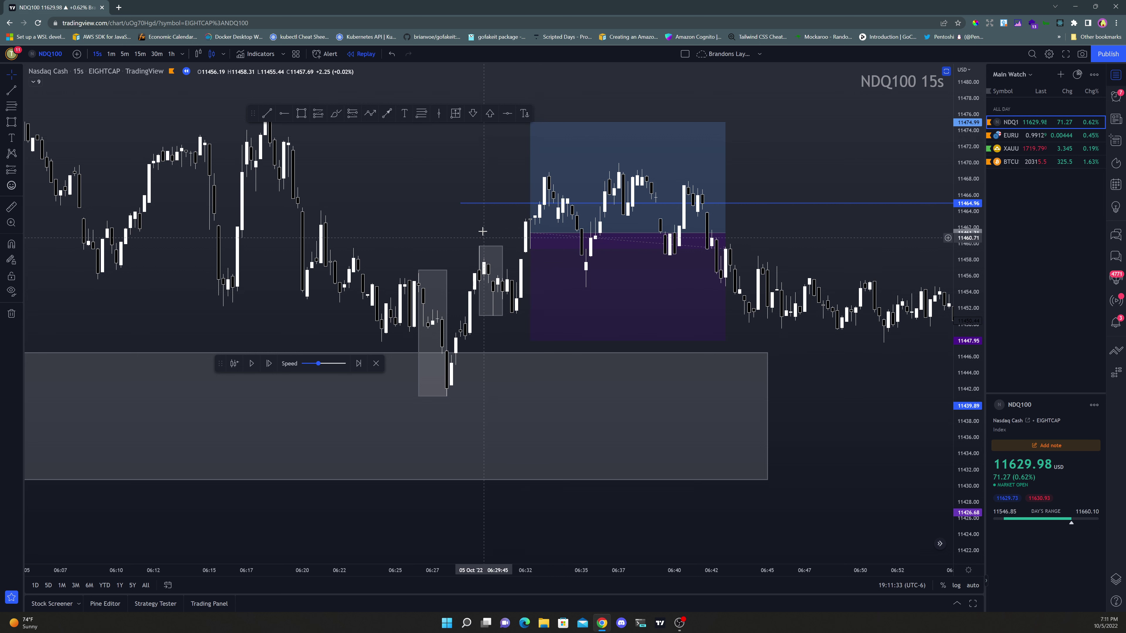
pyautogui.moveTo(594, 212); pyautogui.dragTo(549, 234)
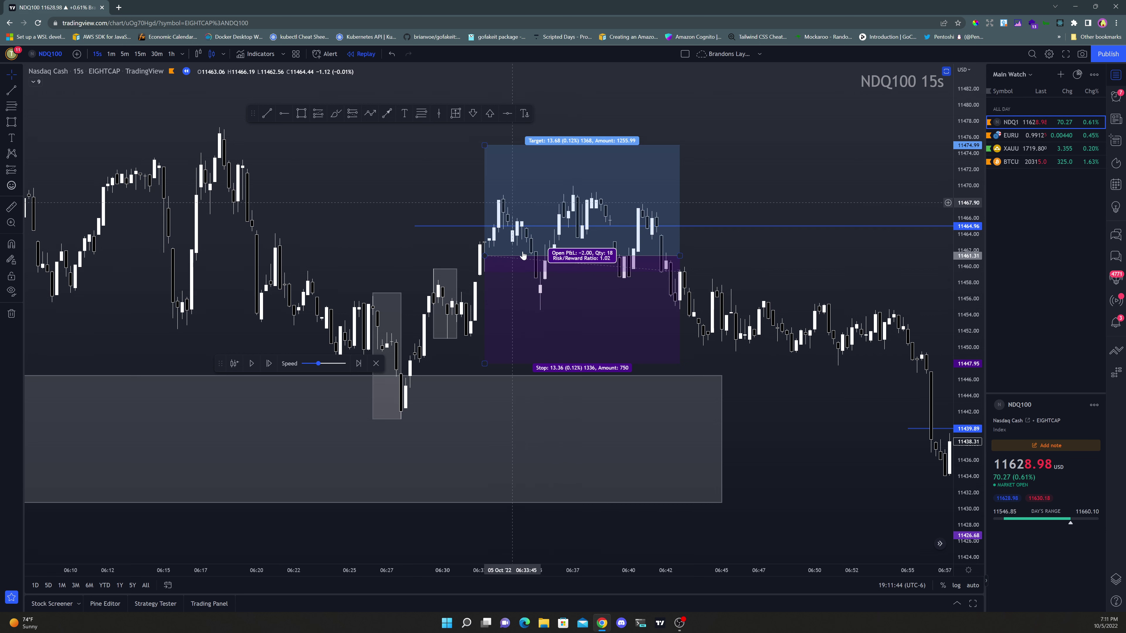
pyautogui.scroll(2, 648, 196)
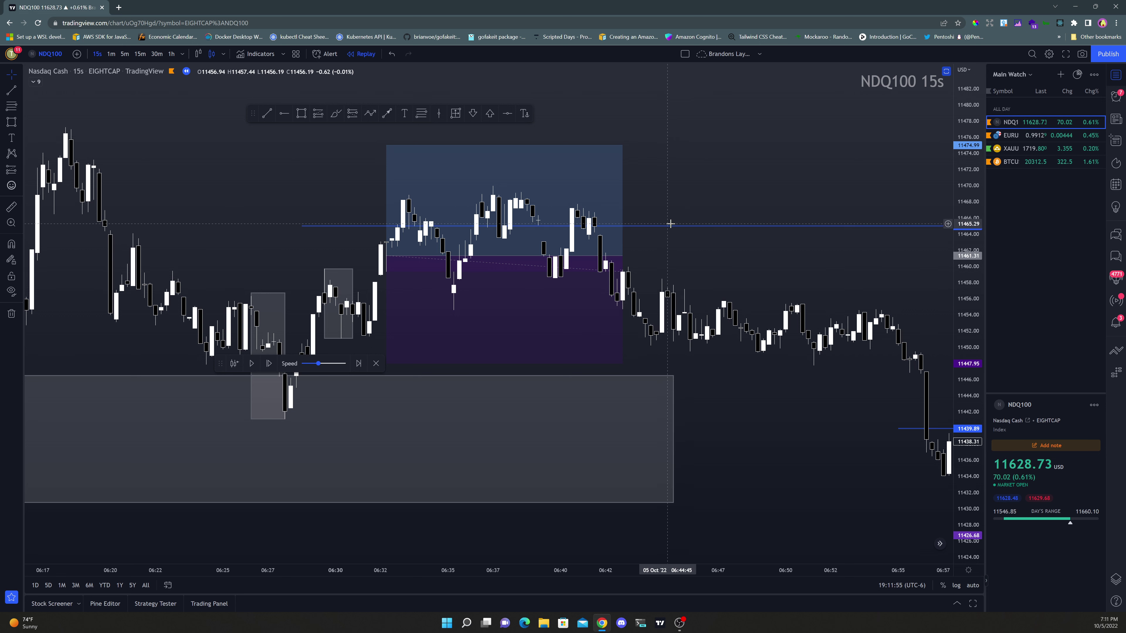
pyautogui.scroll(-3, 754, 208)
pyautogui.scroll(1, 847, 195)
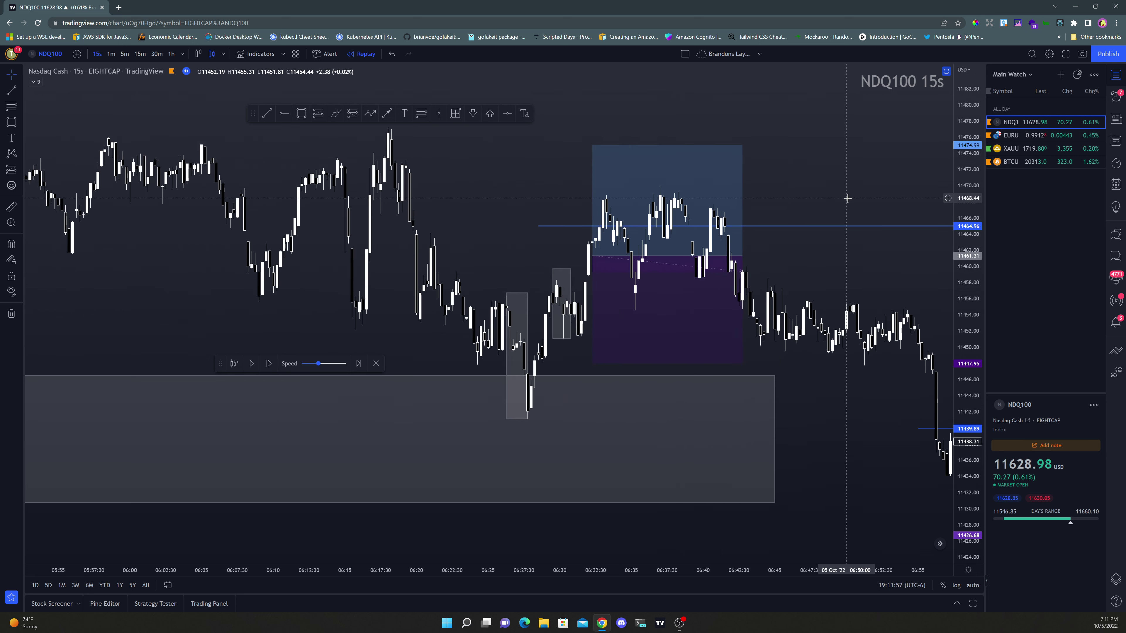
pyautogui.scroll(1, 749, 229)
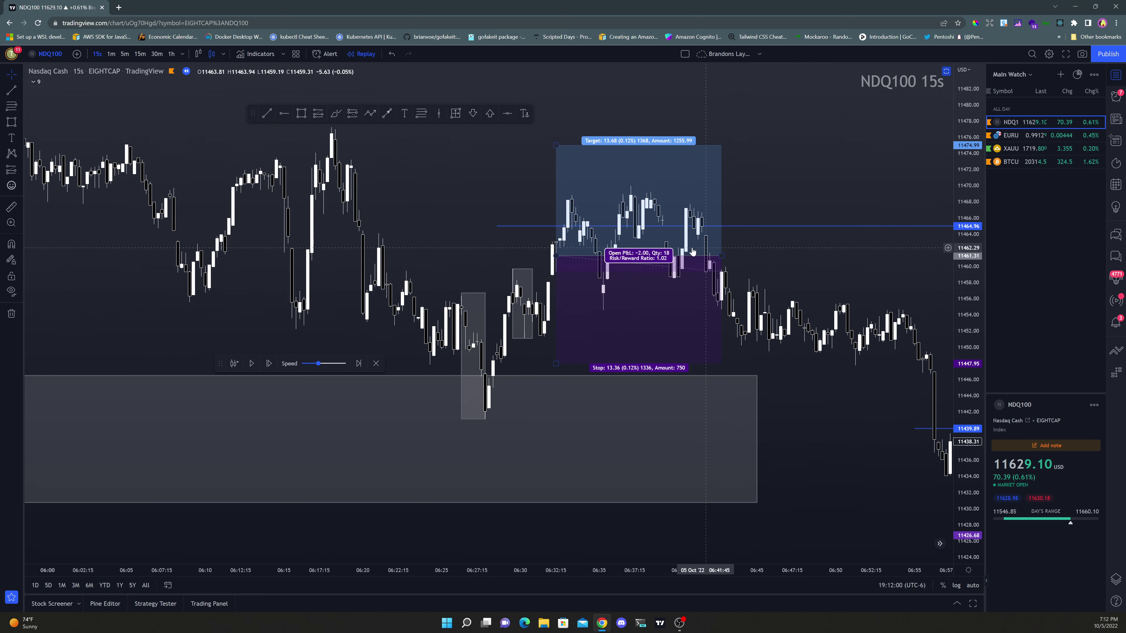
# - Reframe the 15-second chart on the drop and select the long position to check target and stop
pyautogui.scroll(-1, 767, 252)
pyautogui.moveTo(712, 191); pyautogui.dragTo(527, 90)
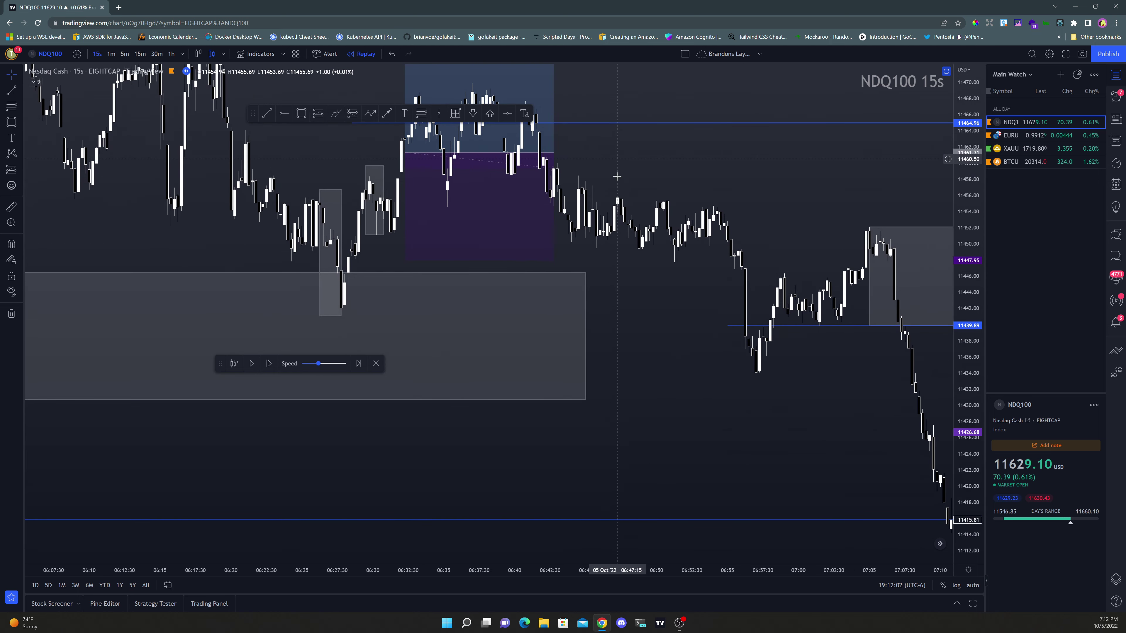
pyautogui.scroll(-1, 670, 332)
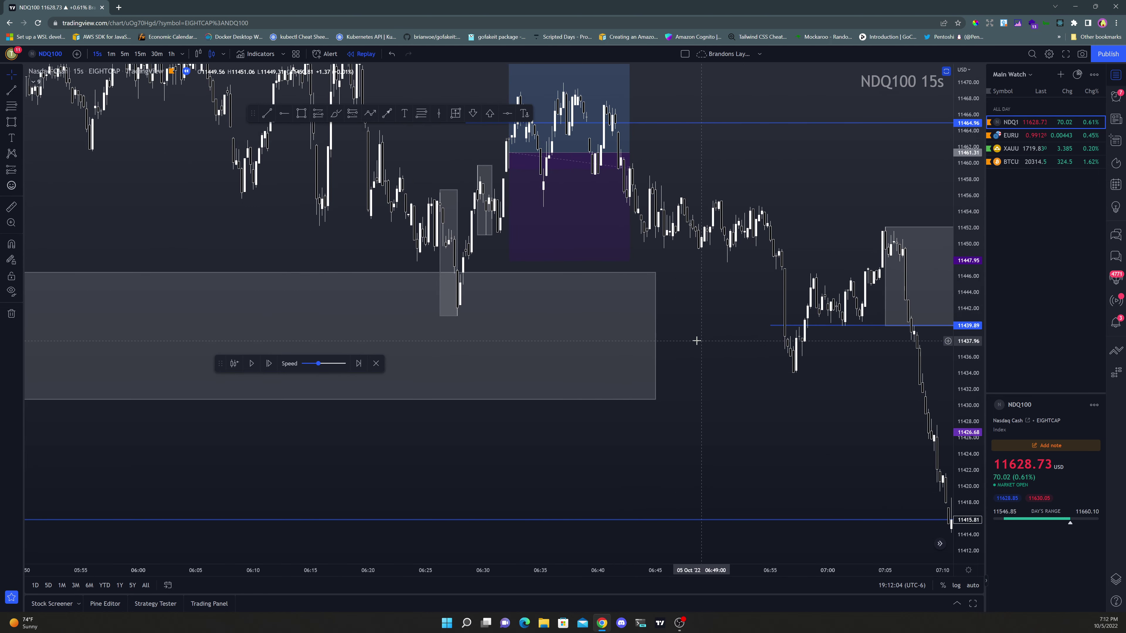
pyautogui.moveTo(696, 325); pyautogui.dragTo(686, 375)
pyautogui.scroll(2, 669, 372)
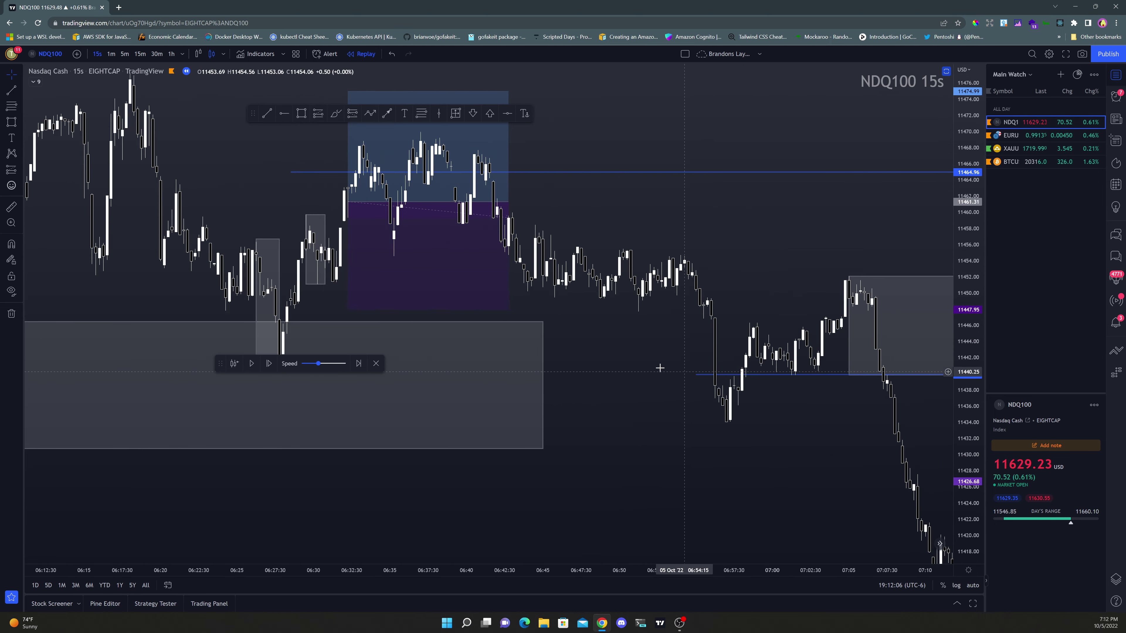
pyautogui.scroll(-4, 629, 346)
pyautogui.scroll(1, 592, 316)
pyautogui.scroll(1, 591, 316)
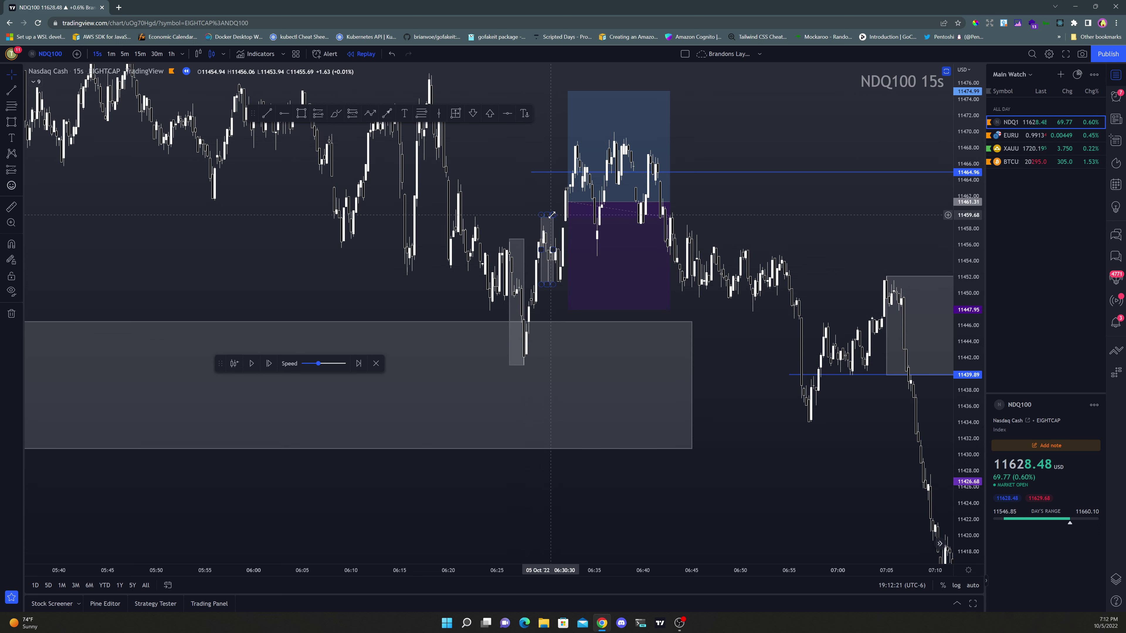
pyautogui.click(572, 239)
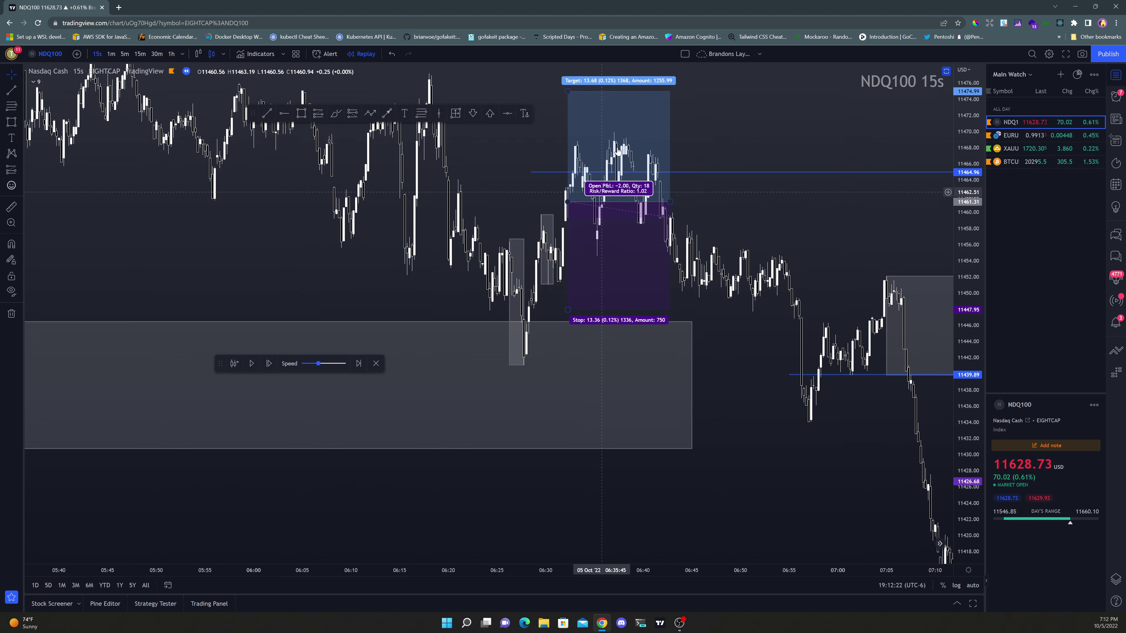
# - Pan to the latest bars past 07:47, move the replay controls lower, and switch to 5-minute candles
pyautogui.moveTo(751, 202); pyautogui.dragTo(535, 180)
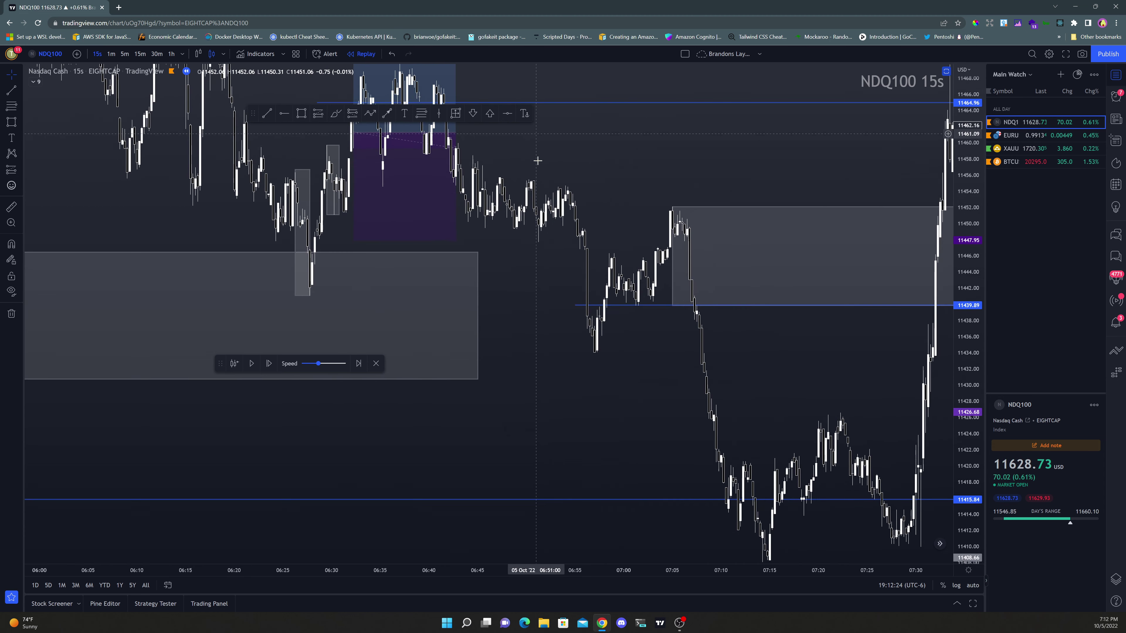
pyautogui.moveTo(610, 177); pyautogui.dragTo(461, 175)
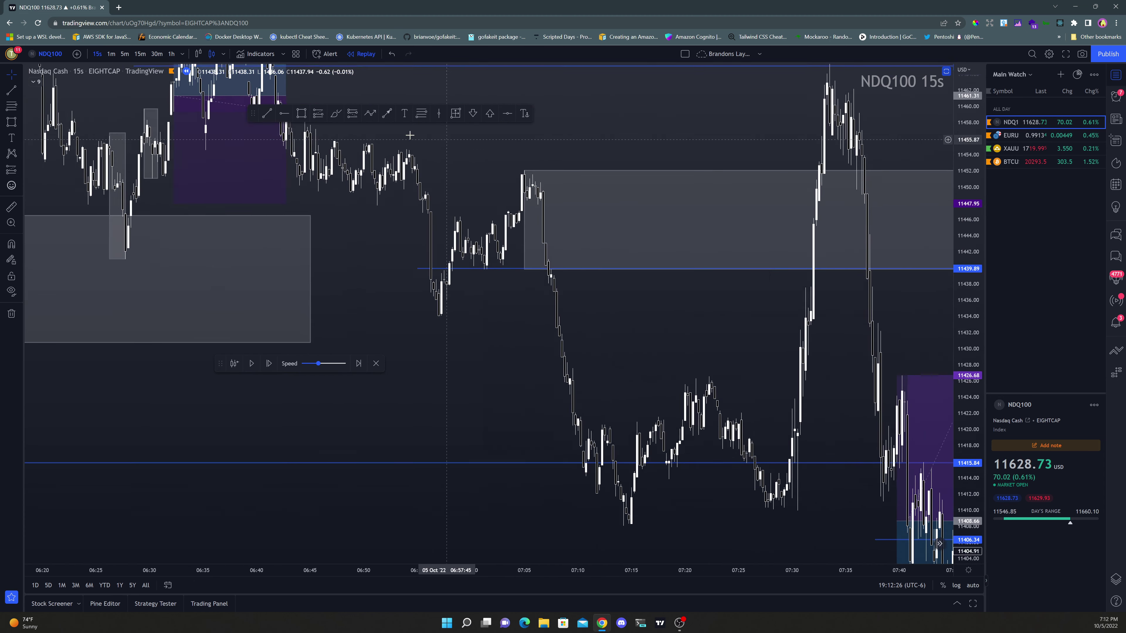
pyautogui.scroll(-3, 492, 174)
pyautogui.scroll(-3, 704, 322)
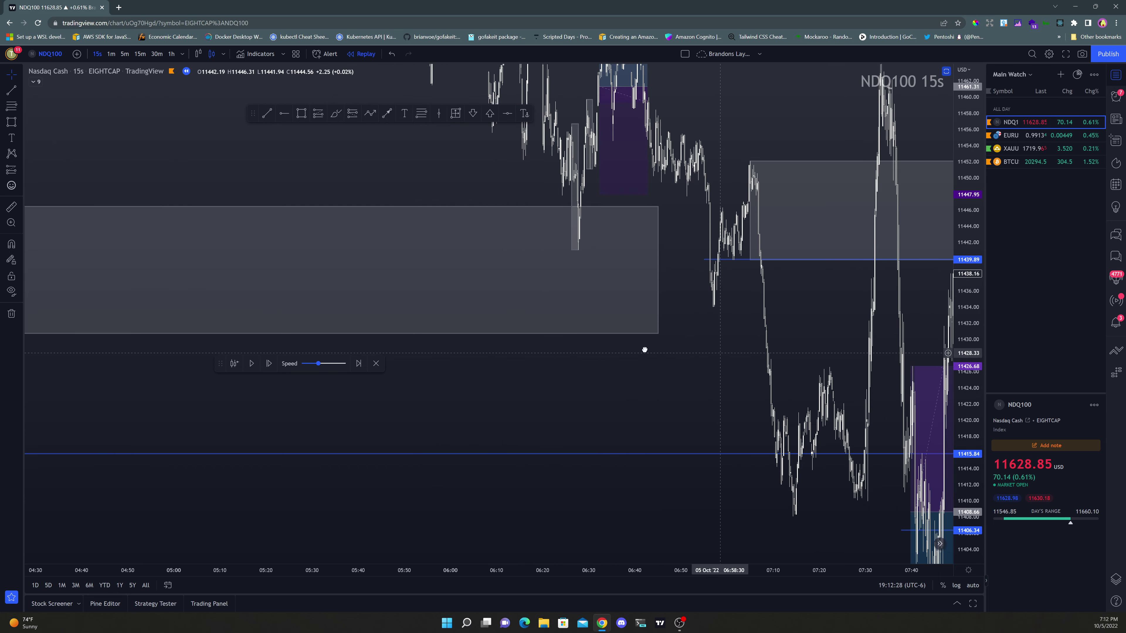
pyautogui.moveTo(641, 352); pyautogui.dragTo(462, 290)
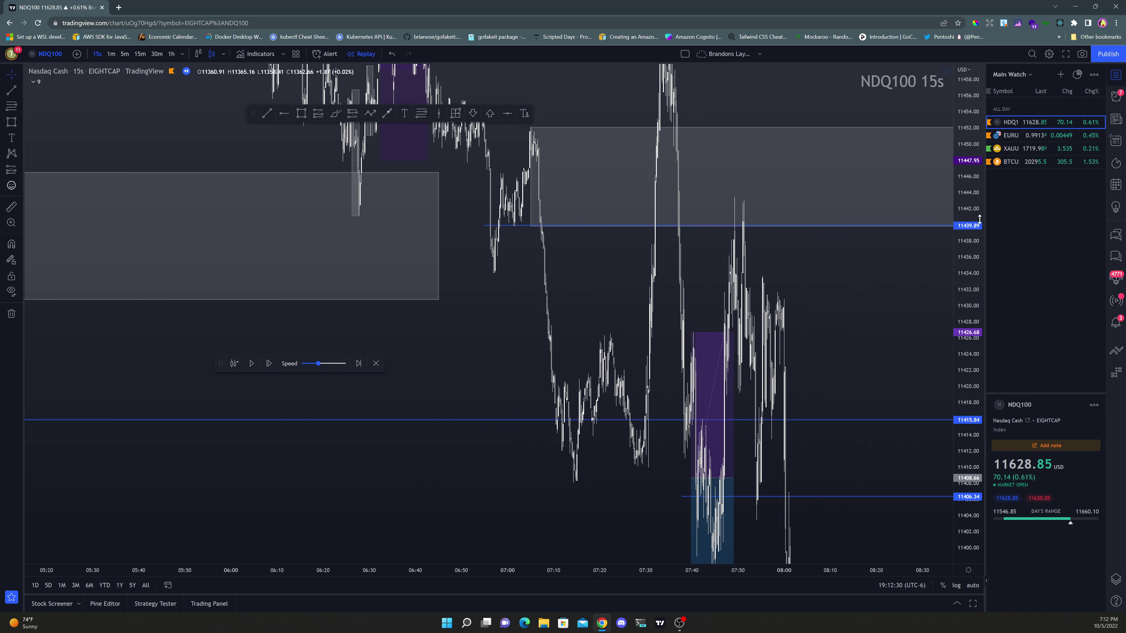
pyautogui.moveTo(979, 218); pyautogui.dragTo(980, 319)
pyautogui.scroll(2, 638, 365)
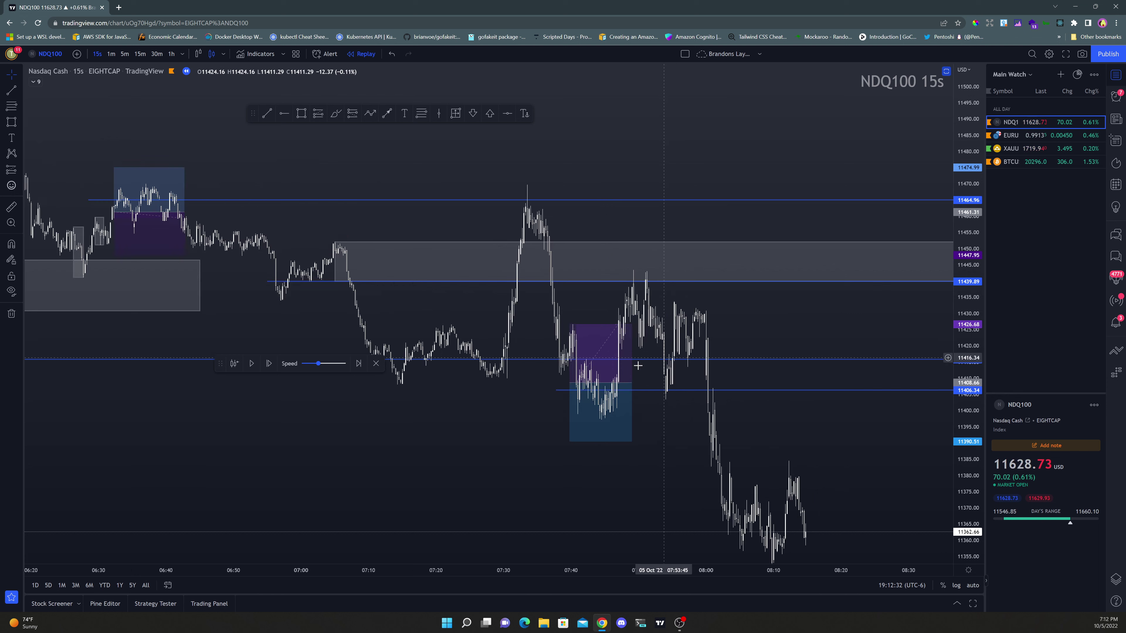
pyautogui.moveTo(449, 295); pyautogui.dragTo(430, 265)
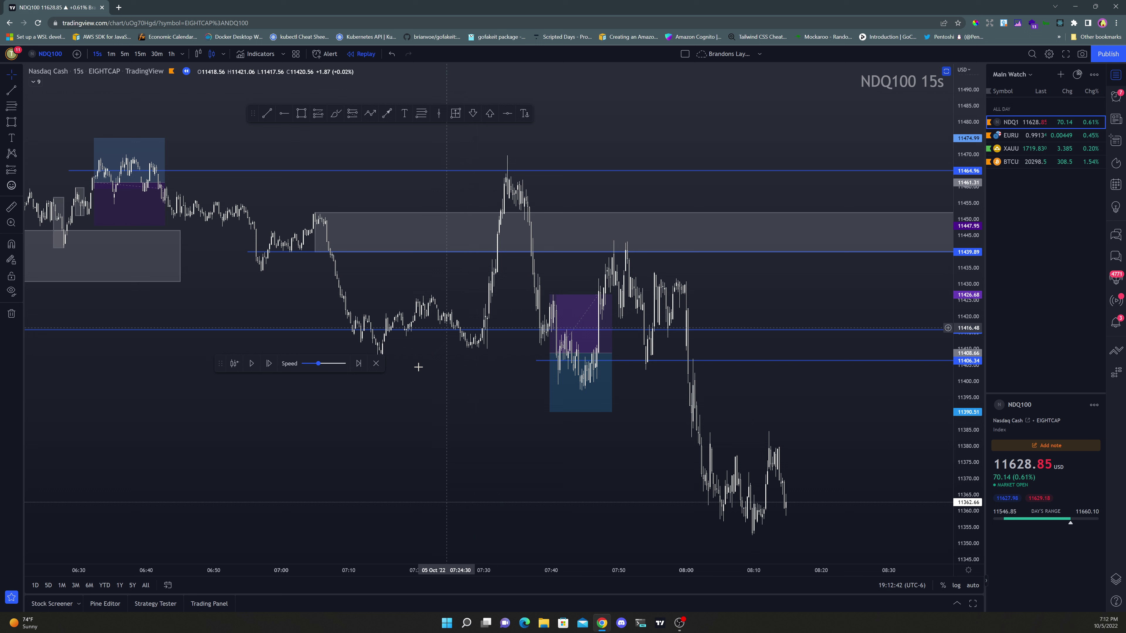
pyautogui.moveTo(258, 449); pyautogui.dragTo(275, 461)
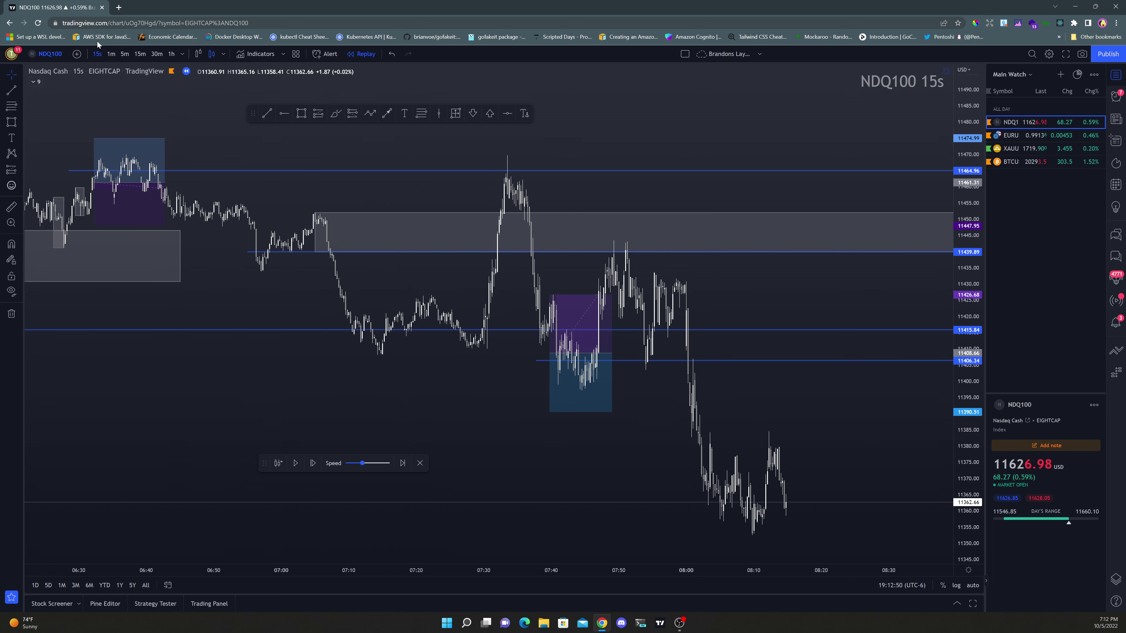
pyautogui.click(122, 56)
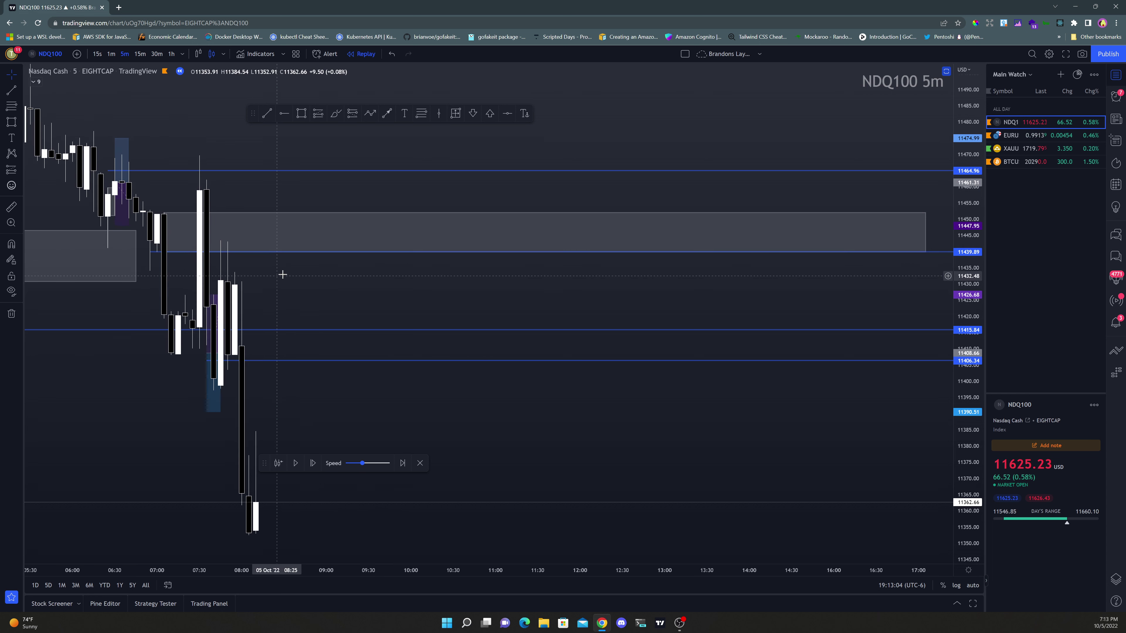
# - View NDQ100 on 1-minute candles, then return to 15-second candles spanning 07:15–08:15
pyautogui.hscroll(-10, 281, 271)
pyautogui.scroll(3, 738, 312)
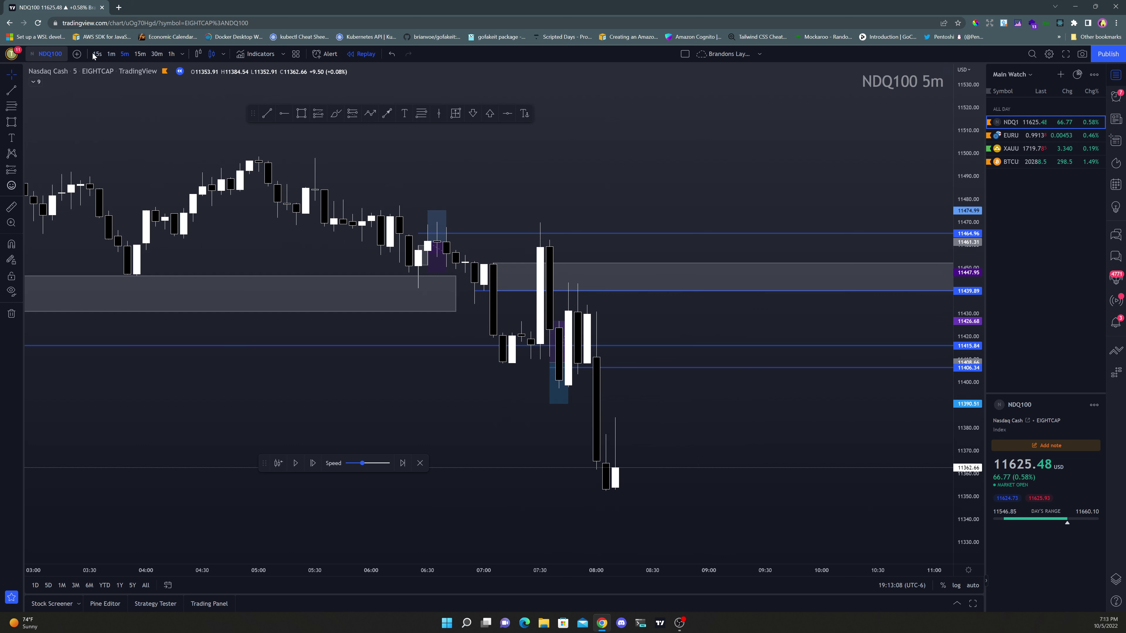
pyautogui.click(106, 54)
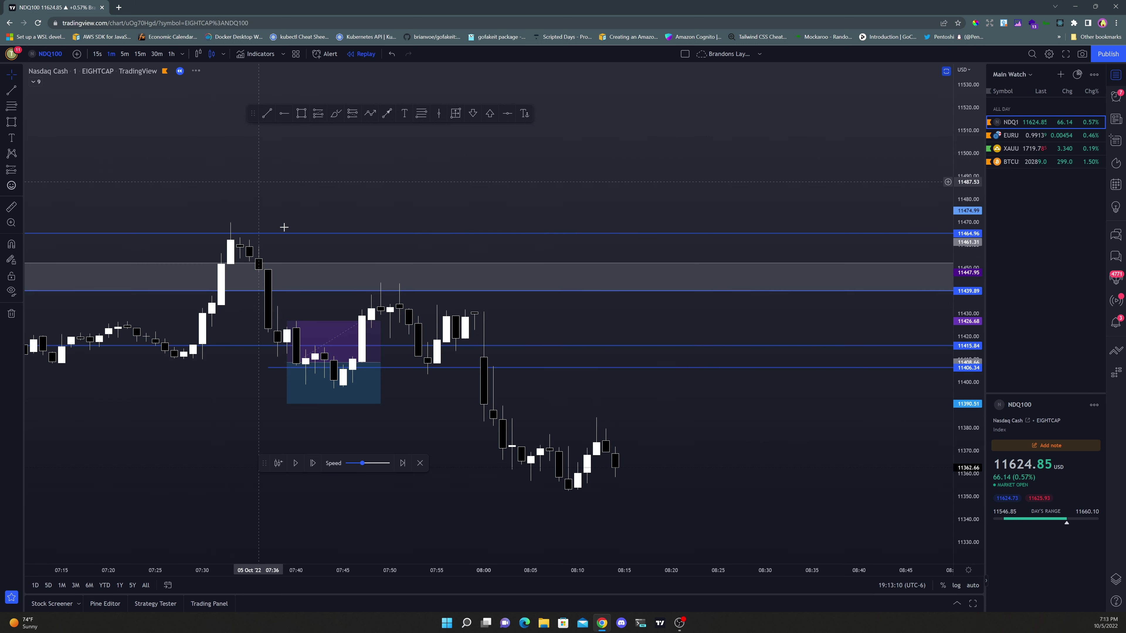
pyautogui.scroll(-3, 289, 256)
pyautogui.moveTo(289, 256); pyautogui.dragTo(253, 299)
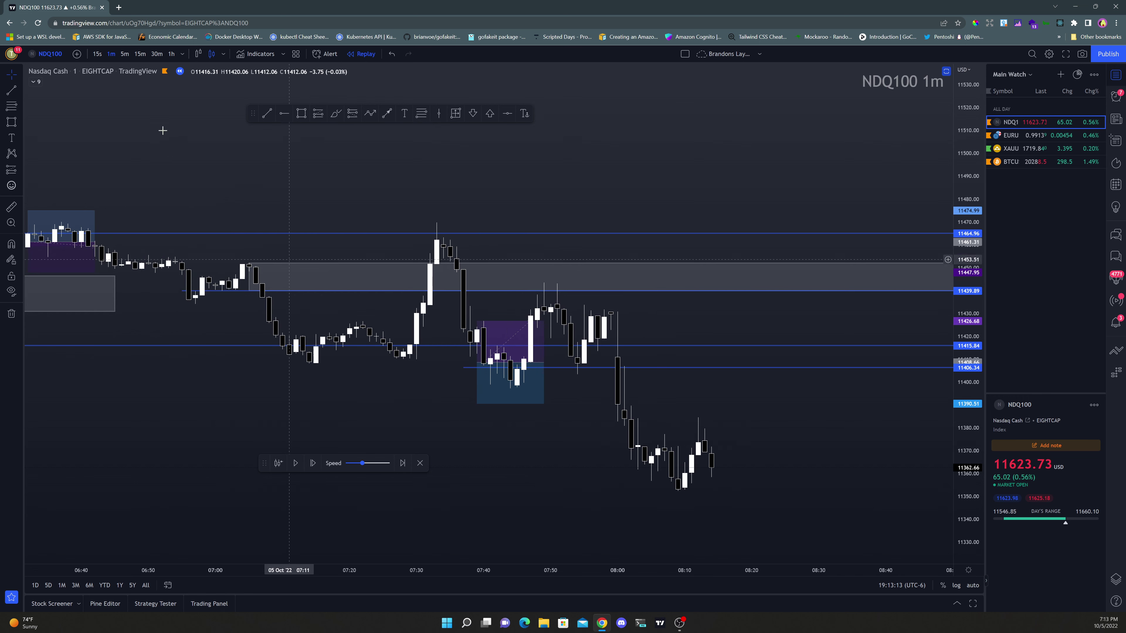
pyautogui.click(97, 54)
pyautogui.scroll(-4, 388, 280)
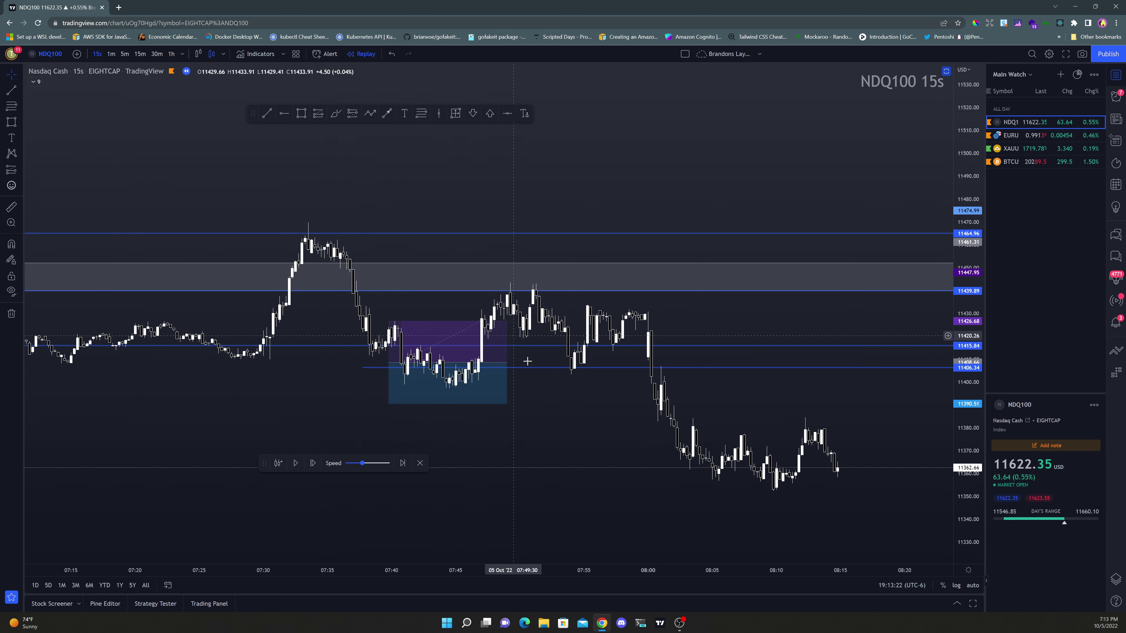
pyautogui.scroll(-2, 423, 358)
pyautogui.moveTo(385, 401); pyautogui.dragTo(412, 377)
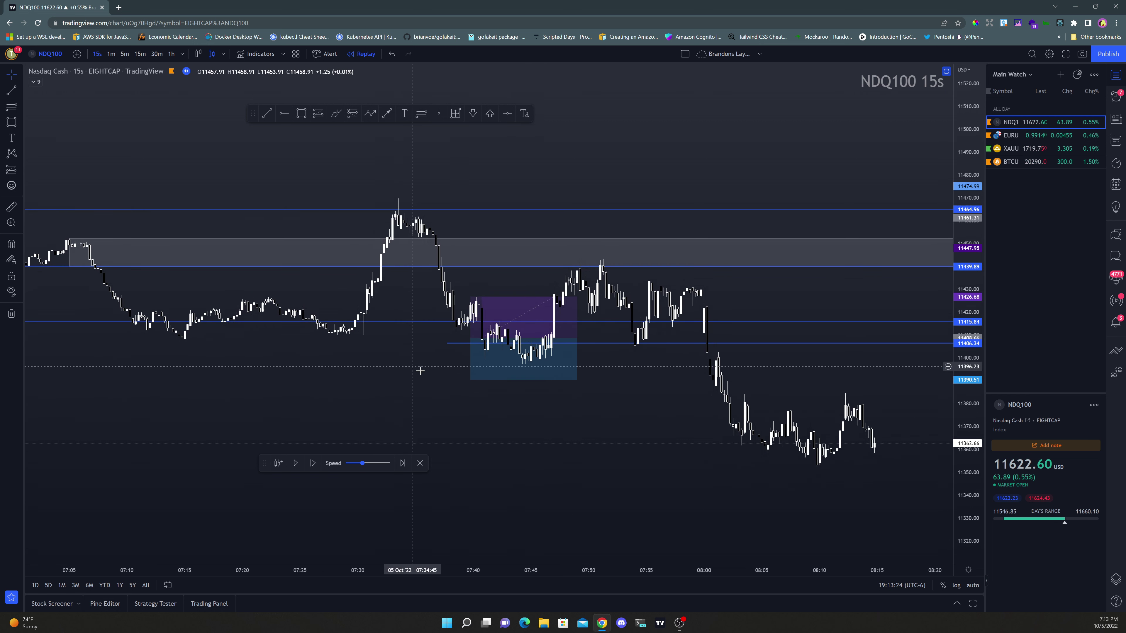
pyautogui.moveTo(972, 364); pyautogui.dragTo(973, 326)
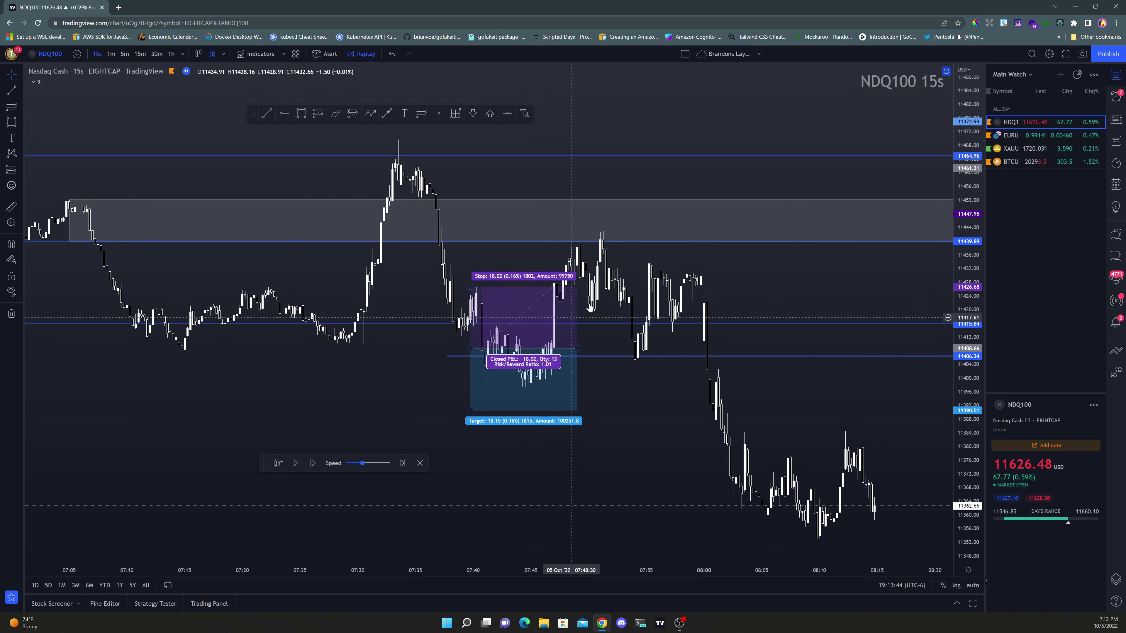
pyautogui.scroll(-2, 798, 307)
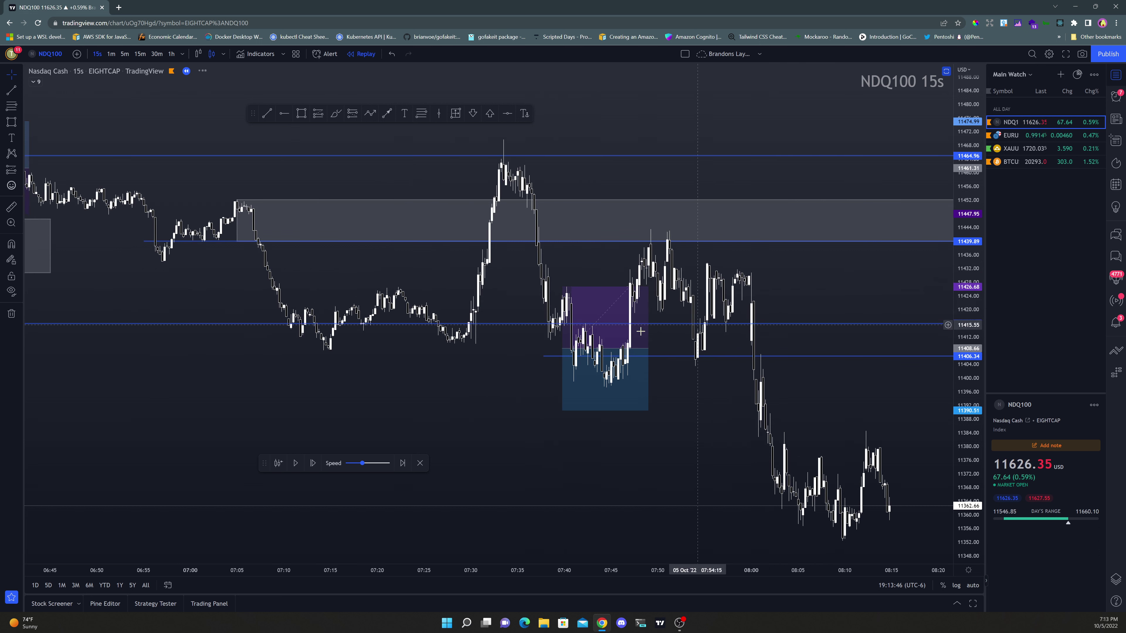
pyautogui.scroll(1, 623, 337)
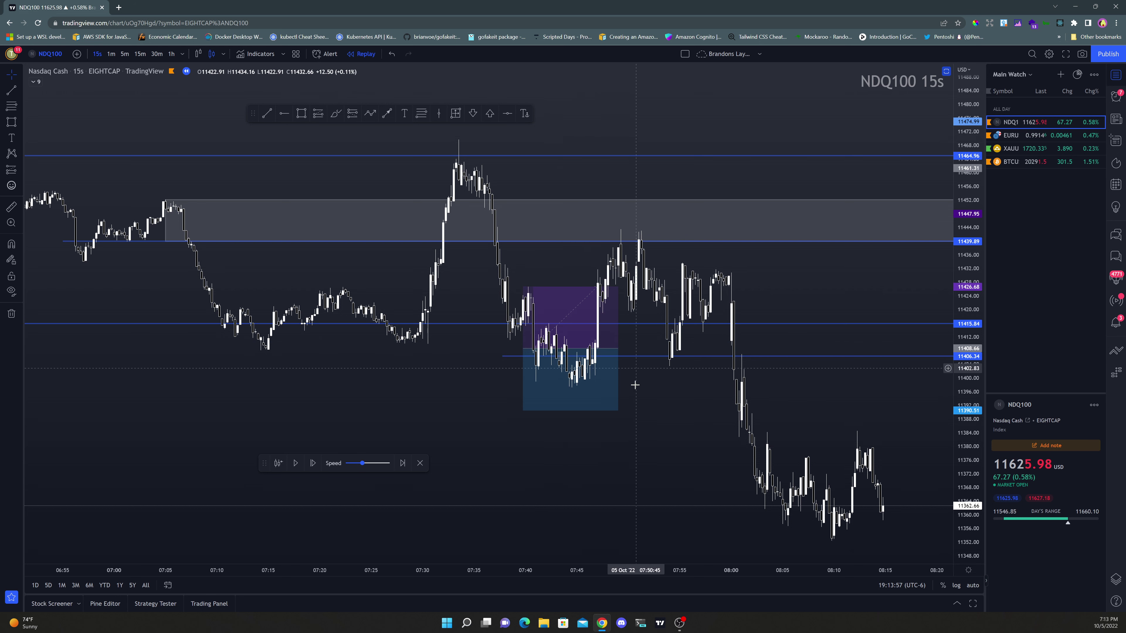
pyautogui.scroll(2, 630, 395)
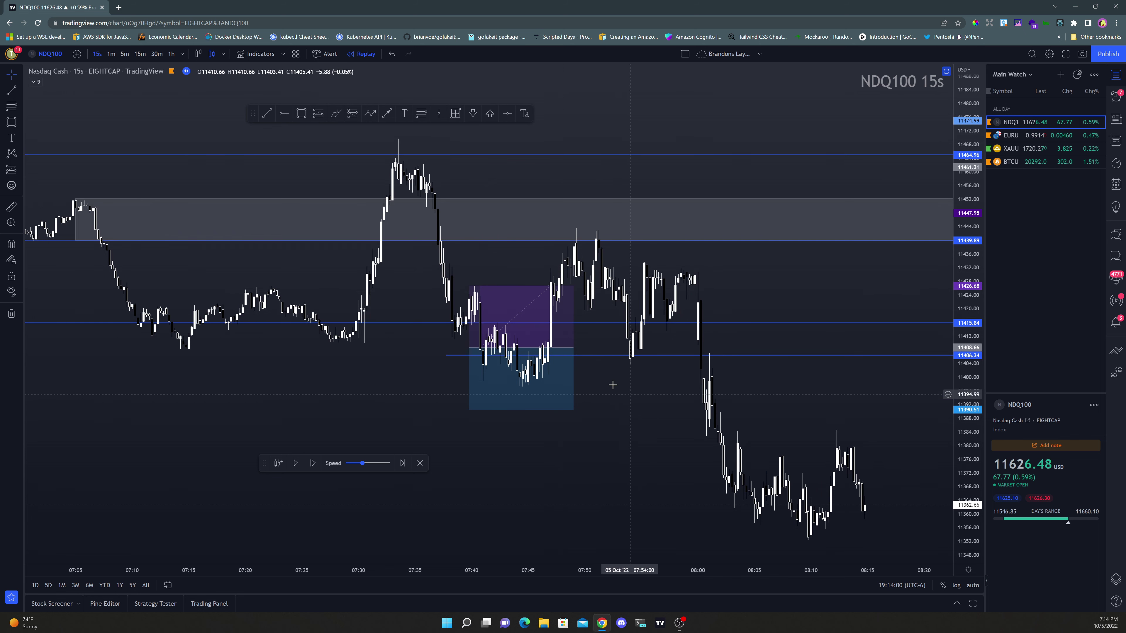
pyautogui.moveTo(569, 365); pyautogui.dragTo(536, 334)
pyautogui.scroll(-10, 535, 354)
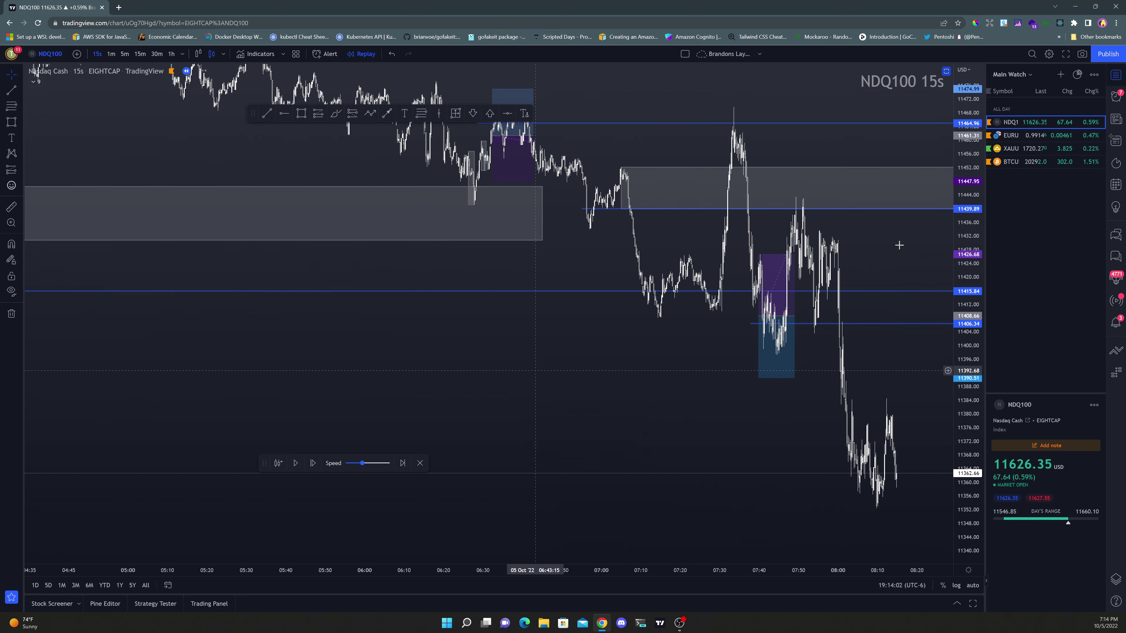
pyautogui.moveTo(967, 162); pyautogui.dragTo(968, 200)
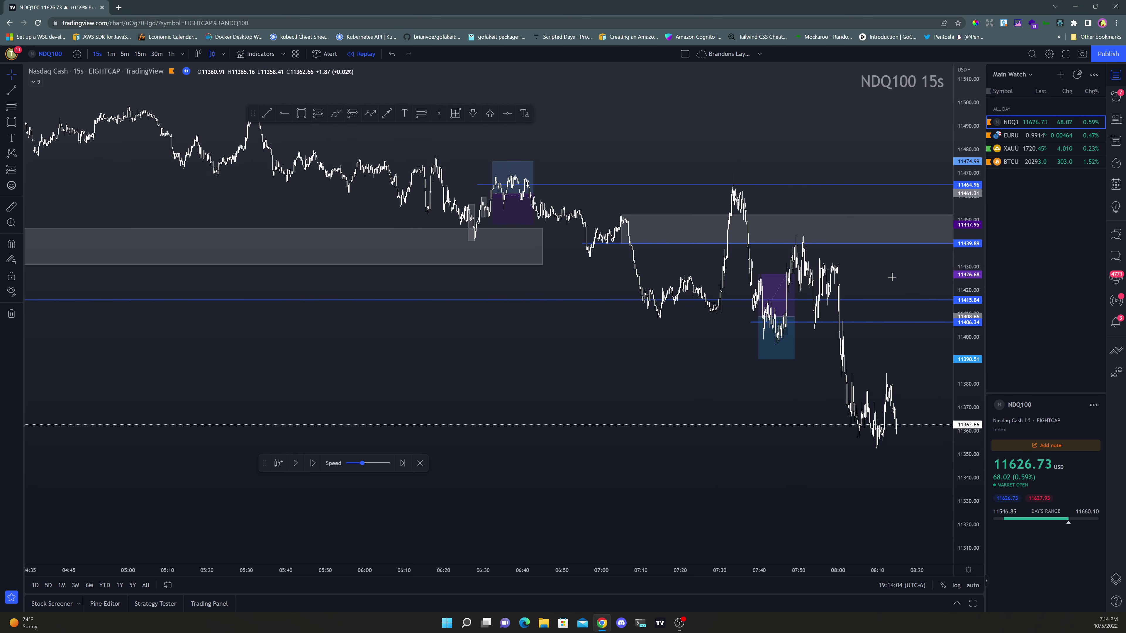
pyautogui.moveTo(870, 273); pyautogui.dragTo(748, 258)
pyautogui.scroll(4, 759, 261)
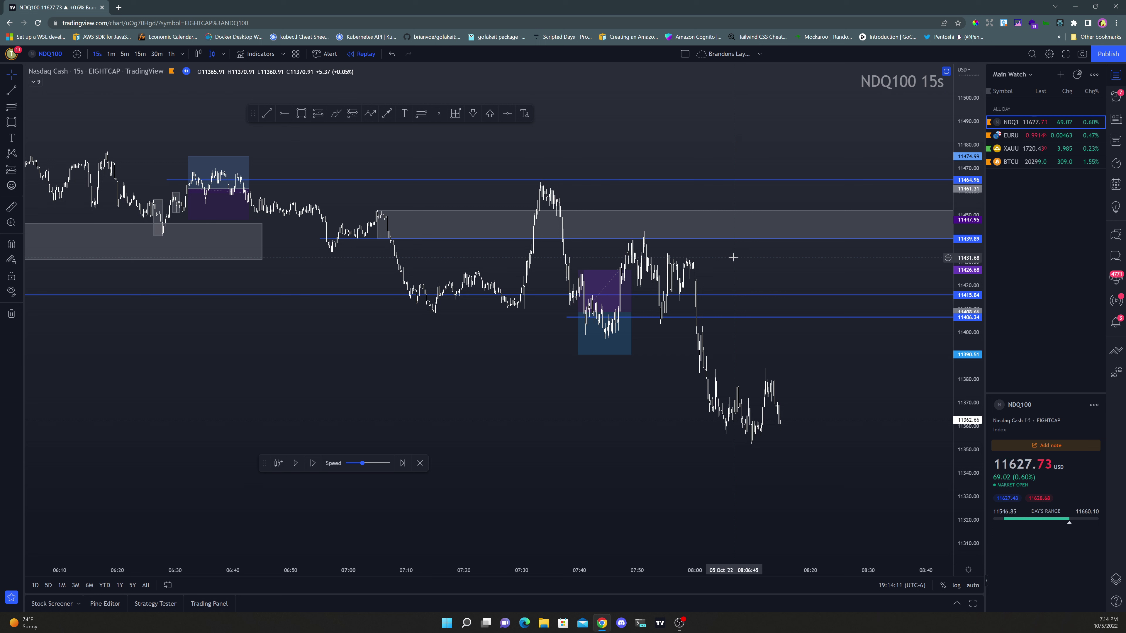
# - Select the short position to read its stop and target, then zoom the time axis
pyautogui.click(607, 298)
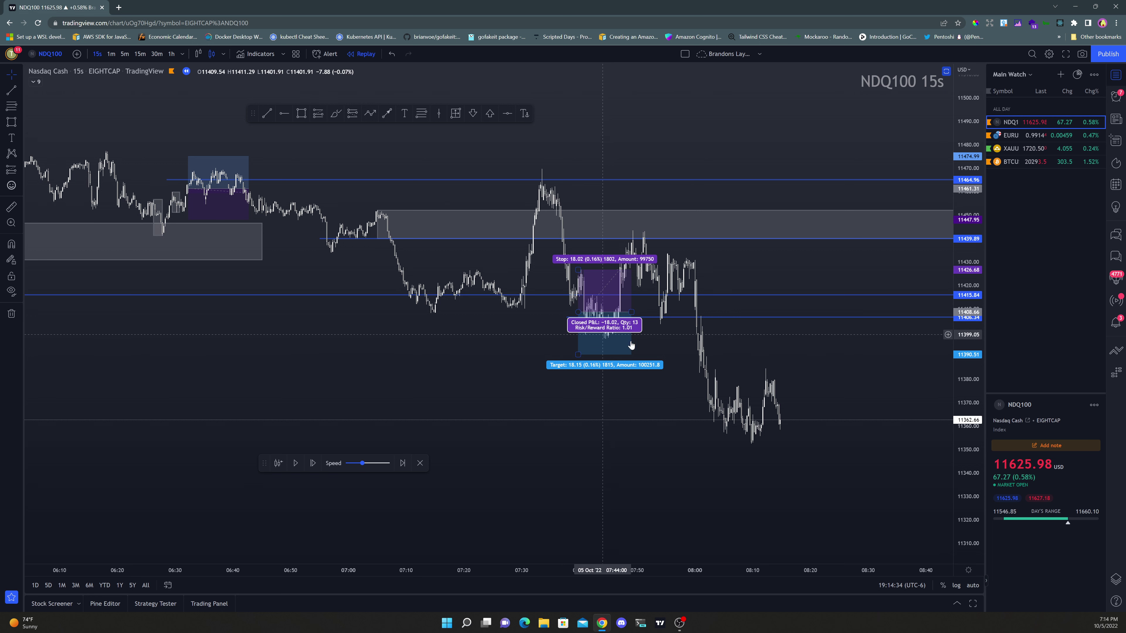
pyautogui.scroll(2, 575, 334)
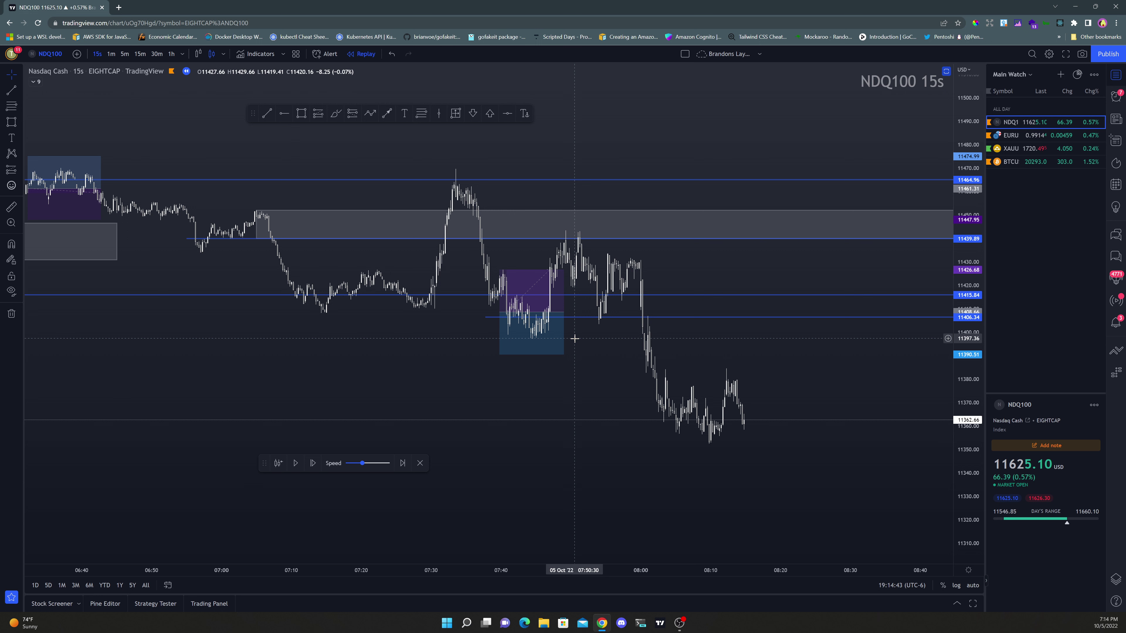
pyautogui.scroll(-2, 575, 338)
pyautogui.scroll(-1, 575, 341)
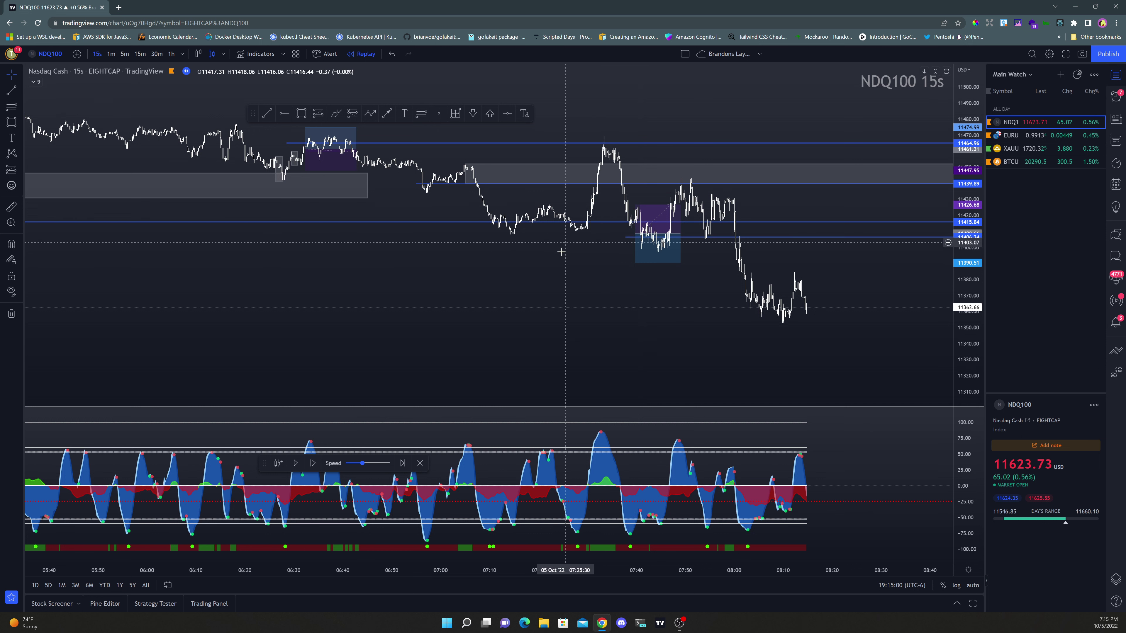
# - Zoom the chart and drag the replay toolbar up off the oscillator pane onto the price chart
pyautogui.scroll(2, 567, 265)
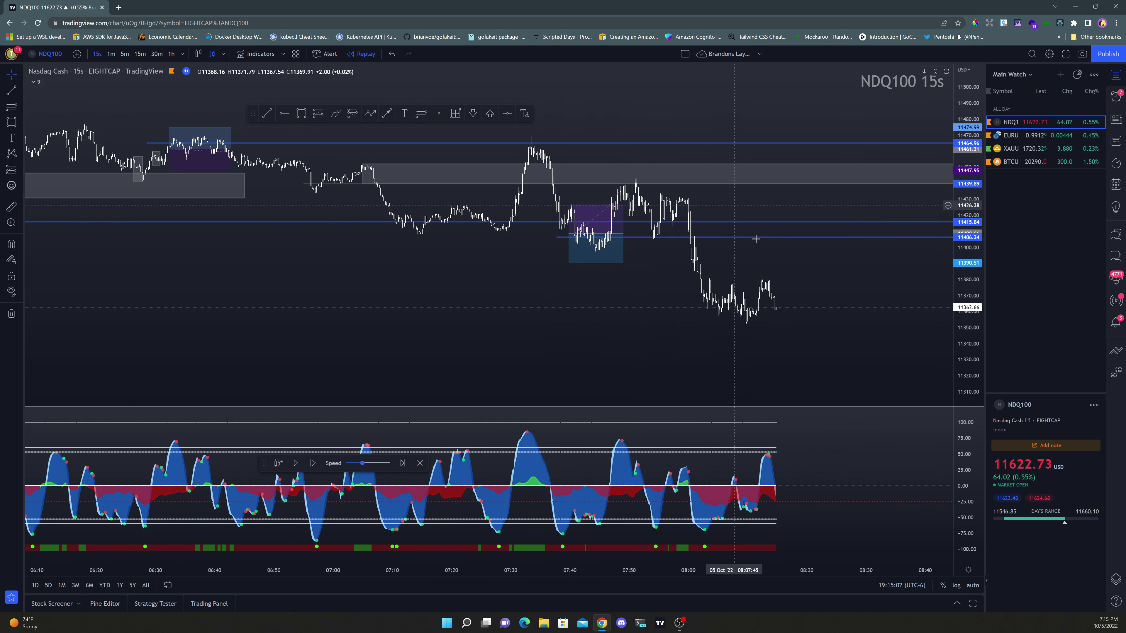
pyautogui.scroll(1, 859, 261)
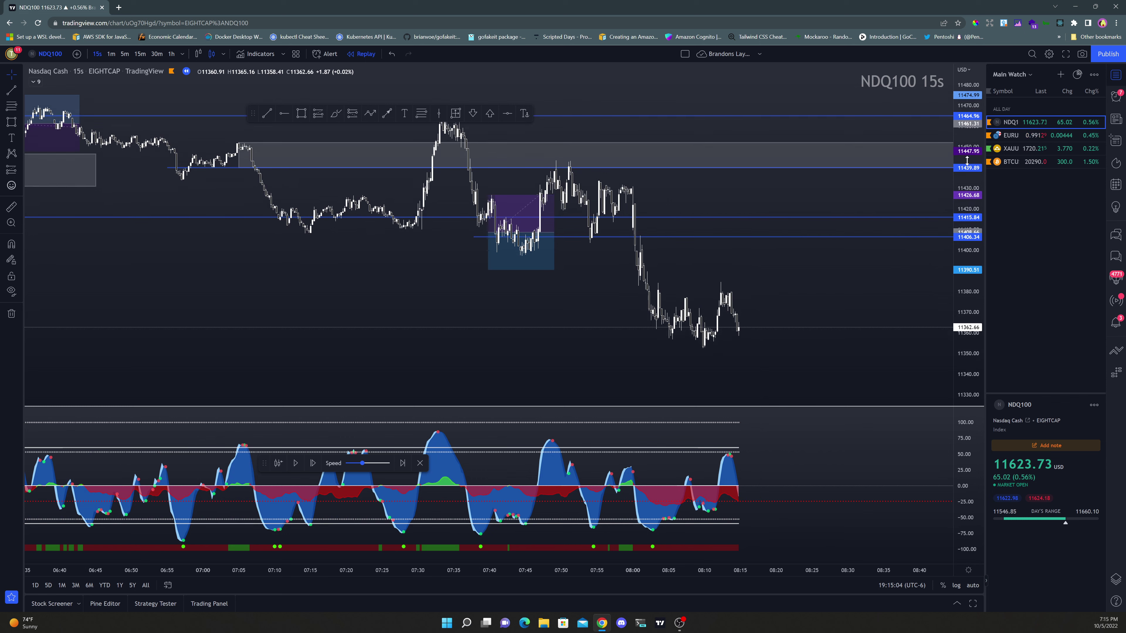
pyautogui.scroll(-2, 760, 235)
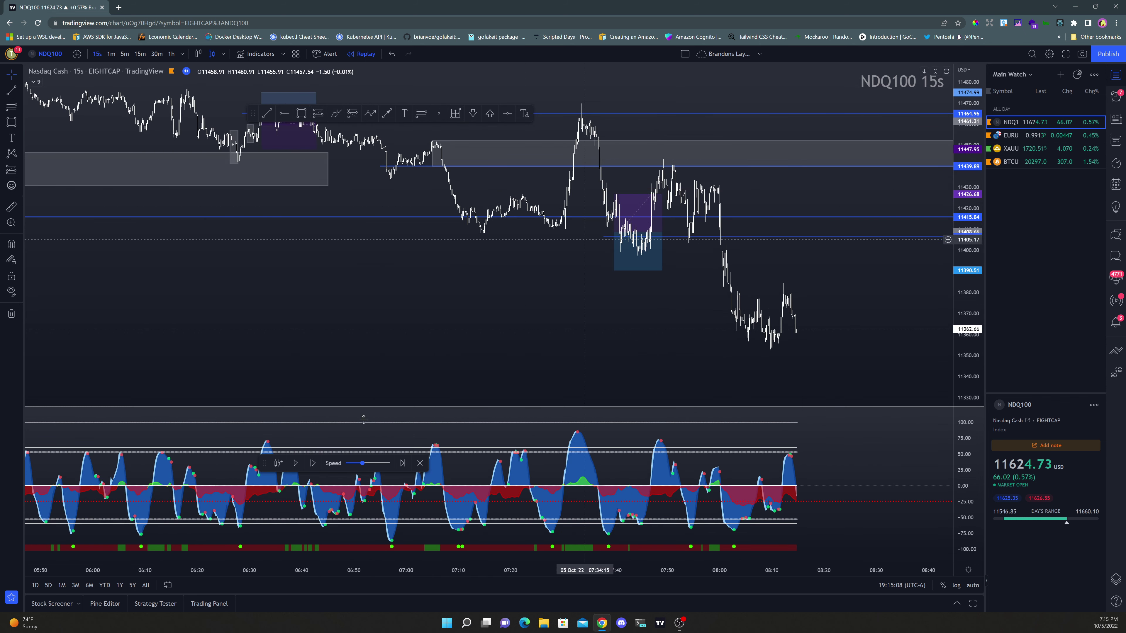
pyautogui.moveTo(311, 361); pyautogui.dragTo(309, 312)
pyautogui.scroll(1, 647, 234)
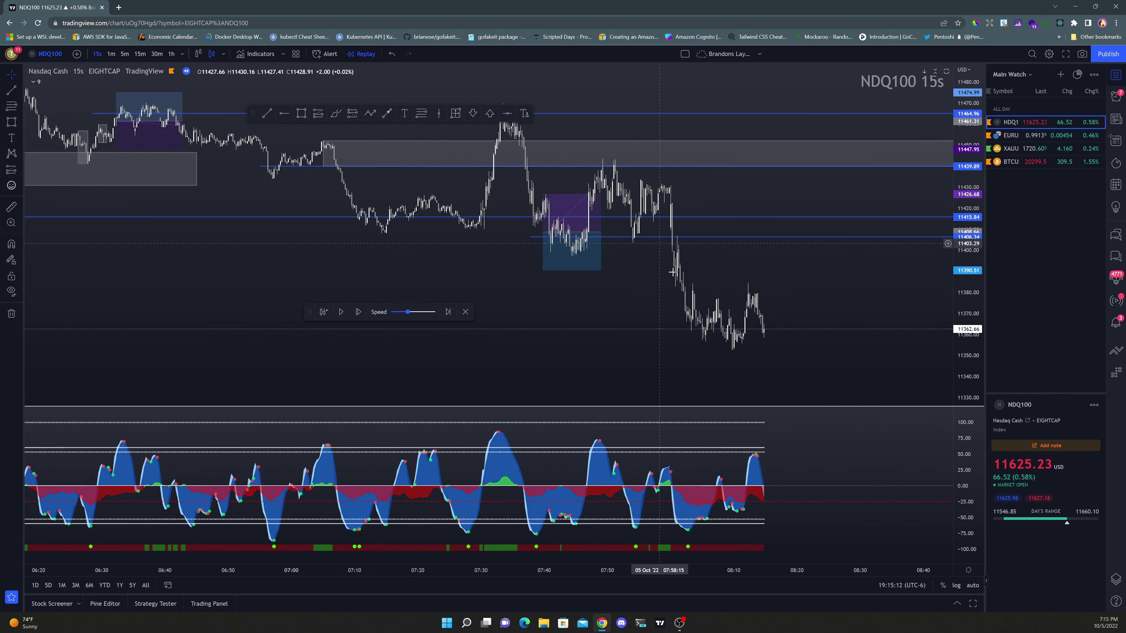
pyautogui.scroll(1, 675, 265)
pyautogui.scroll(1, 675, 266)
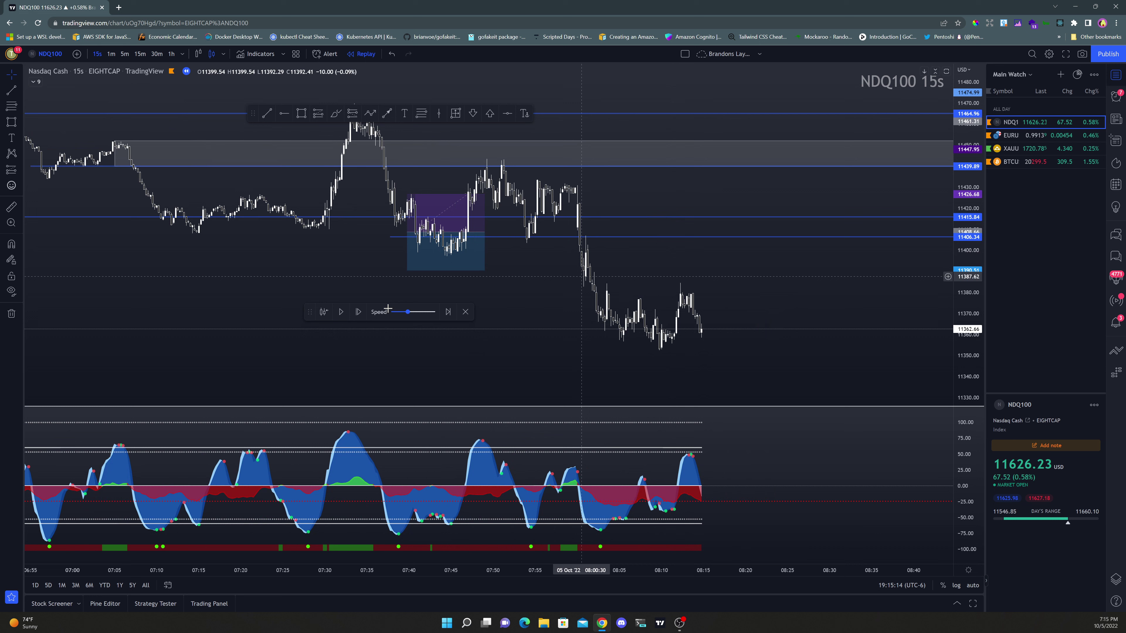
pyautogui.click(352, 114)
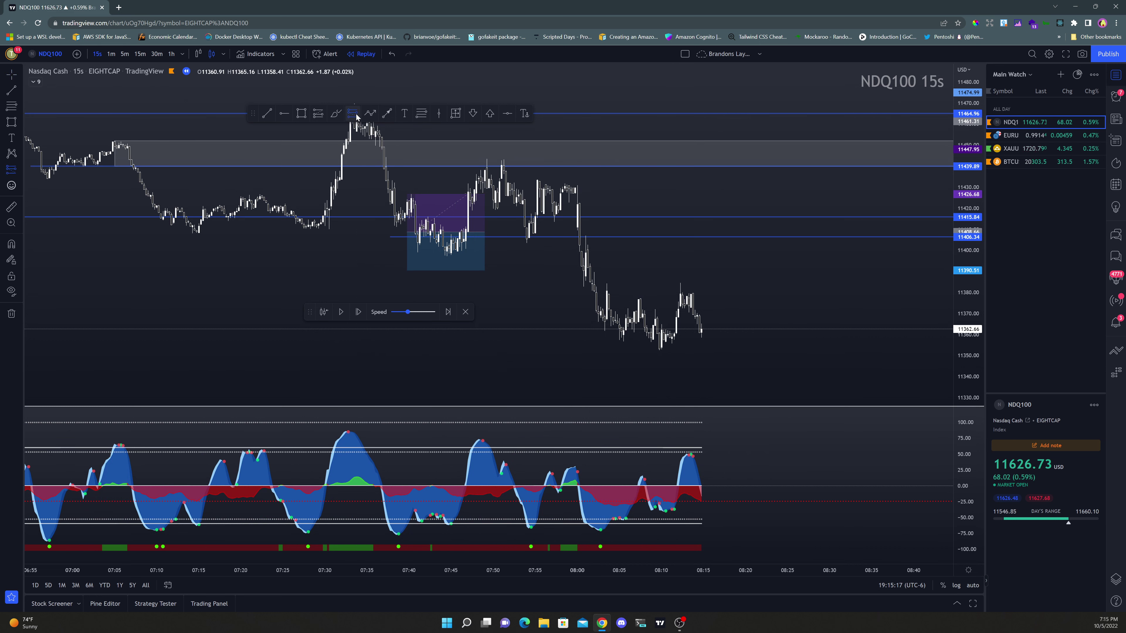
pyautogui.click(591, 286)
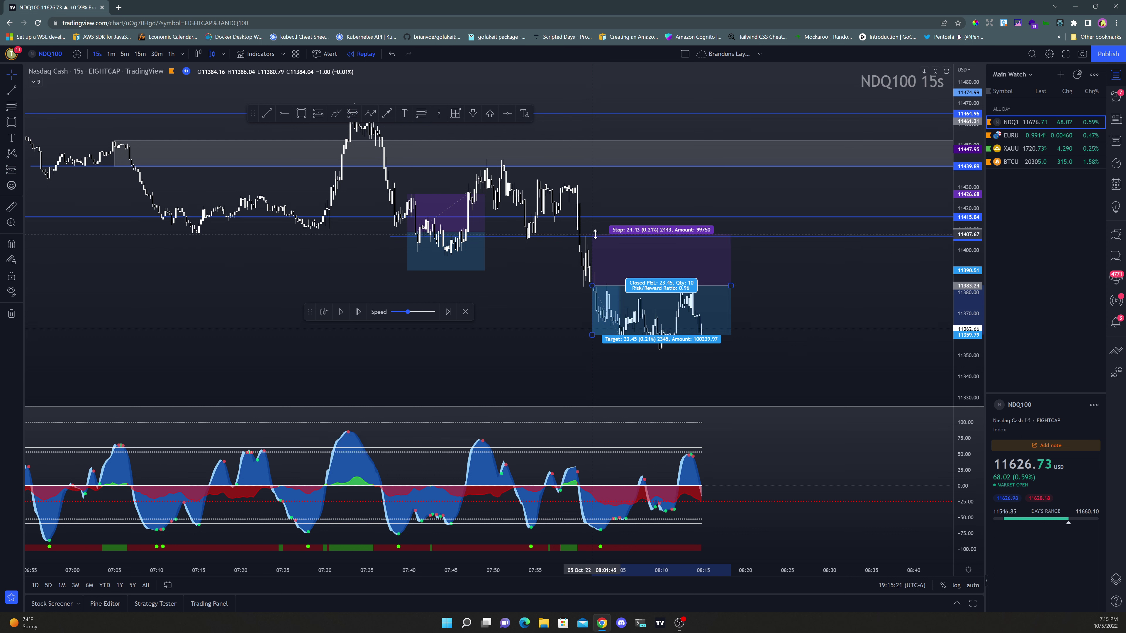
pyautogui.moveTo(591, 286); pyautogui.dragTo(588, 287)
pyautogui.moveTo(588, 335); pyautogui.dragTo(587, 342)
pyautogui.scroll(-3, 597, 367)
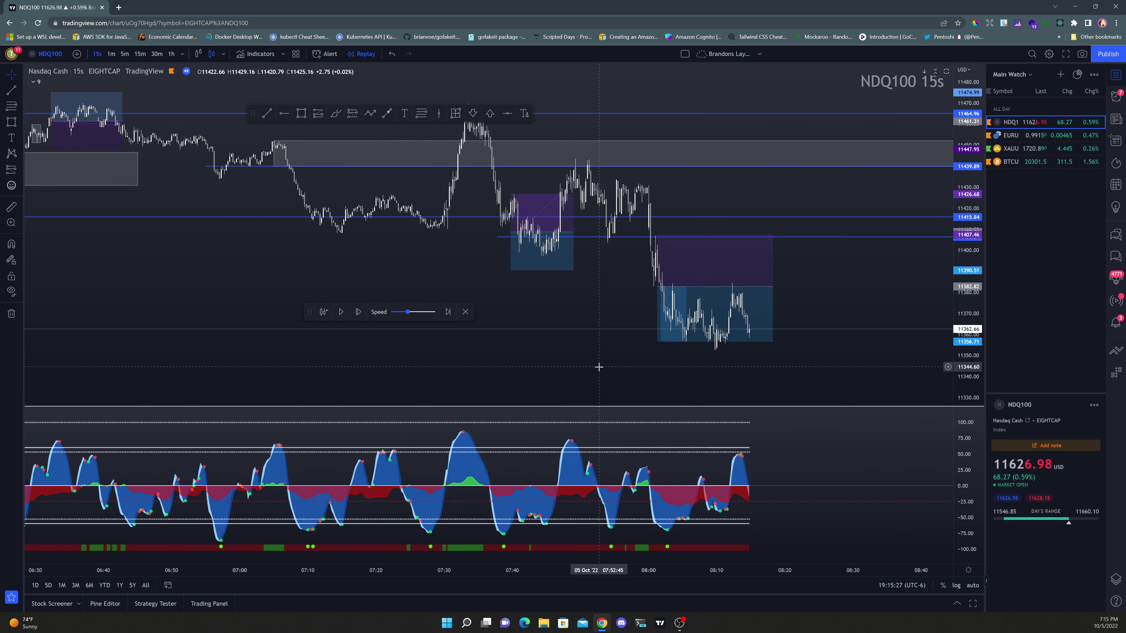
pyautogui.press('Delete')
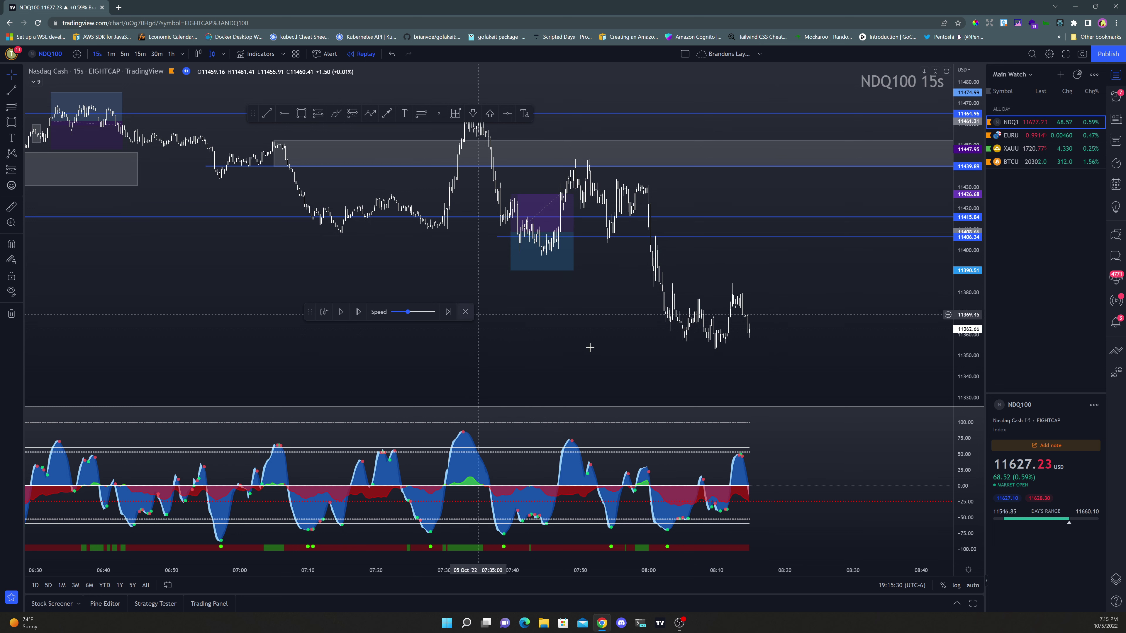
pyautogui.scroll(2, 589, 344)
pyautogui.scroll(-2, 590, 344)
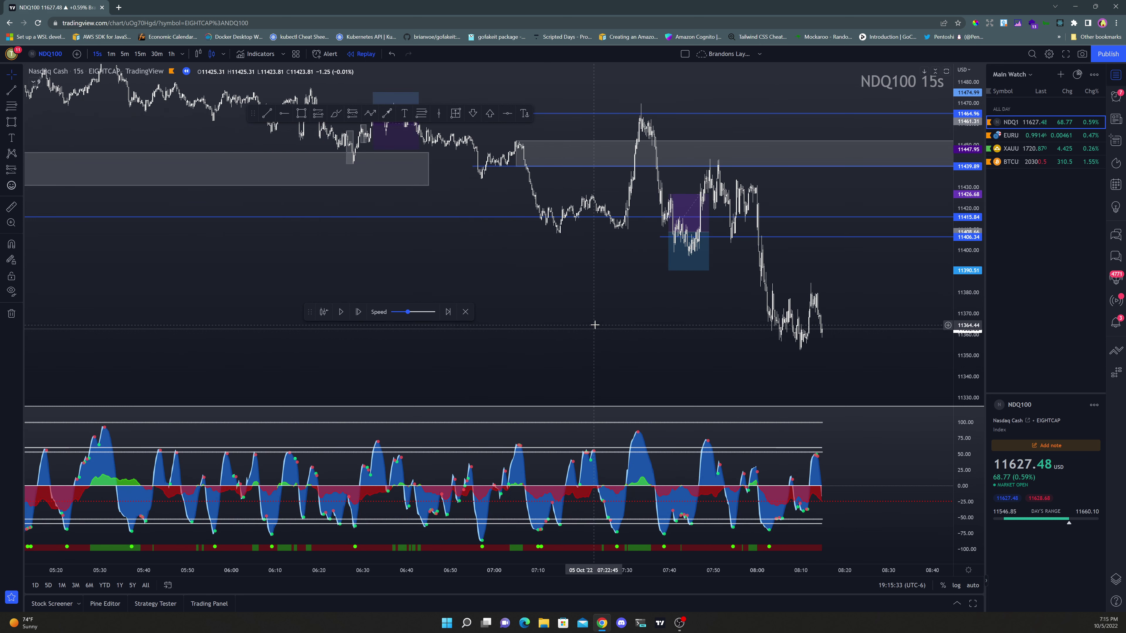
pyautogui.scroll(1, 594, 325)
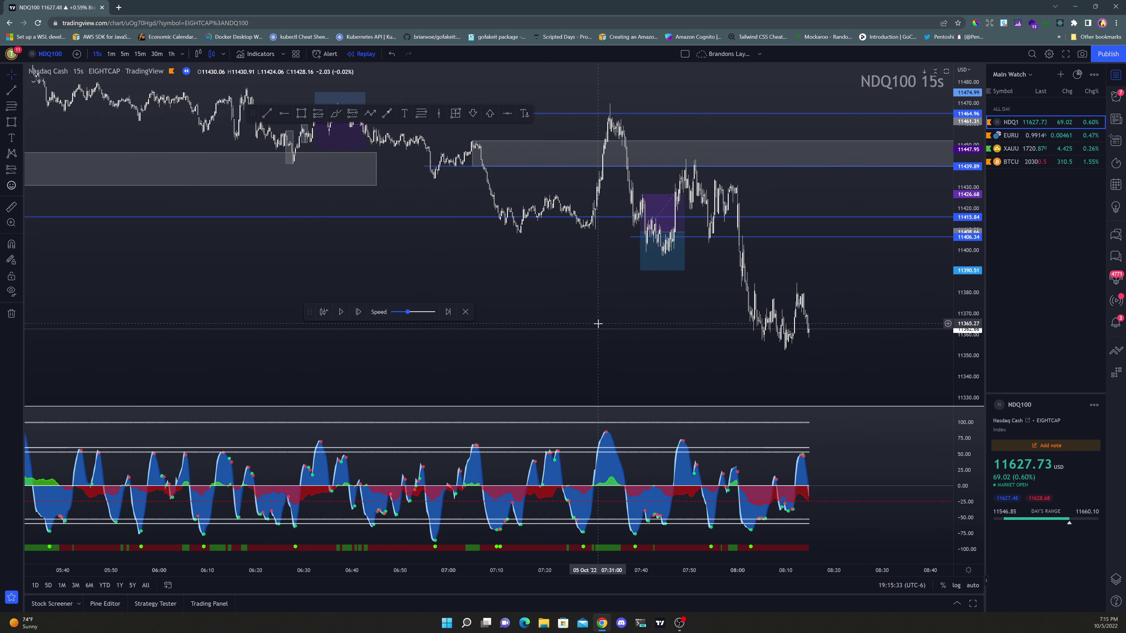
# - Open EURUSD from the Main Watch list on 15-minute candles and zoom to frame recent bars
pyautogui.click(1046, 135)
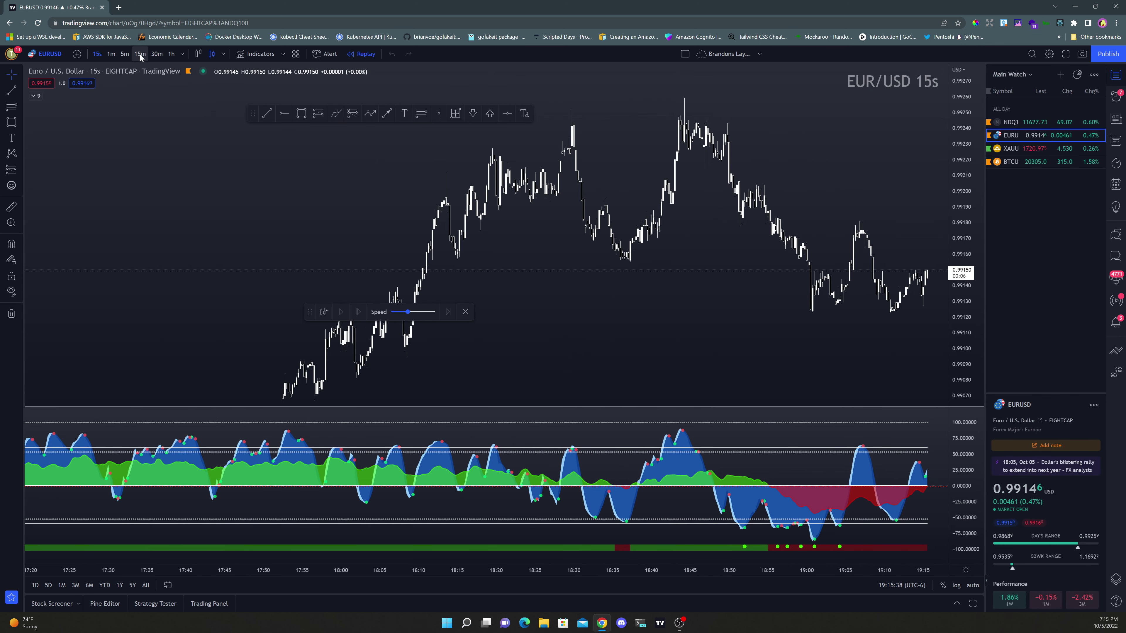
pyautogui.click(140, 54)
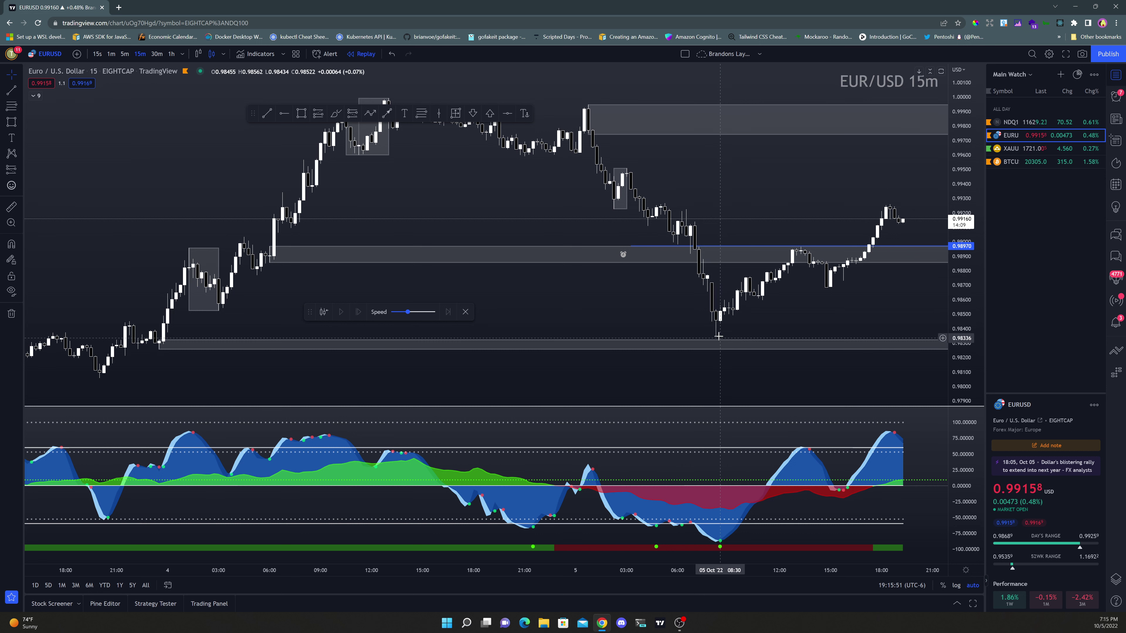
pyautogui.scroll(-2, 718, 337)
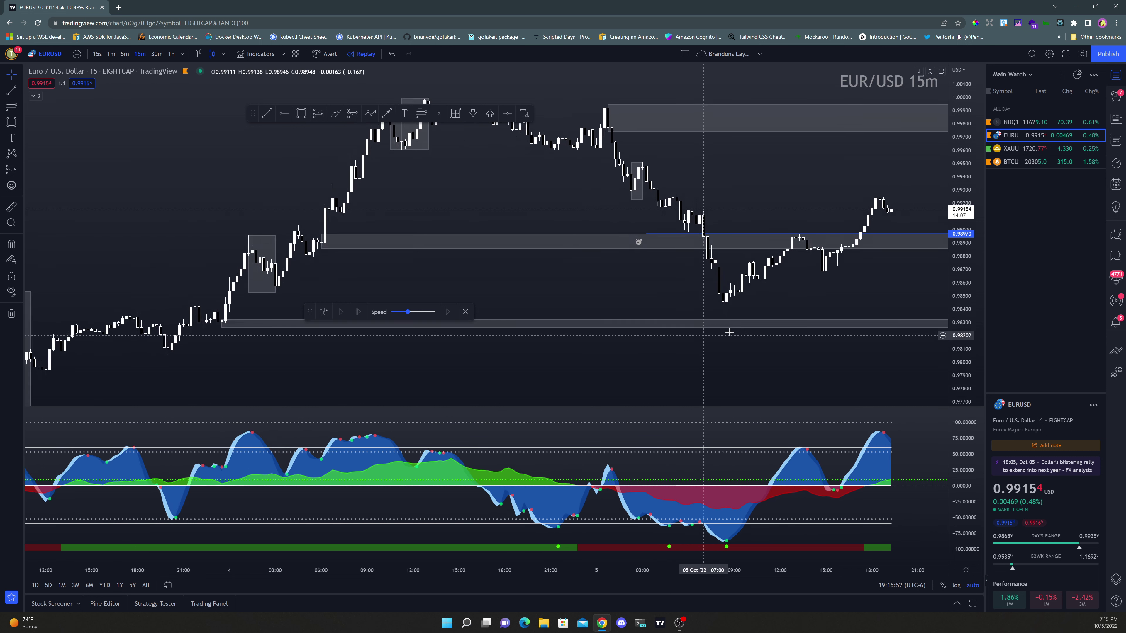
pyautogui.scroll(3, 727, 330)
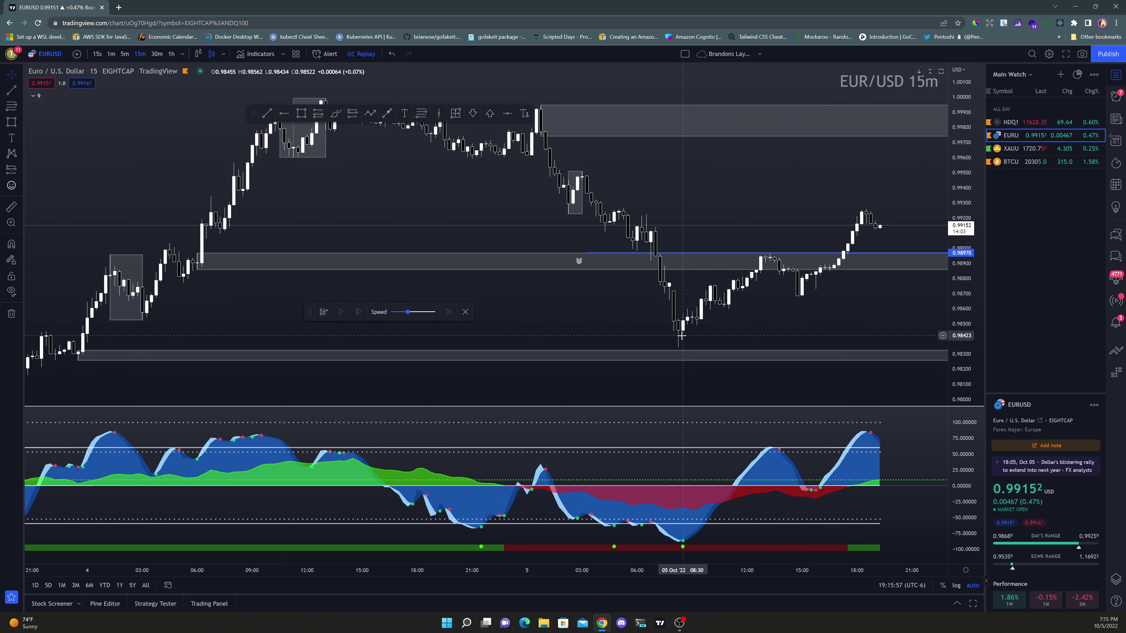
pyautogui.scroll(-2, 747, 331)
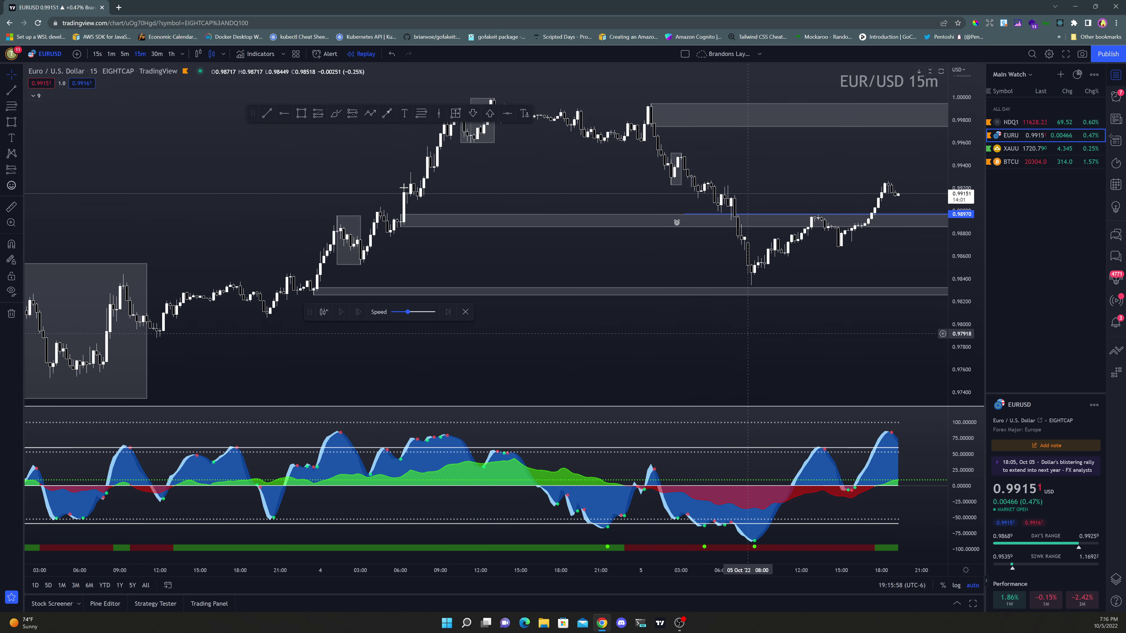
pyautogui.scroll(-1, 661, 223)
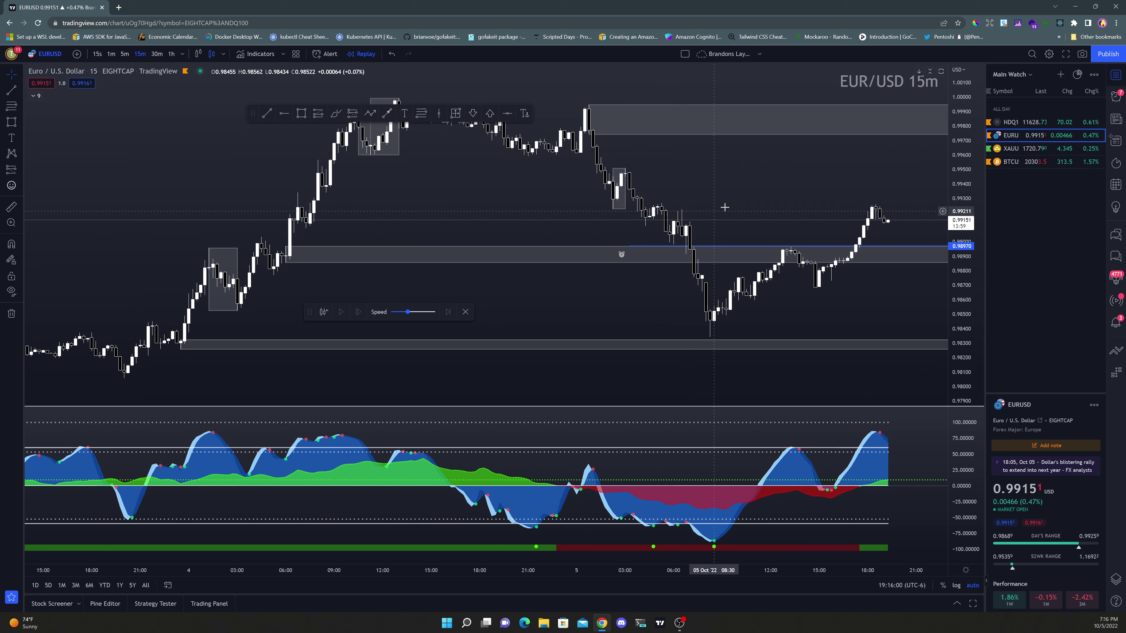
pyautogui.scroll(-1, 733, 212)
pyautogui.scroll(-1, 733, 212)
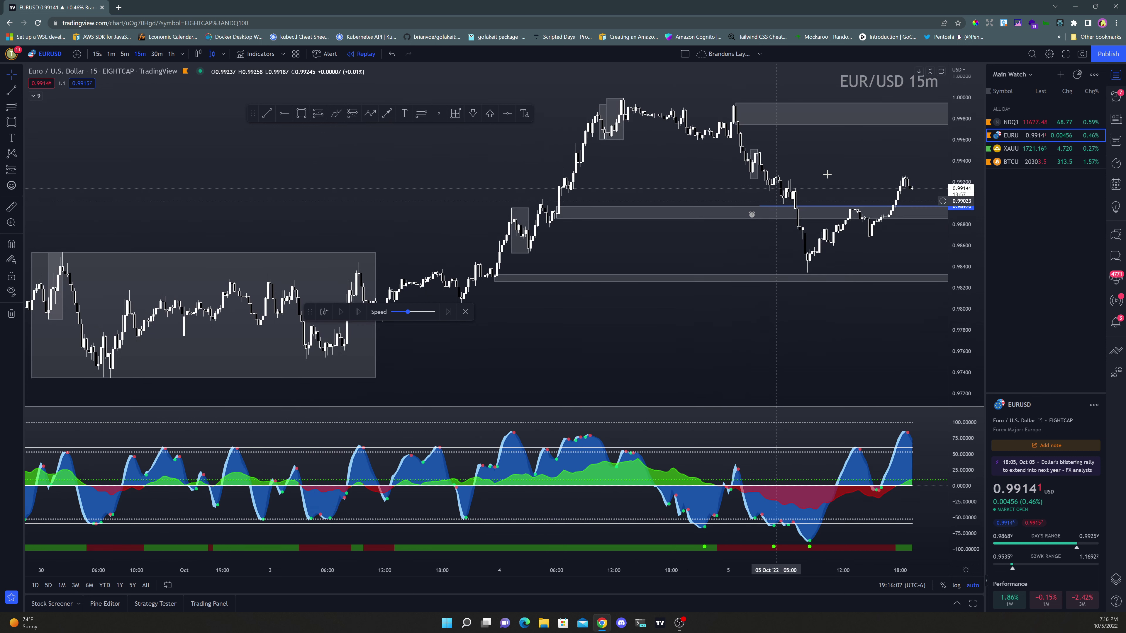
pyautogui.hscroll(2, 949, 188)
pyautogui.hscroll(1, 948, 187)
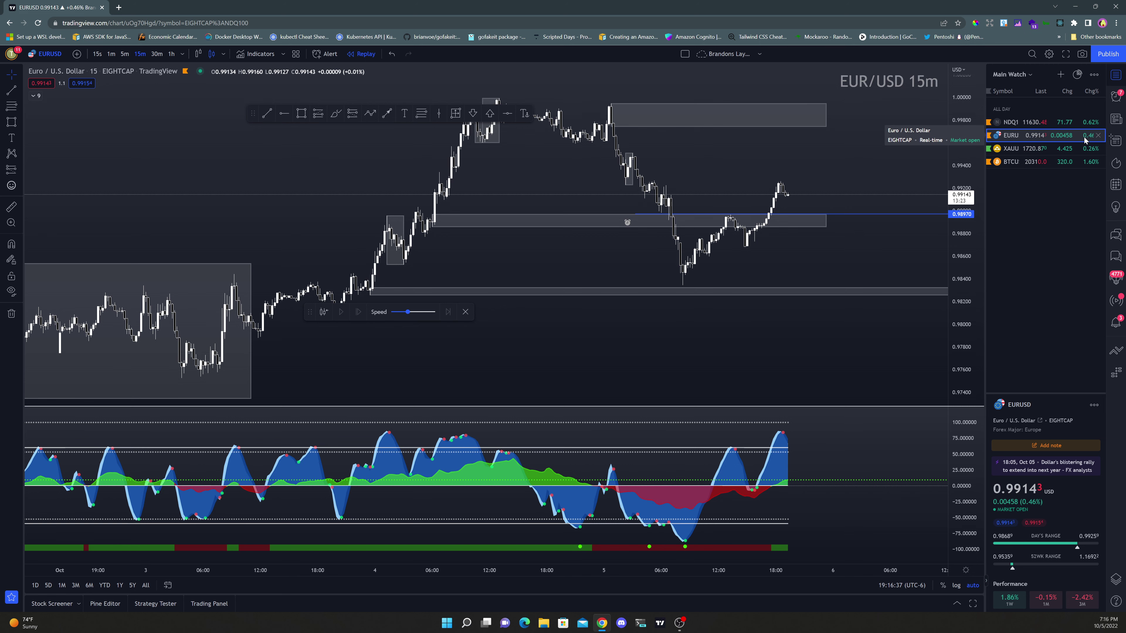
# - Load XAUUSD gold from the watchlist and frame its recent 15-minute candles with a stretched price scale
pyautogui.click(1052, 153)
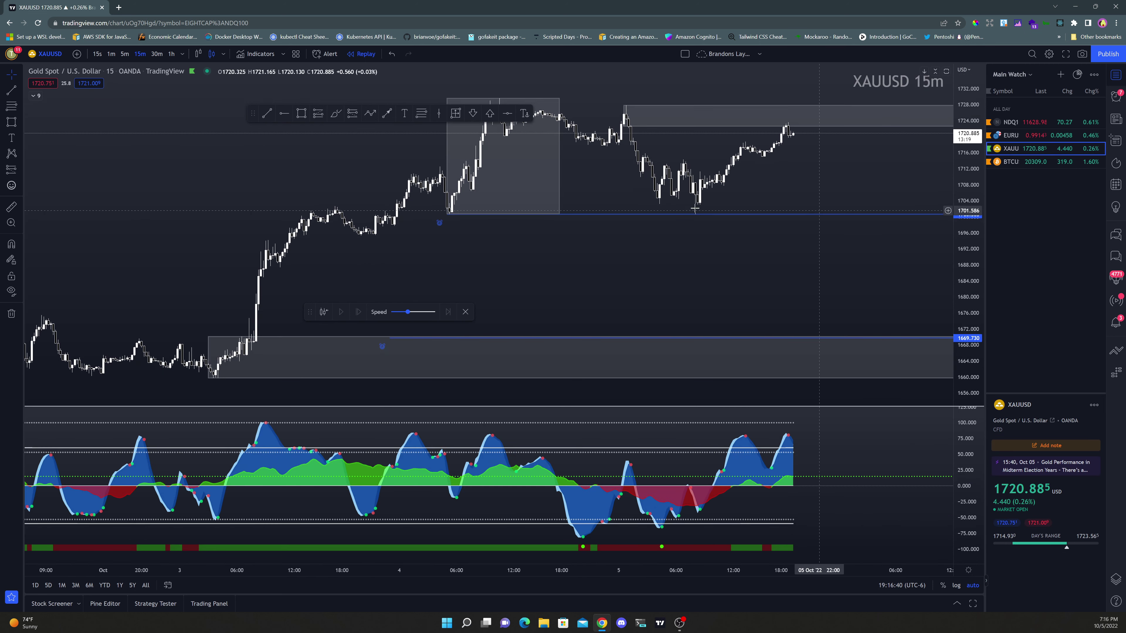
pyautogui.scroll(-5, 787, 194)
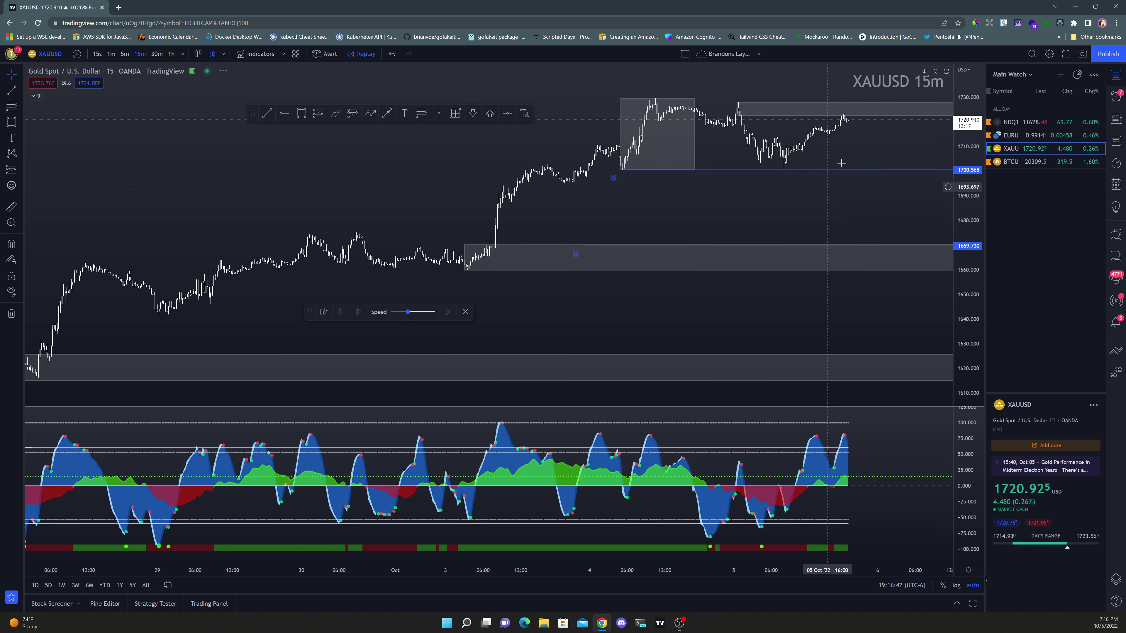
pyautogui.scroll(5, 841, 163)
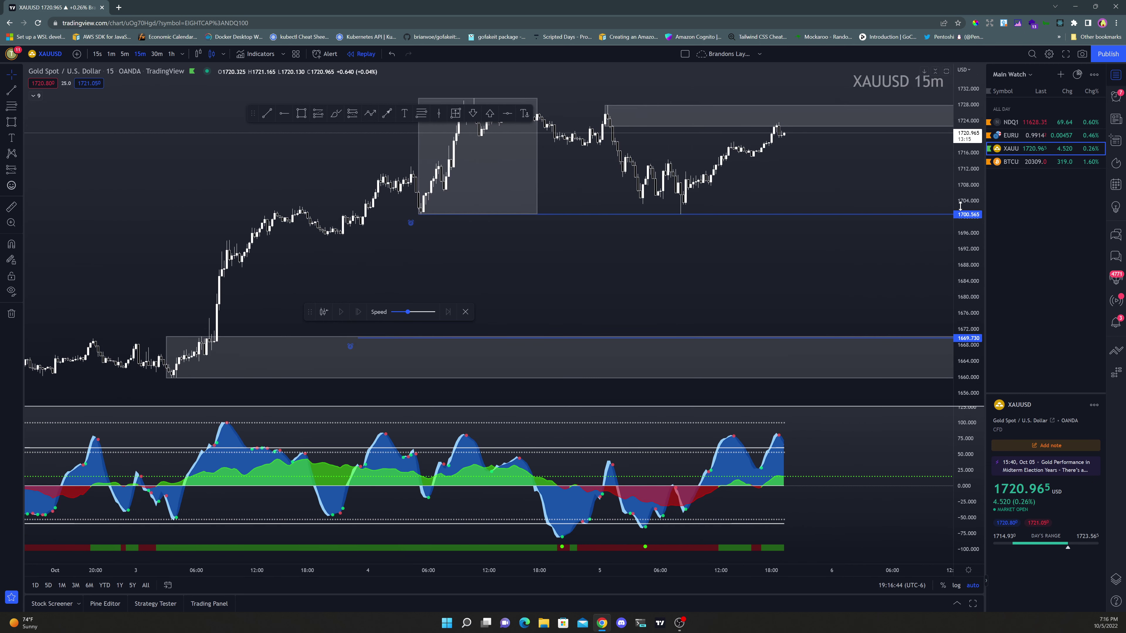
pyautogui.scroll(-3, 855, 173)
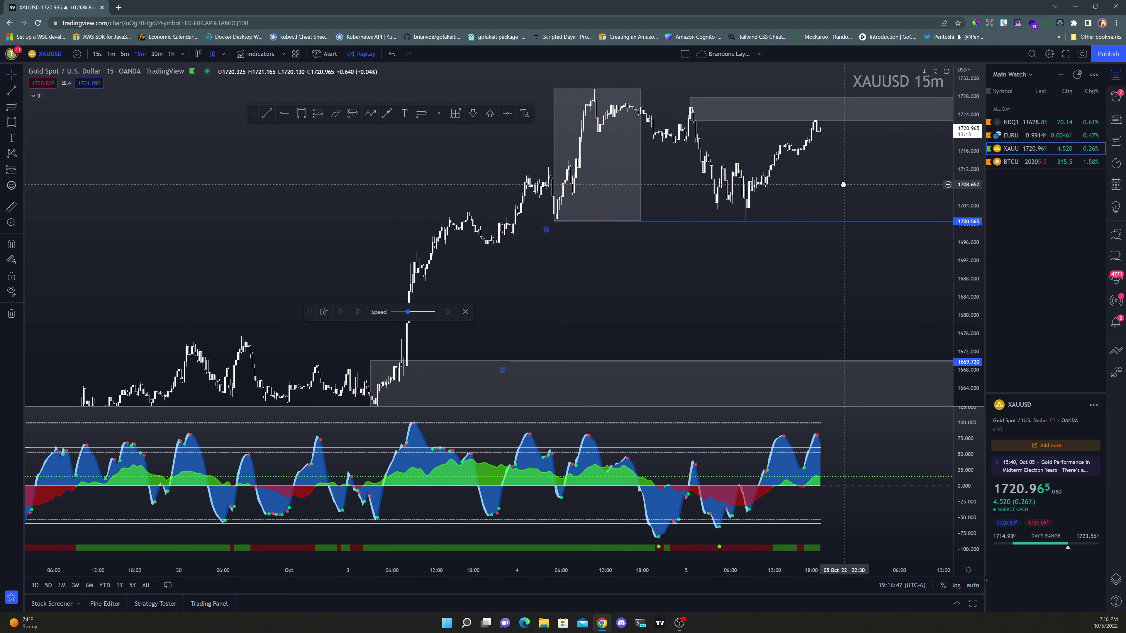
pyautogui.moveTo(843, 184); pyautogui.dragTo(831, 190)
pyautogui.scroll(2, 831, 191)
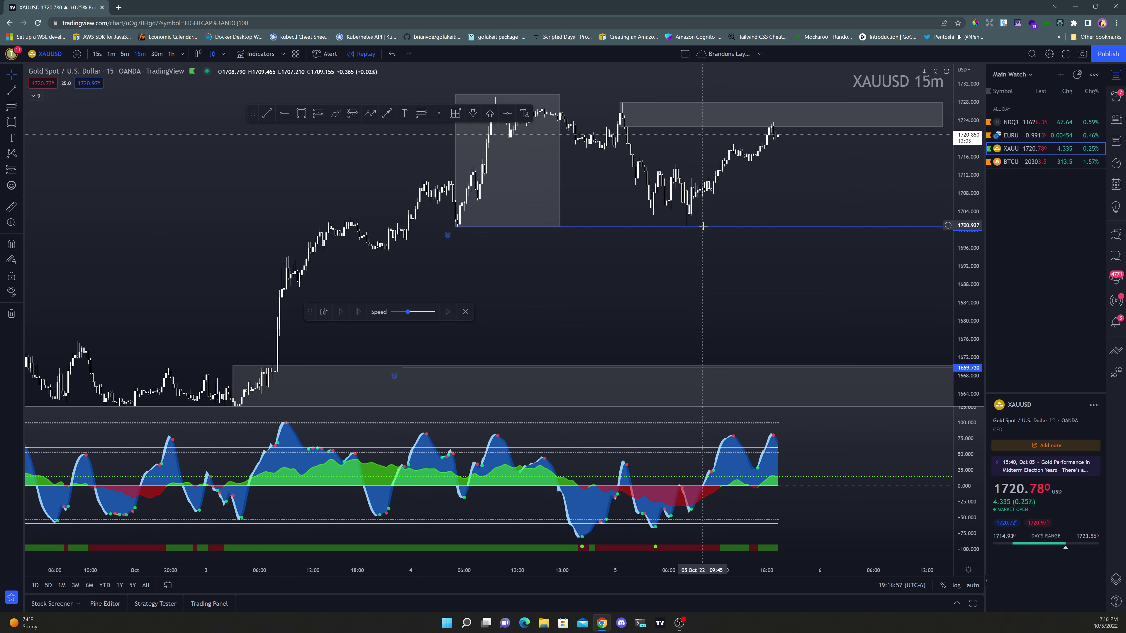
pyautogui.scroll(3, 702, 229)
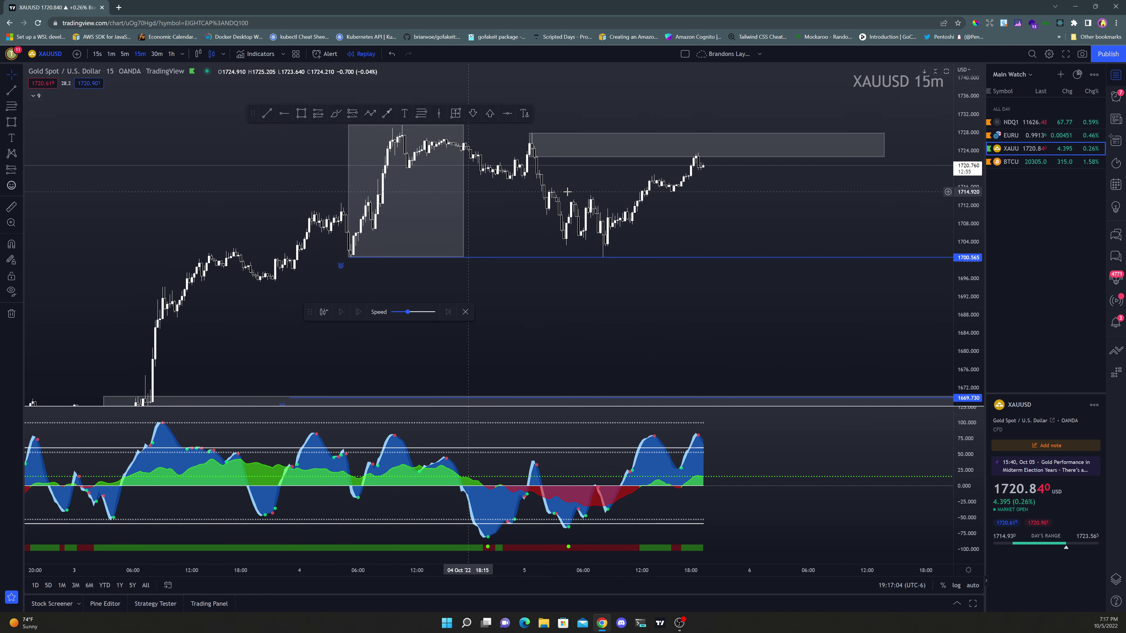
pyautogui.scroll(-3, 753, 197)
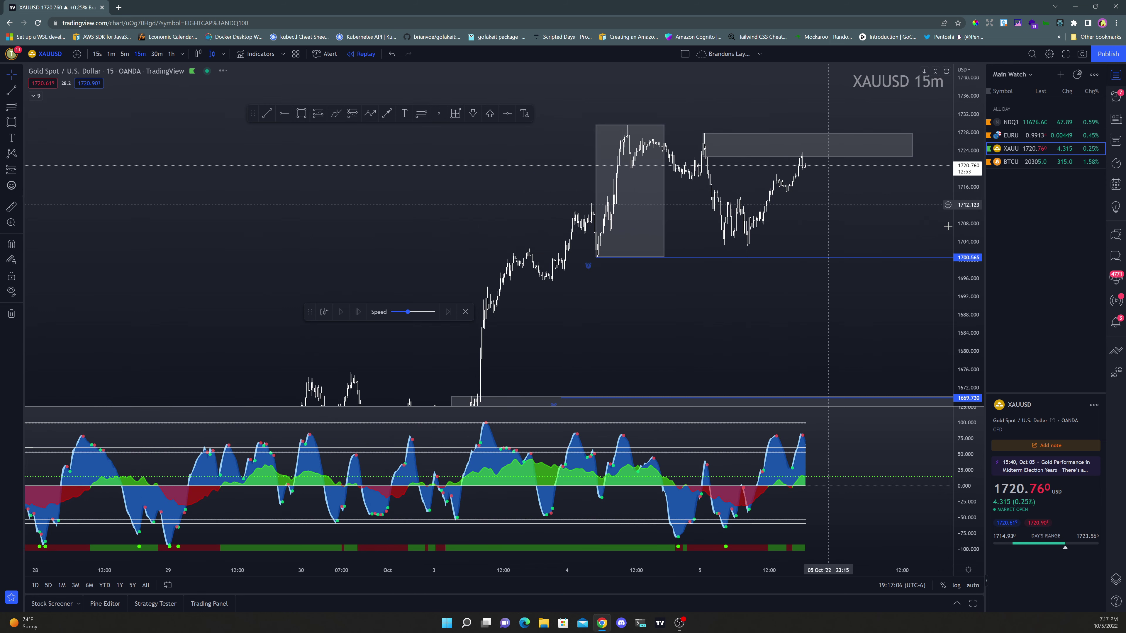
pyautogui.moveTo(977, 242); pyautogui.dragTo(976, 224)
pyautogui.scroll(5, 792, 253)
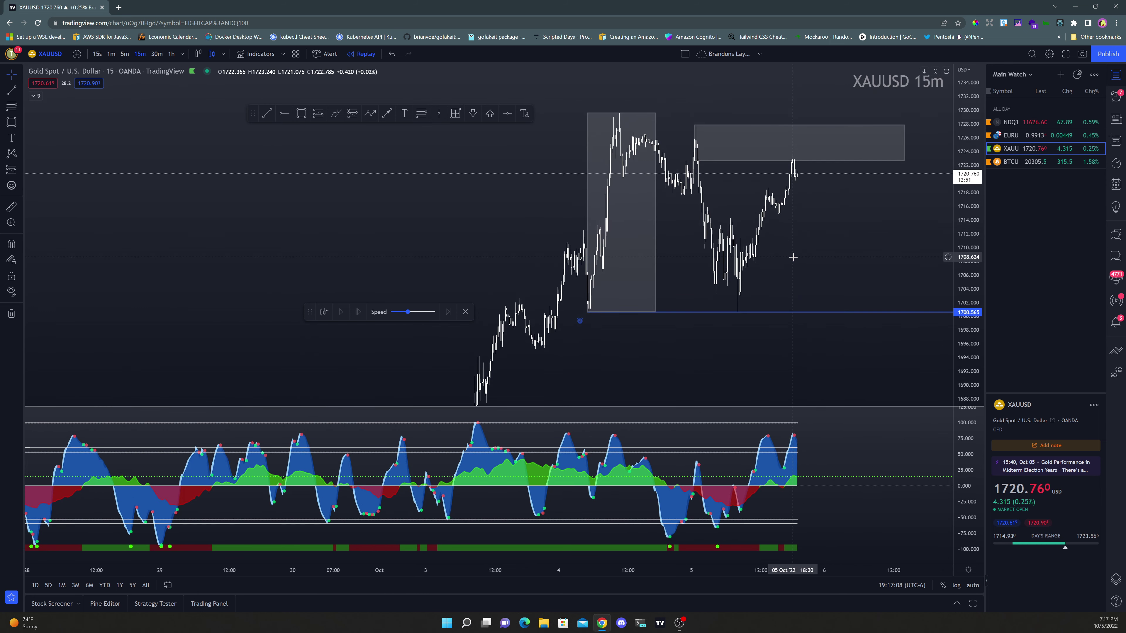
pyautogui.scroll(-3, 777, 243)
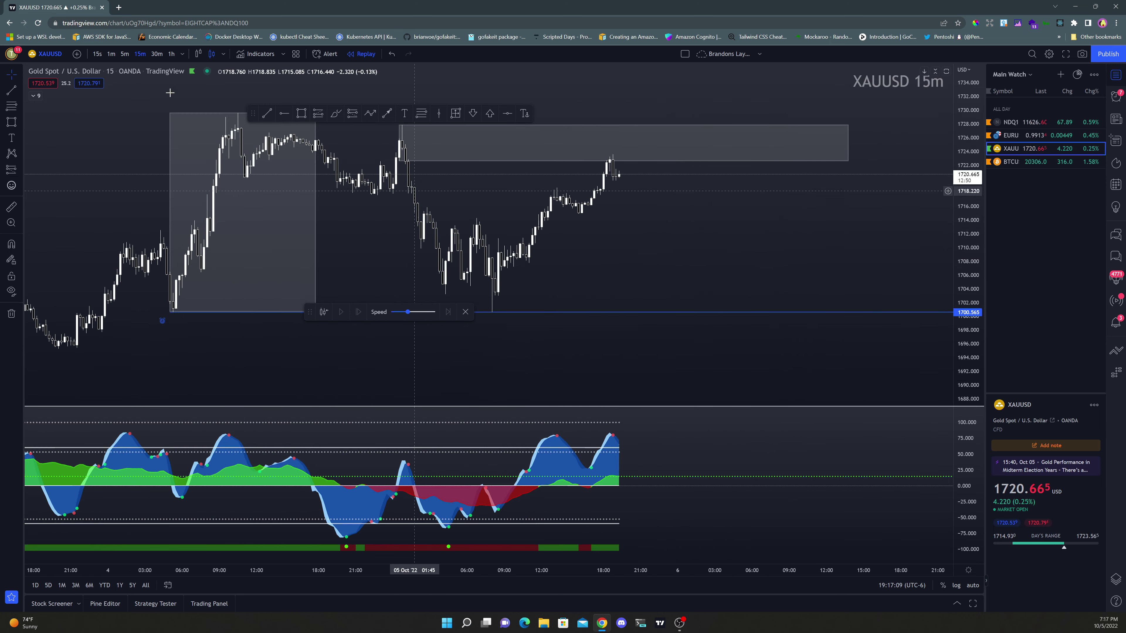
# - Switch XAUUSD to 5-minute candles and frame the 1700–1728 price range
pyautogui.click(125, 54)
pyautogui.scroll(-3, 510, 202)
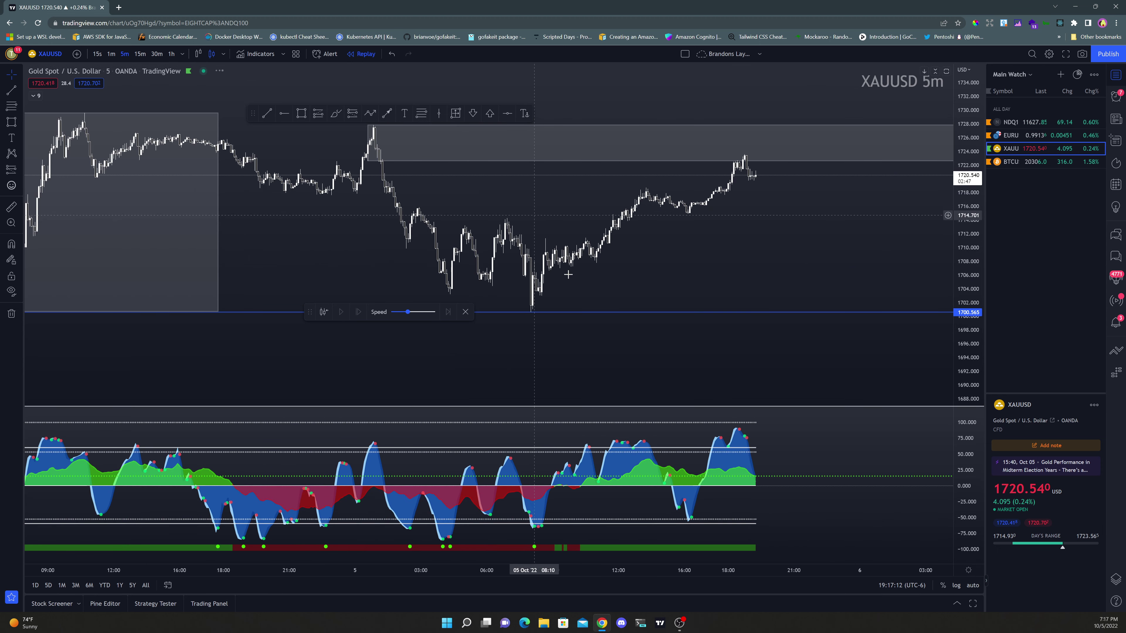
pyautogui.moveTo(598, 277); pyautogui.dragTo(699, 252)
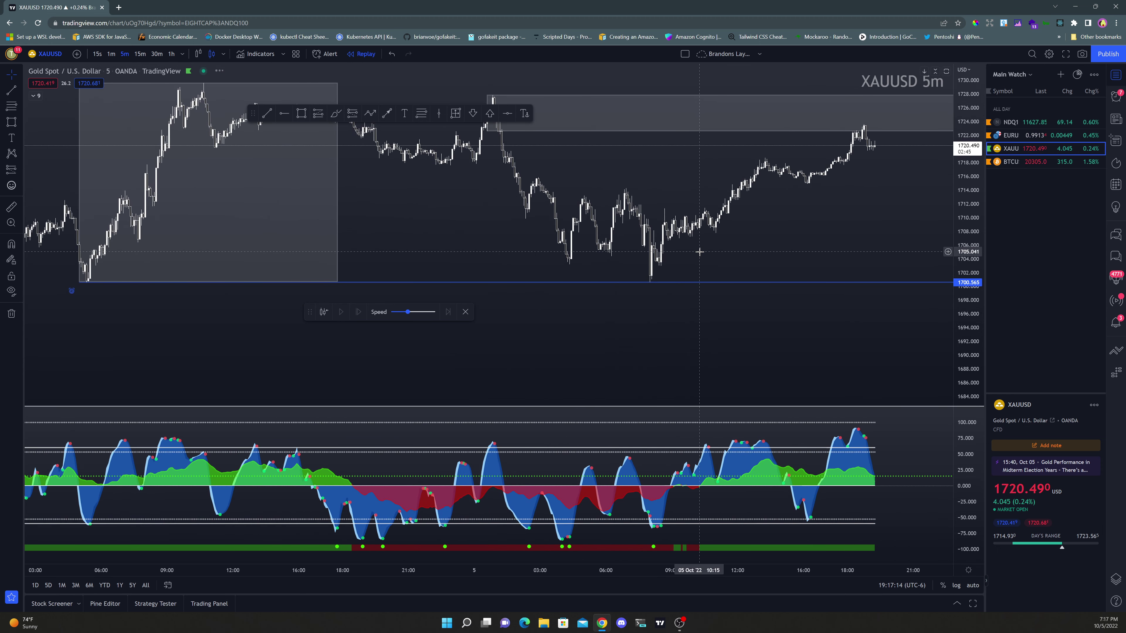
pyautogui.scroll(2, 699, 252)
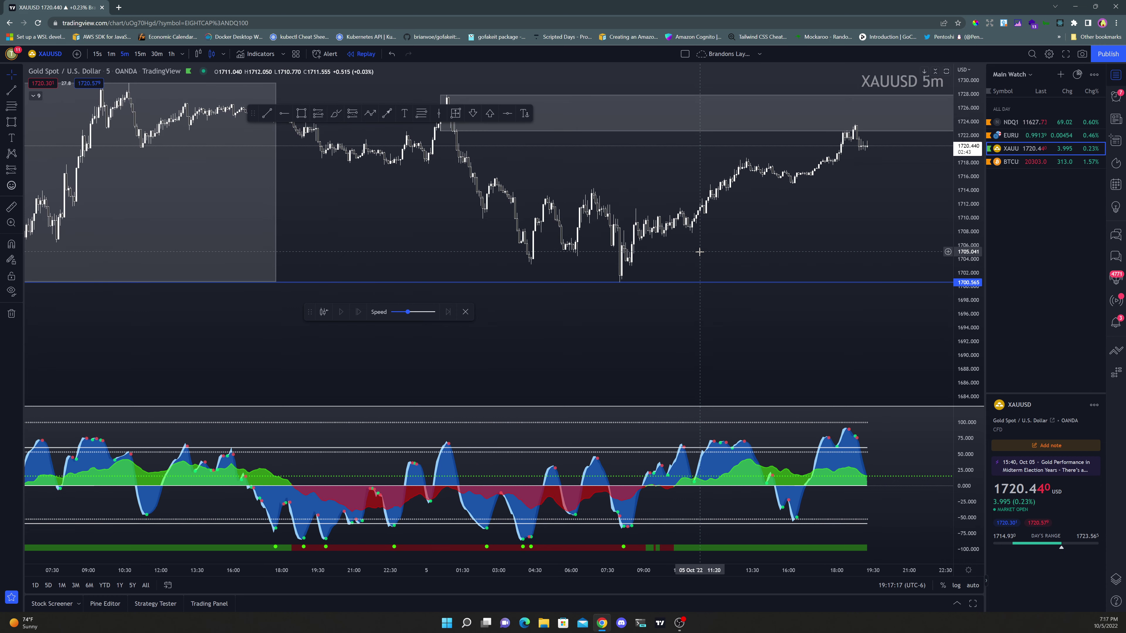
pyautogui.moveTo(977, 188); pyautogui.dragTo(977, 168)
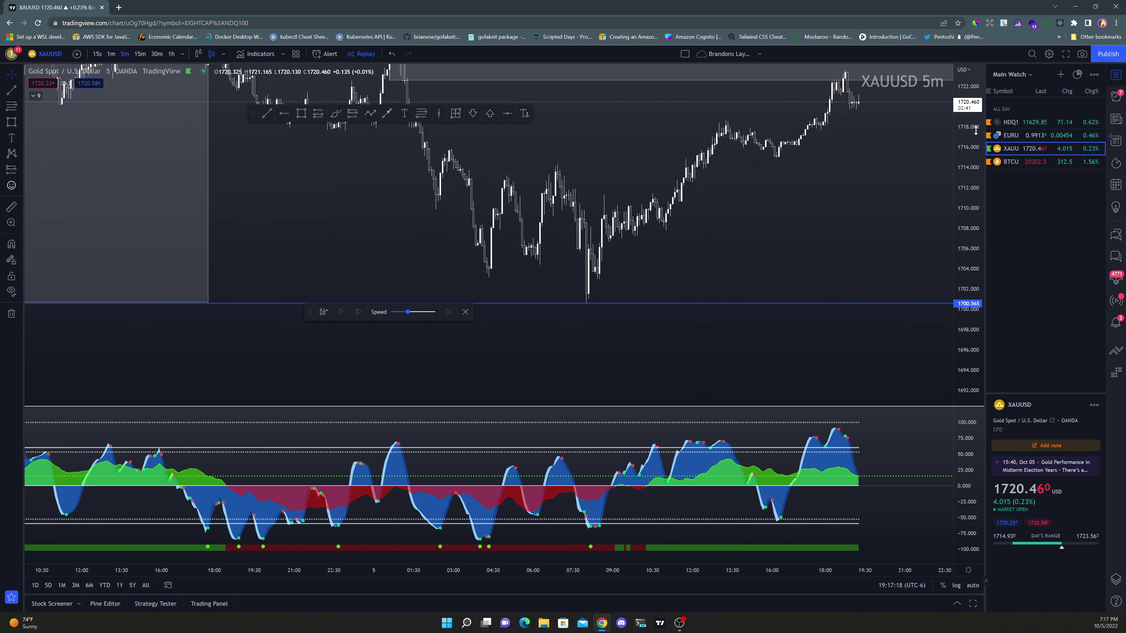
pyautogui.moveTo(862, 201); pyautogui.dragTo(744, 324)
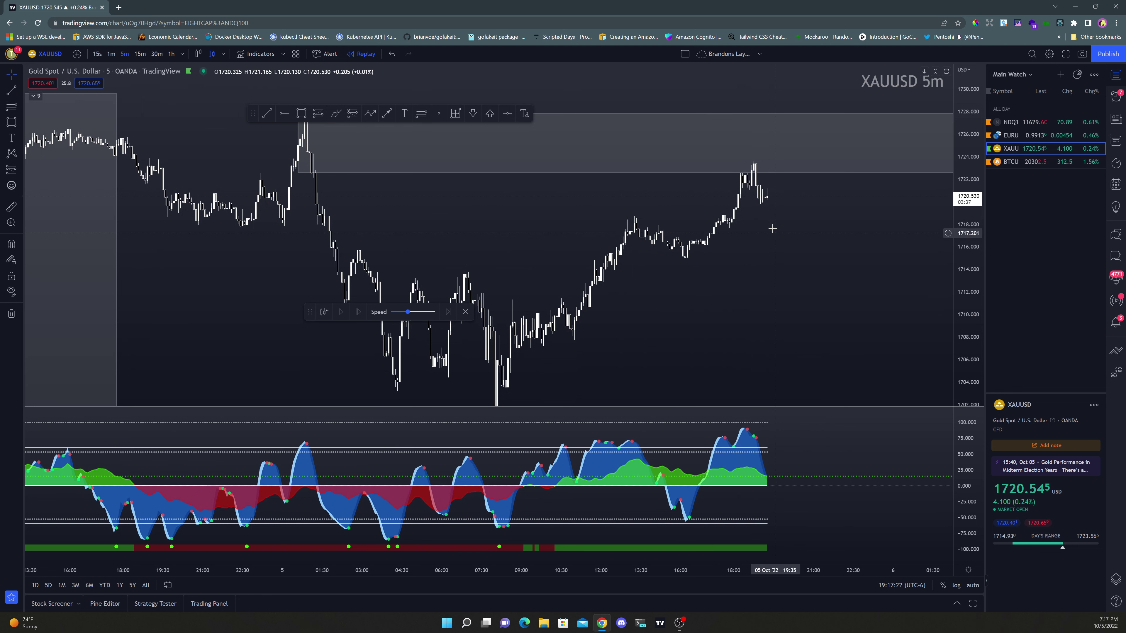
pyautogui.scroll(2, 732, 217)
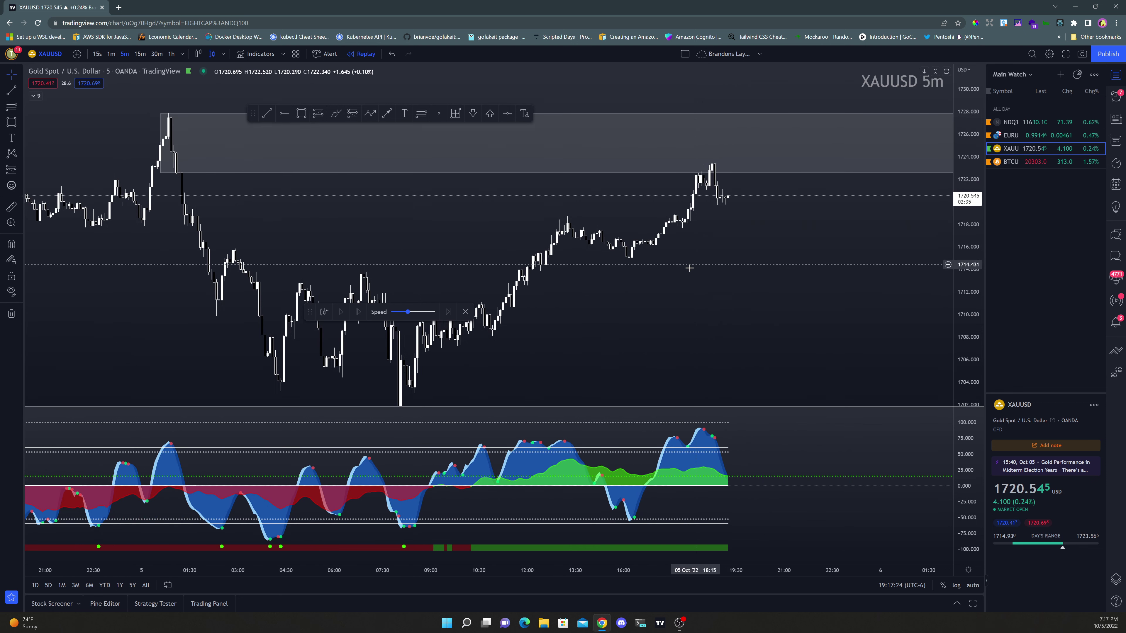
# - Draw a horizontal line at about 1714.9
pyautogui.click(284, 114)
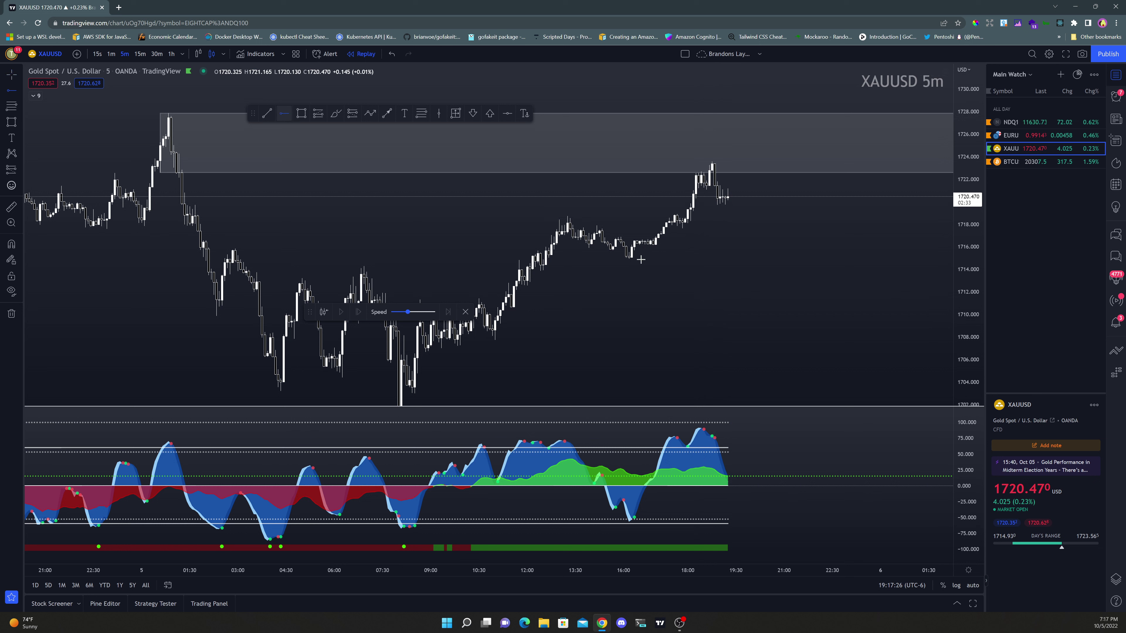
pyautogui.click(625, 268)
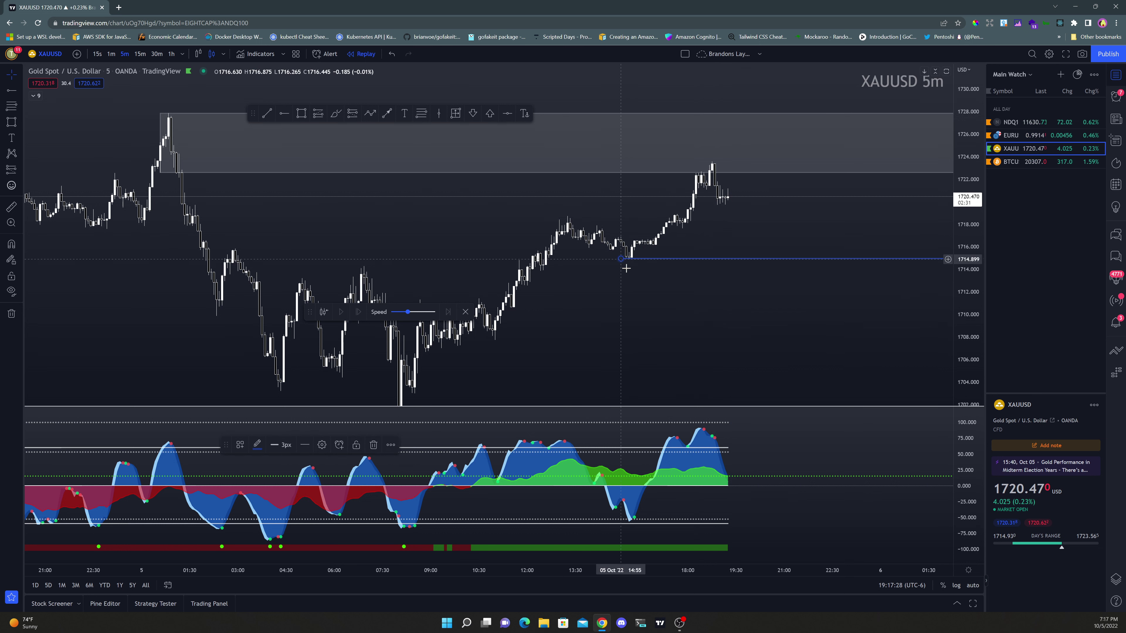
pyautogui.click(648, 307)
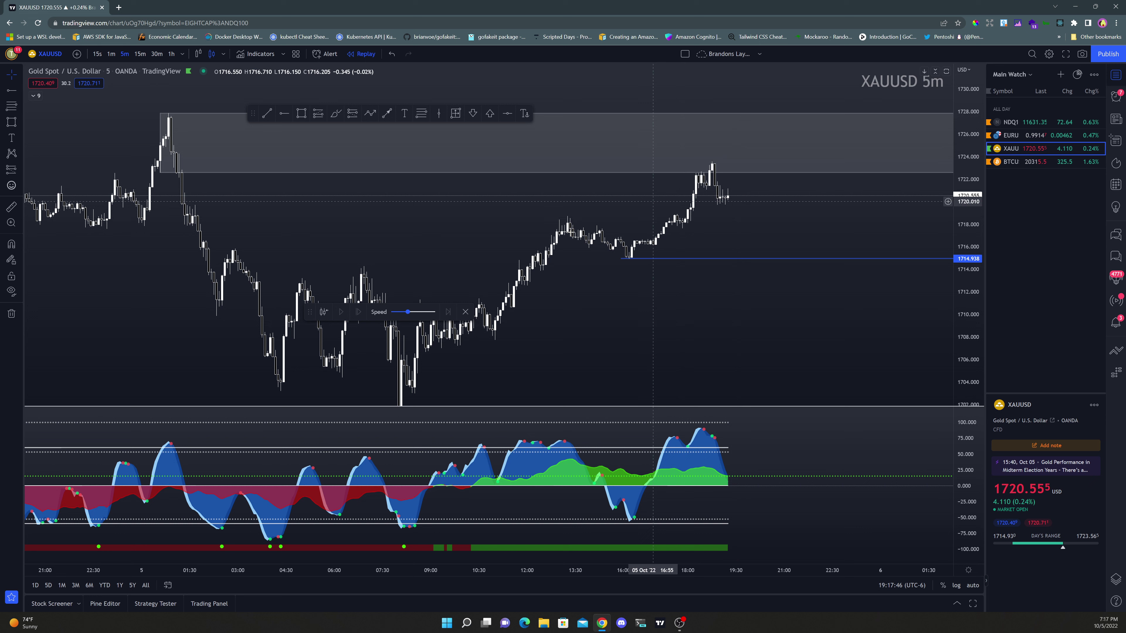
pyautogui.scroll(-2, 649, 210)
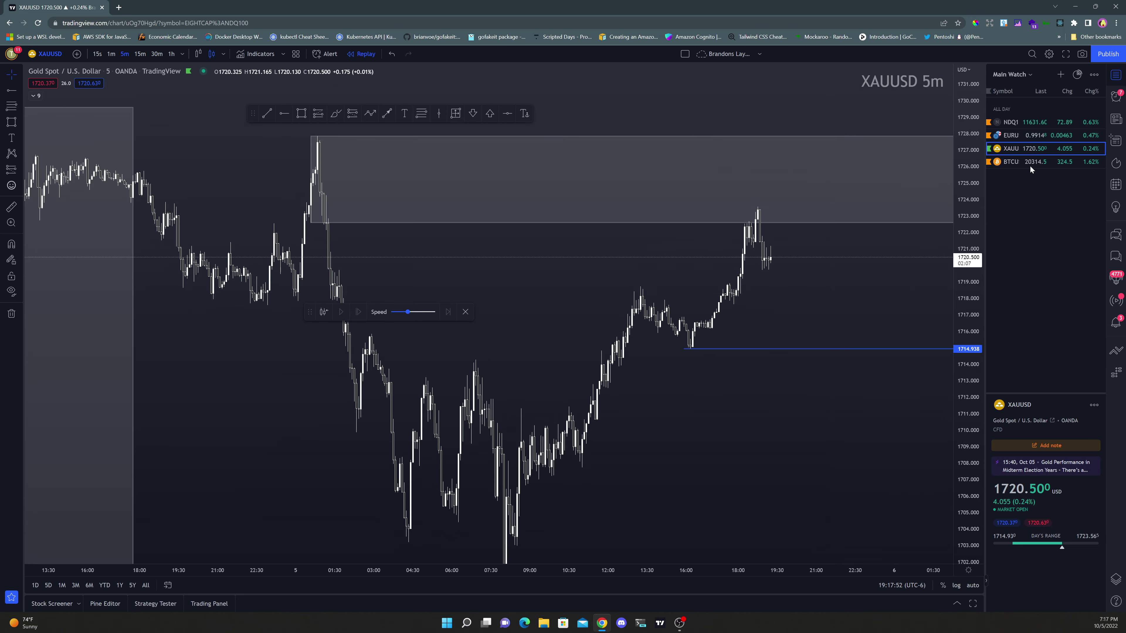
# - Load BTCUSD perpetual on 1-hour candles, pan back about a day, and maximize the price pane
pyautogui.click(1030, 164)
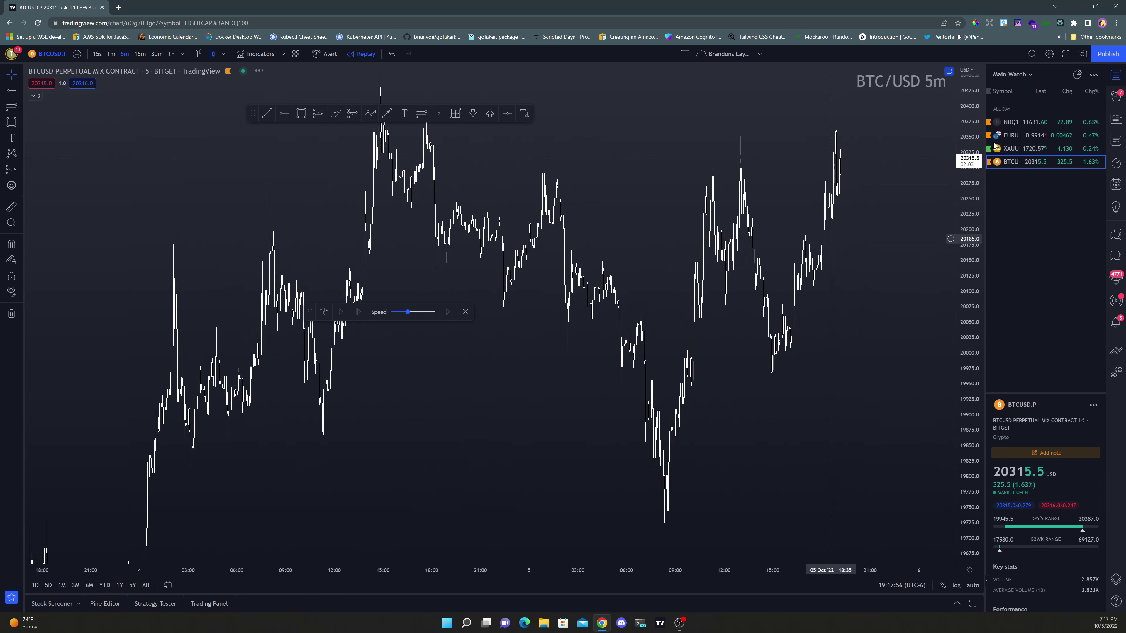
pyautogui.click(172, 54)
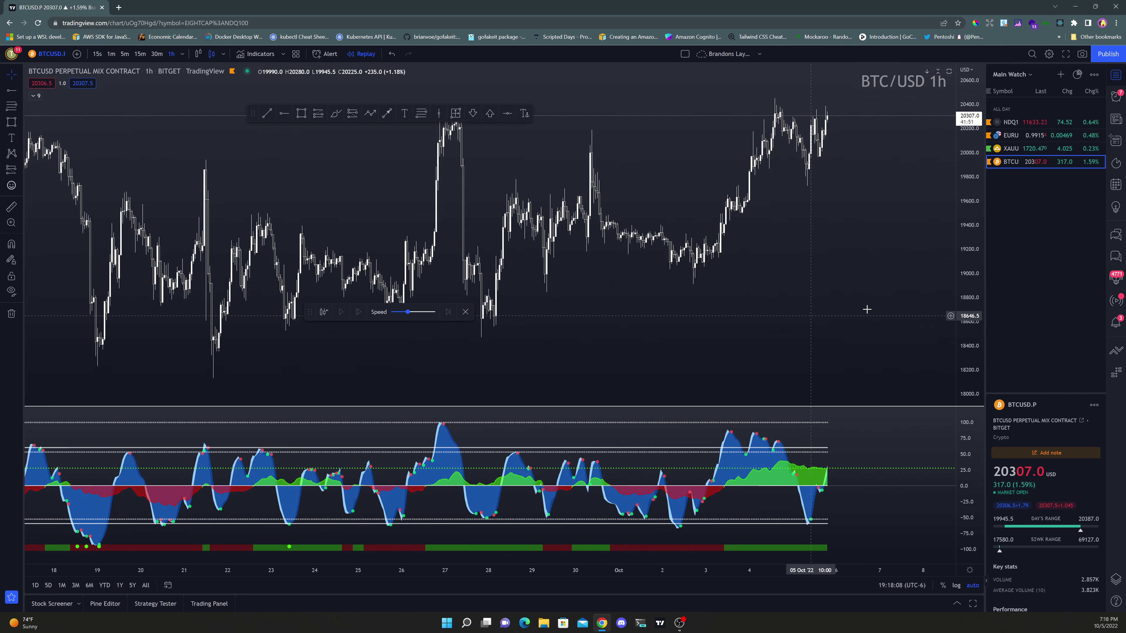
pyautogui.moveTo(867, 309); pyautogui.dragTo(833, 336)
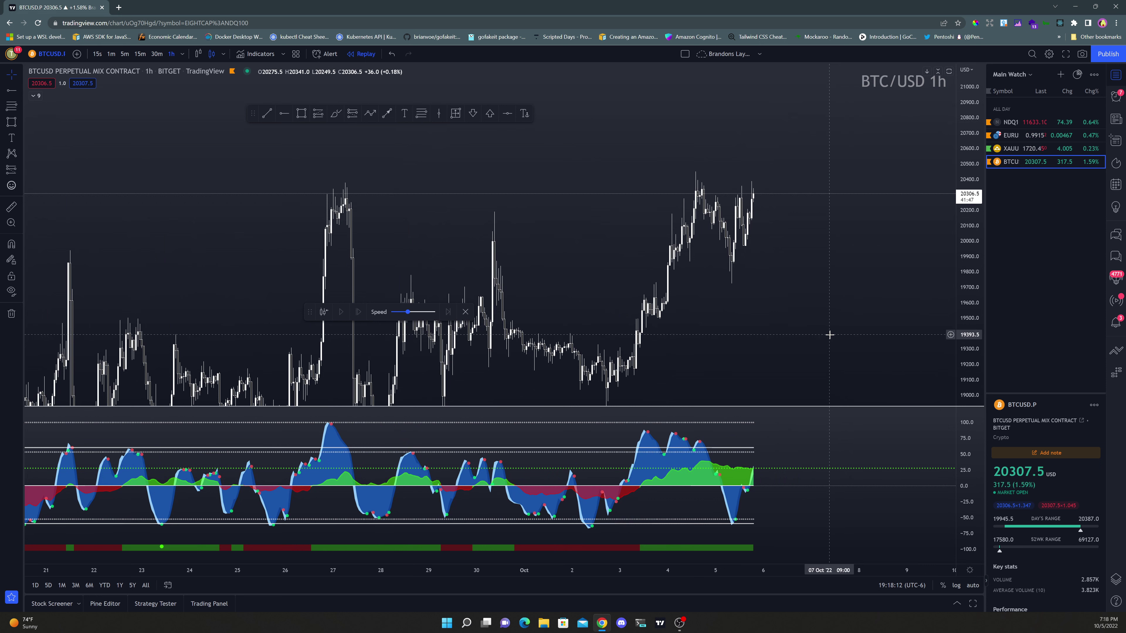
pyautogui.doubleClick(829, 335)
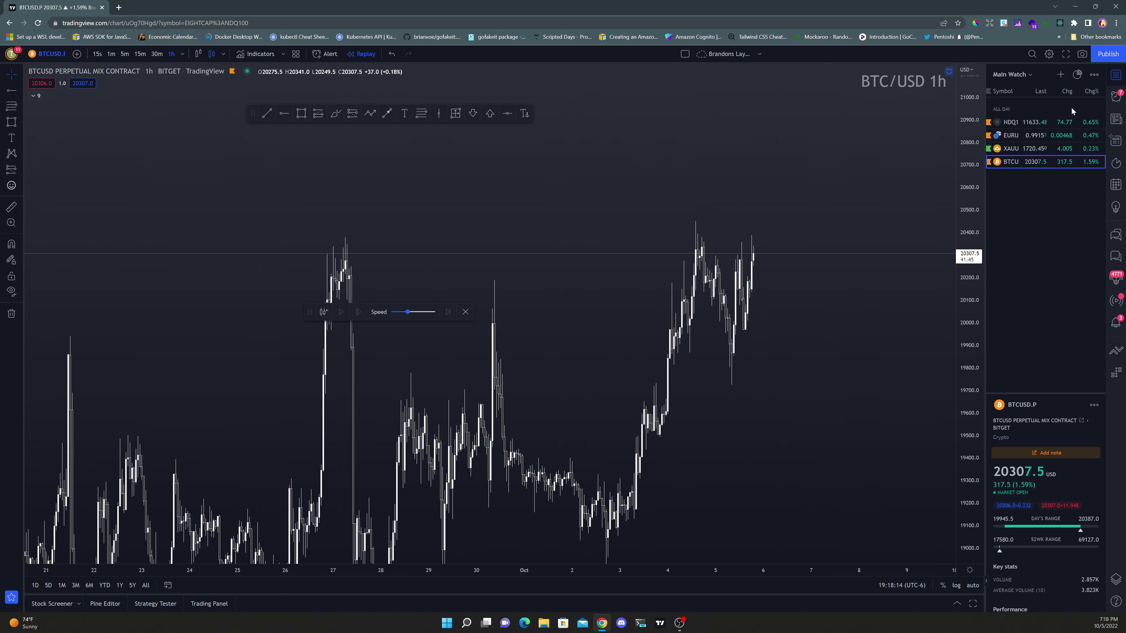
# - Load the Stonks watchlist and review the COST chart, panning back to earlier prices
pyautogui.click(1022, 76)
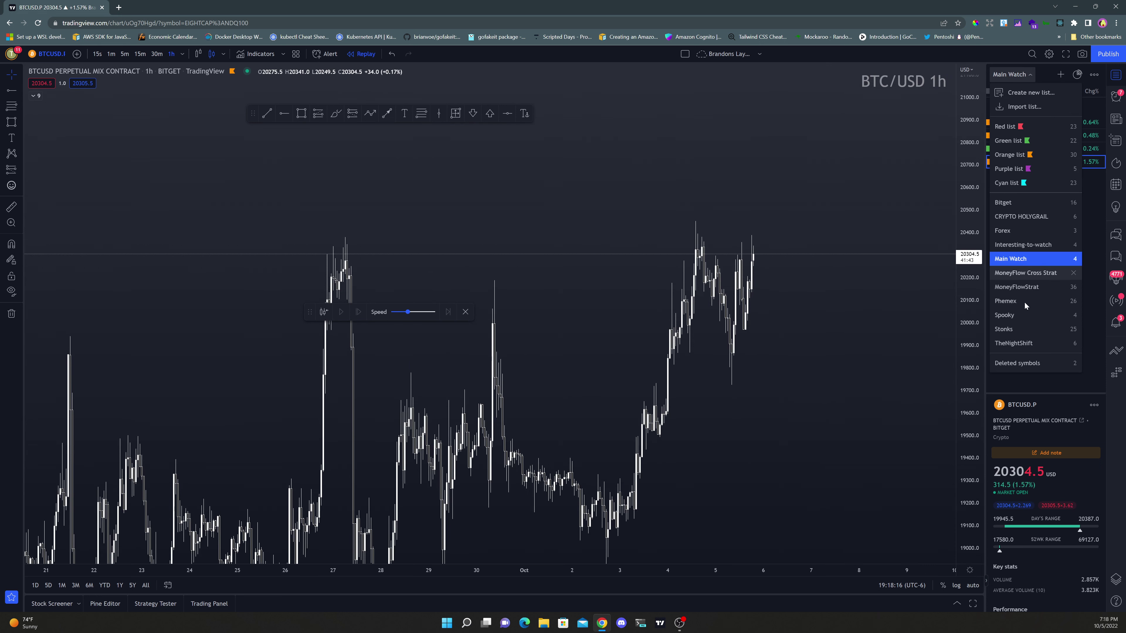
pyautogui.click(1018, 324)
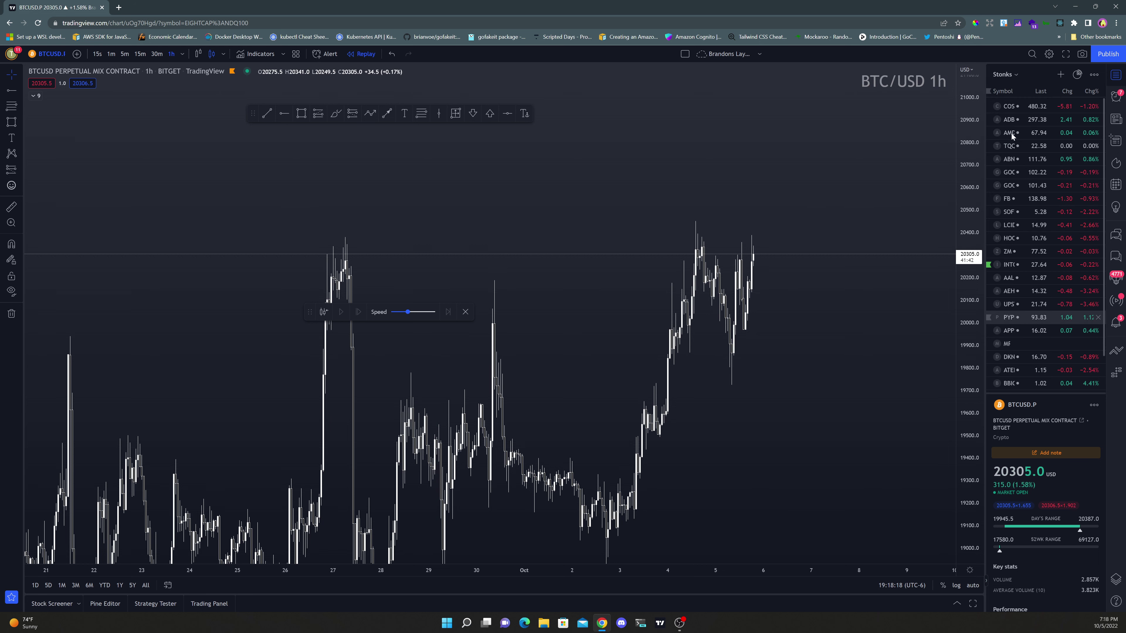
pyautogui.click(1017, 106)
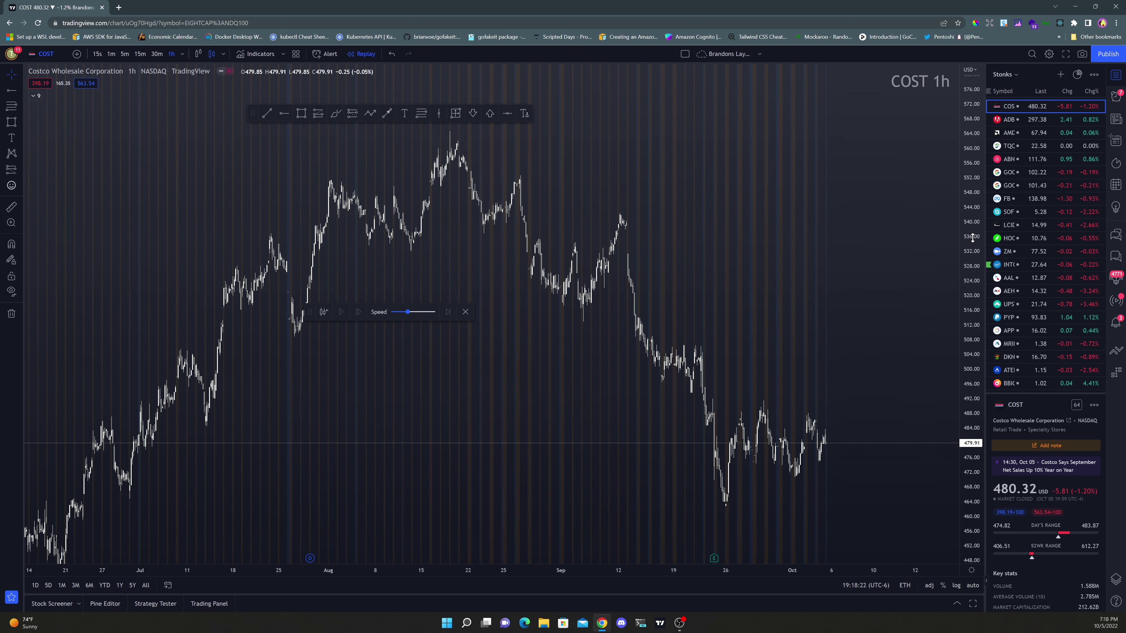
pyautogui.moveTo(948, 277); pyautogui.dragTo(759, 211)
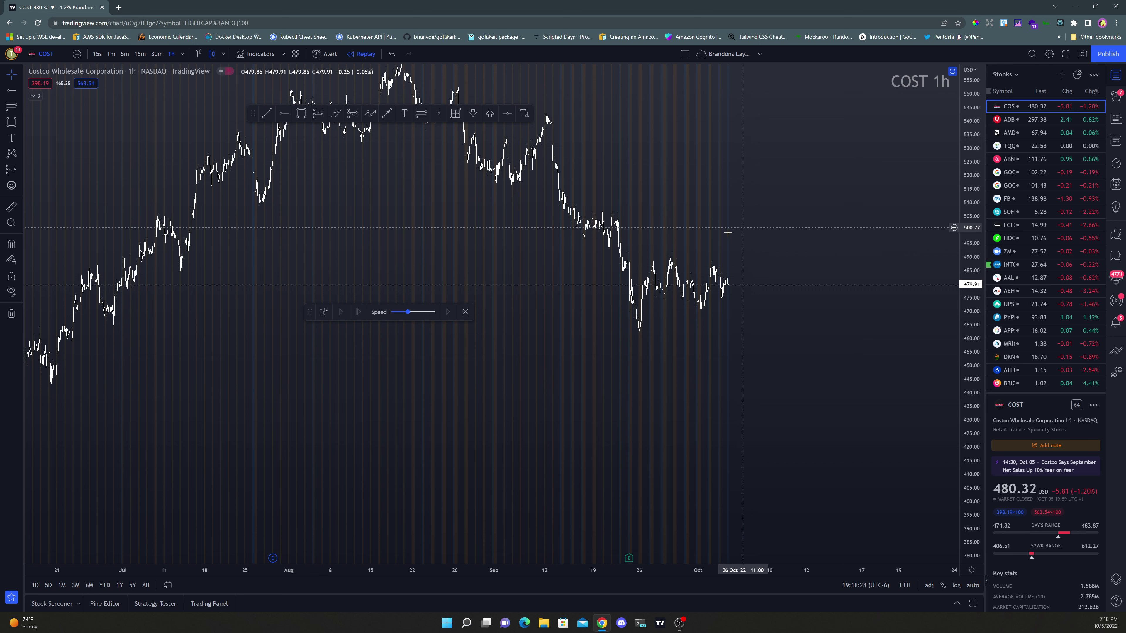
pyautogui.scroll(-2, 727, 233)
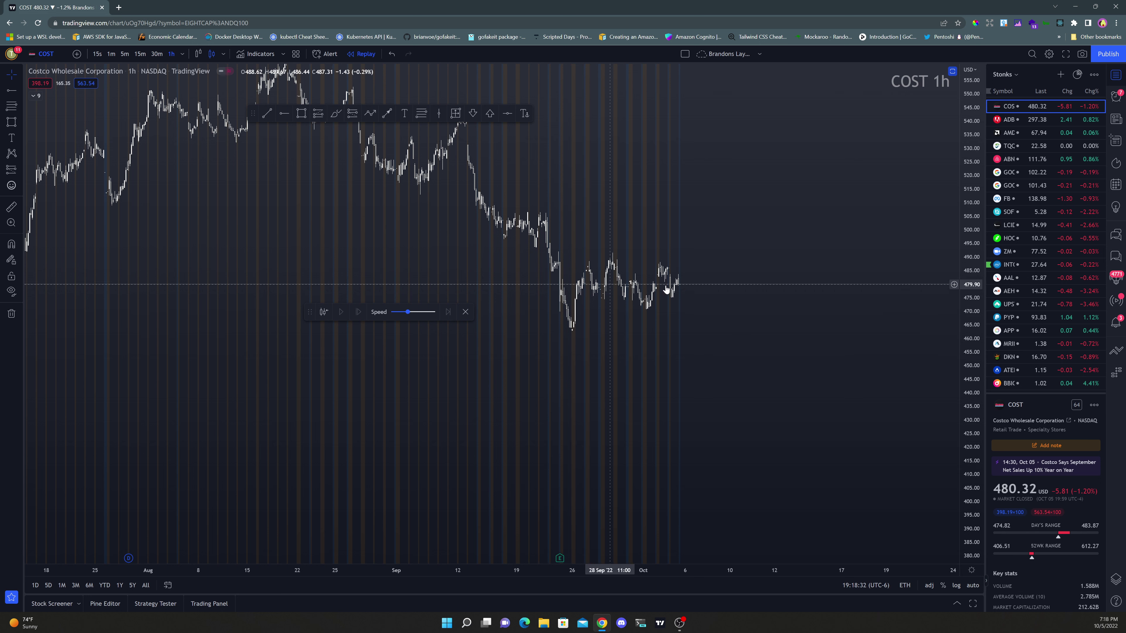
# - View ADBE on the 1D timeframe with a compressed price scale, then move on to AMD
pyautogui.click(1016, 121)
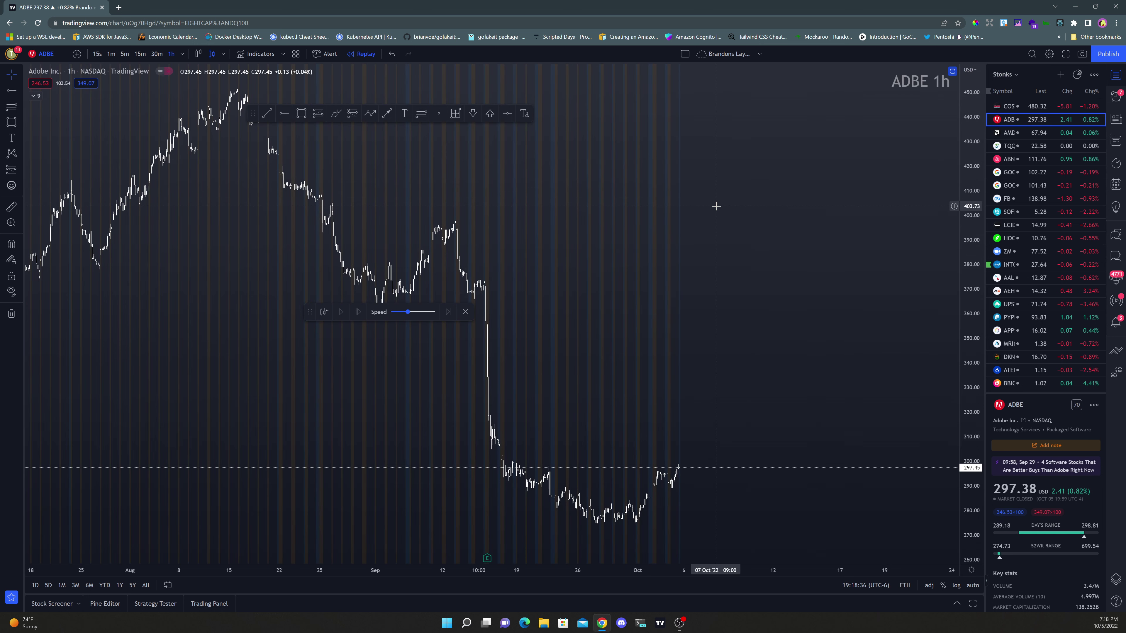
pyautogui.write('1D')
pyautogui.press('Return')
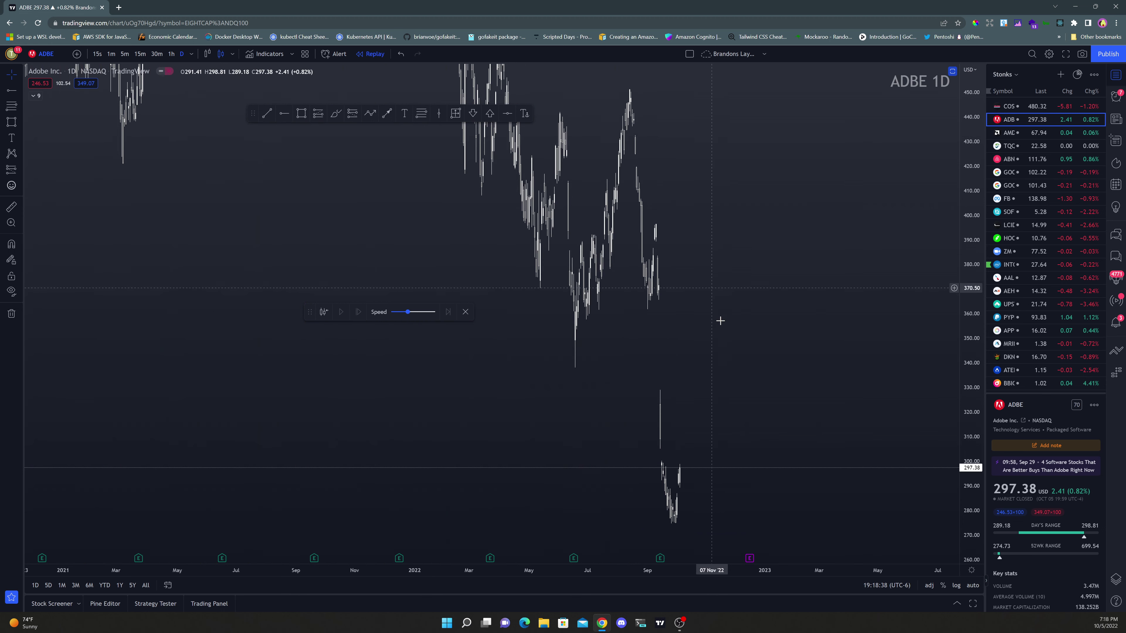
pyautogui.scroll(2, 720, 320)
pyautogui.moveTo(975, 122); pyautogui.dragTo(975, 221)
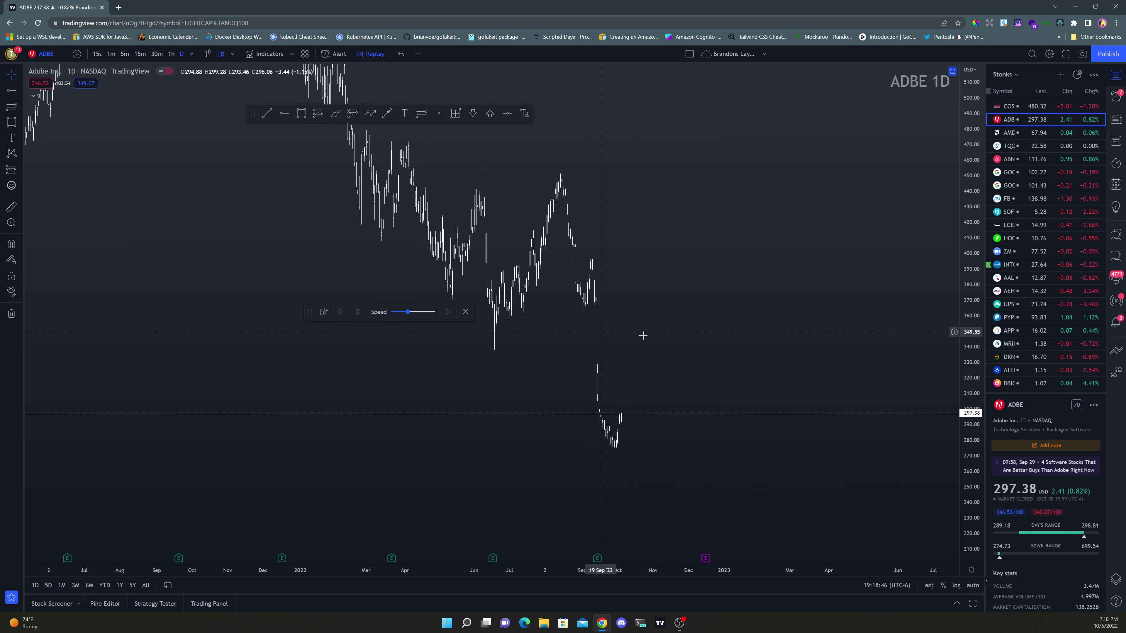
pyautogui.scroll(1, 638, 333)
pyautogui.press('Right')
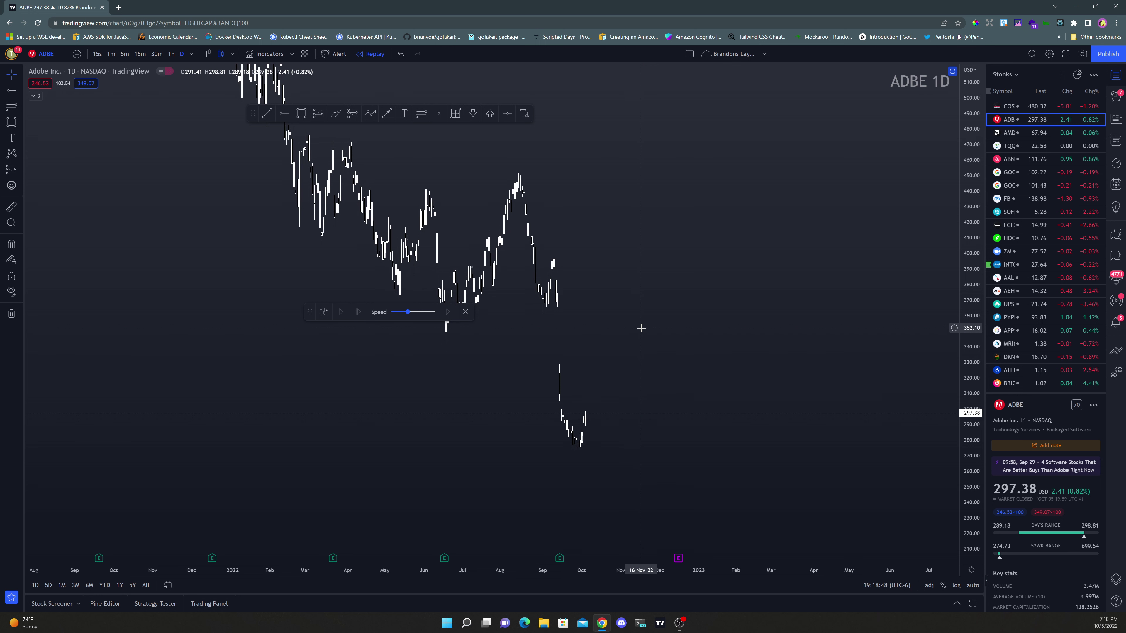
pyautogui.press('space')
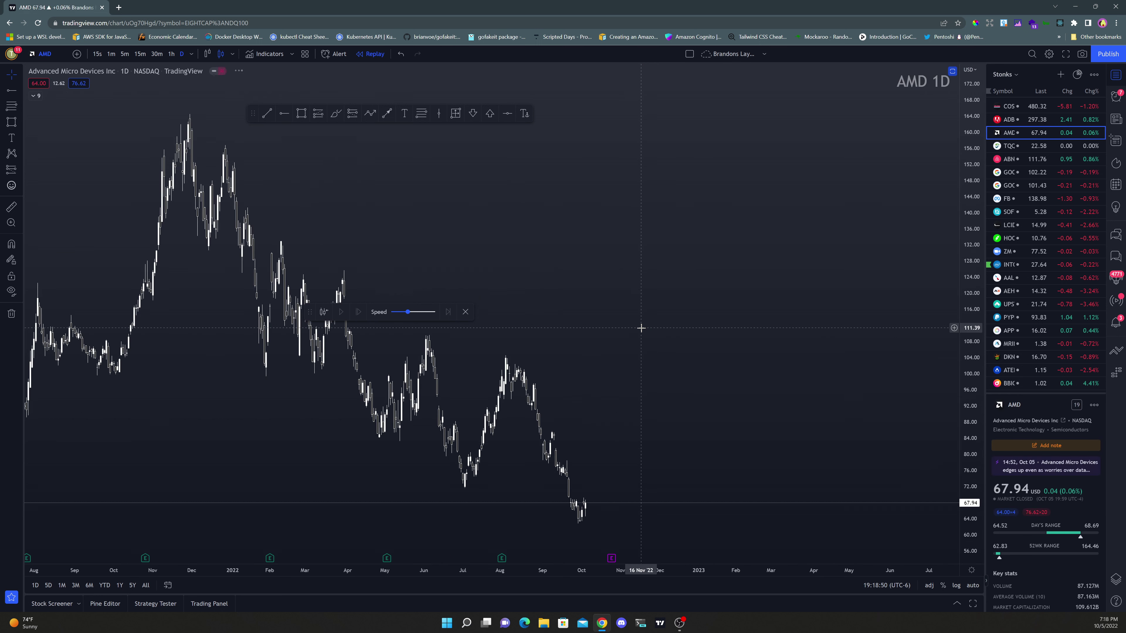
# - Go to TQQQ, close the replay controls, and move the floating drawing toolbar off the price action
pyautogui.press('space')
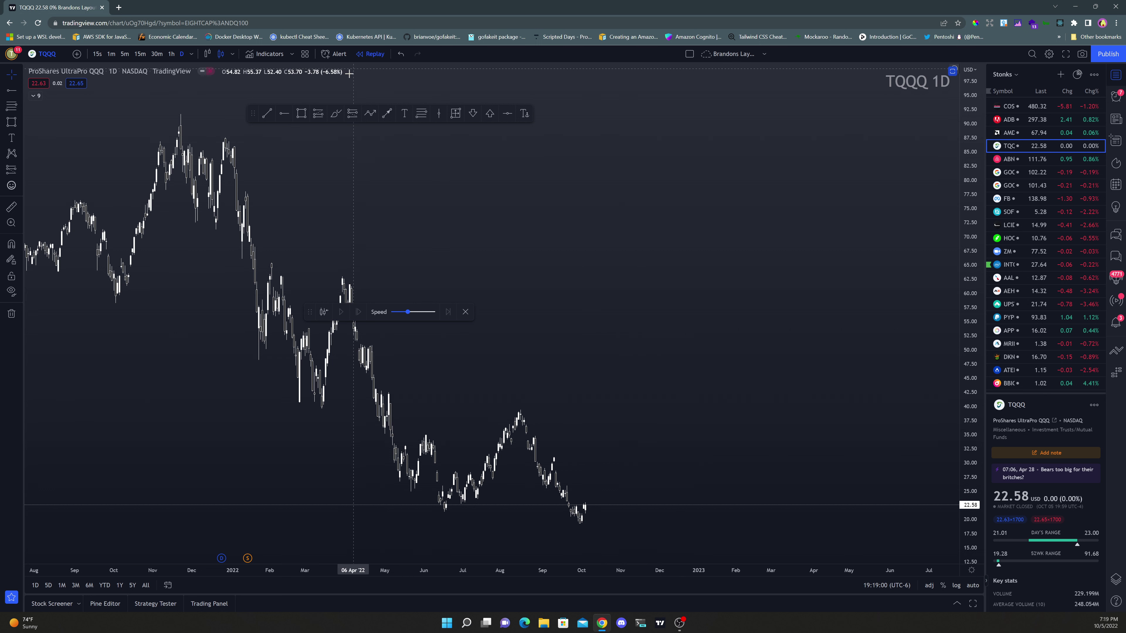
pyautogui.click(466, 313)
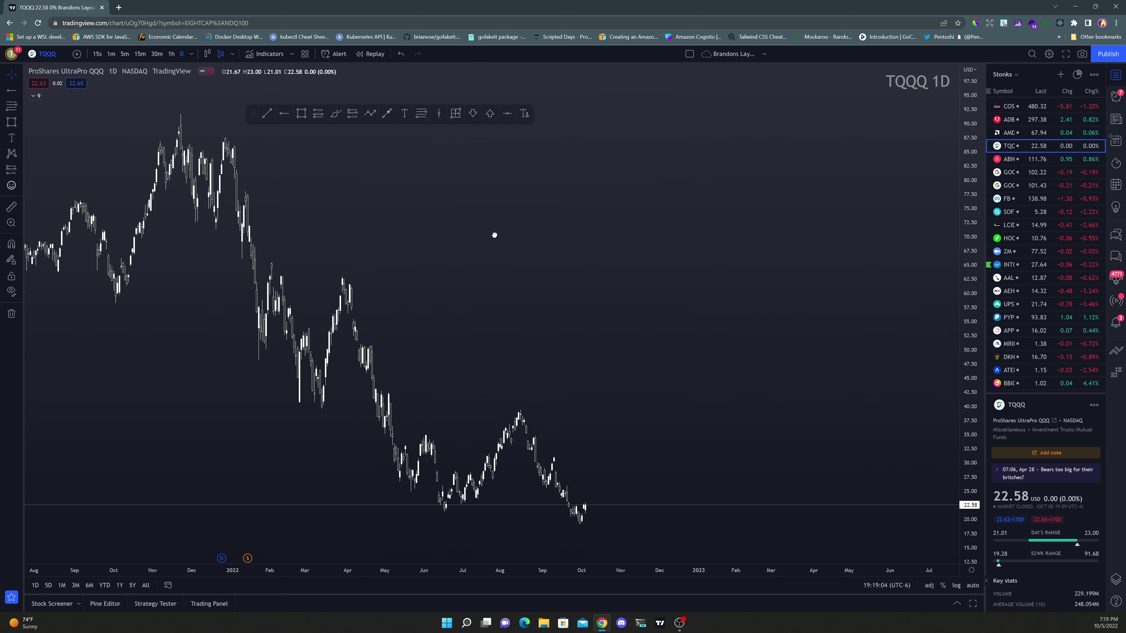
pyautogui.moveTo(494, 236)
pyautogui.mouseDown()
pyautogui.moveTo(686, 422)
pyautogui.moveTo(748, 396)
pyautogui.mouseUp()
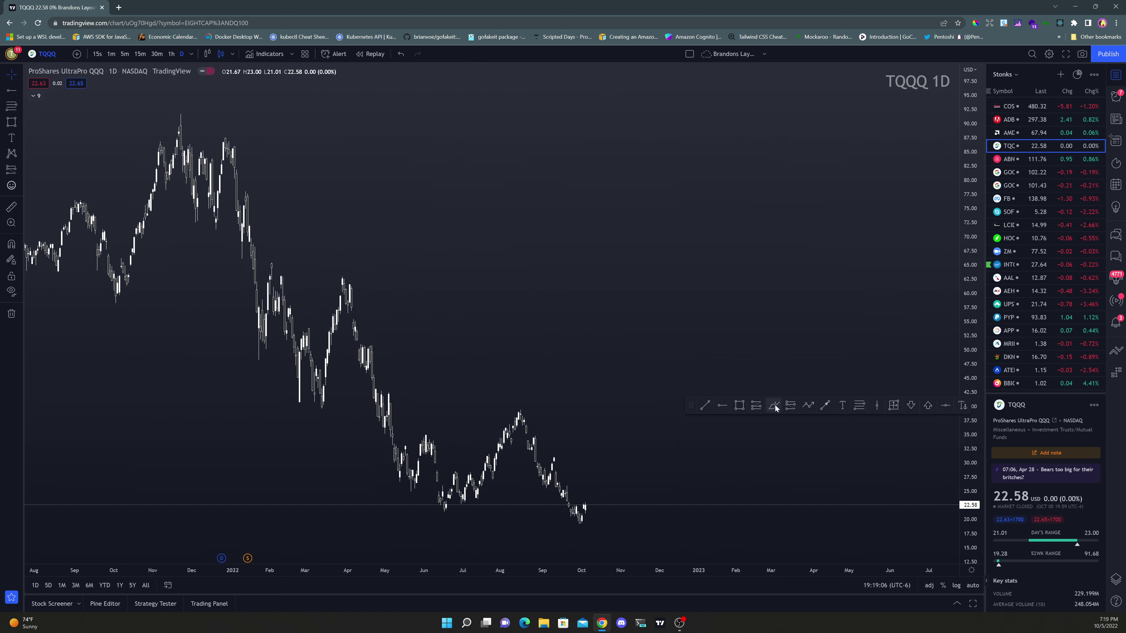
# - Sketch a brush stroke at the latest candles, undo it, and move on to ABNB
pyautogui.moveTo(578, 511); pyautogui.dragTo(585, 508)
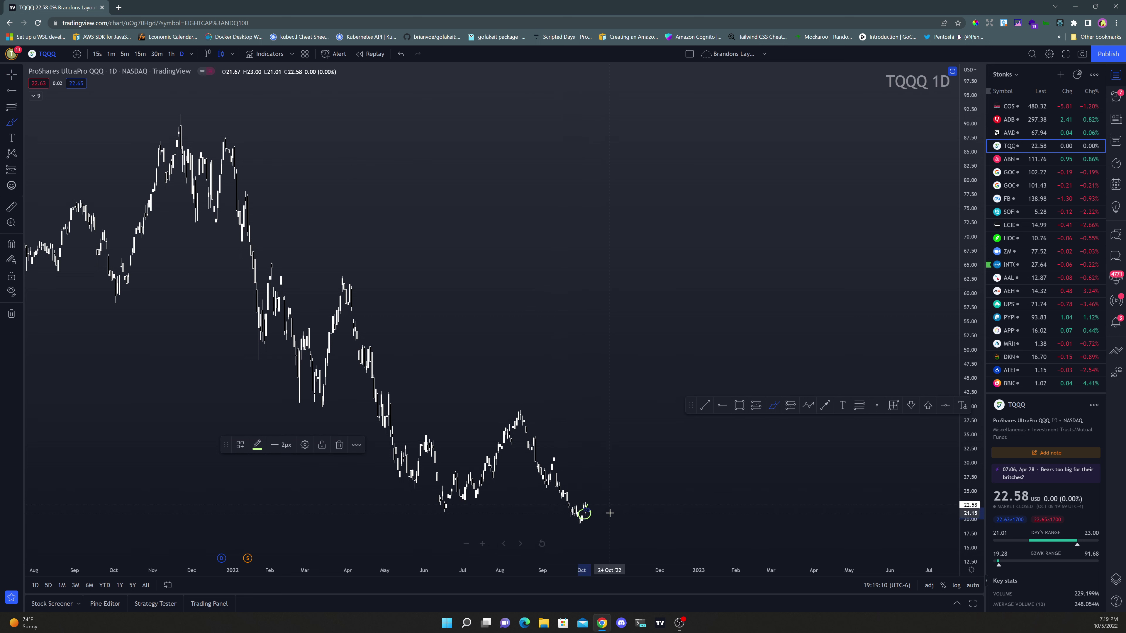
pyautogui.hotkey('ctrl', 'z')
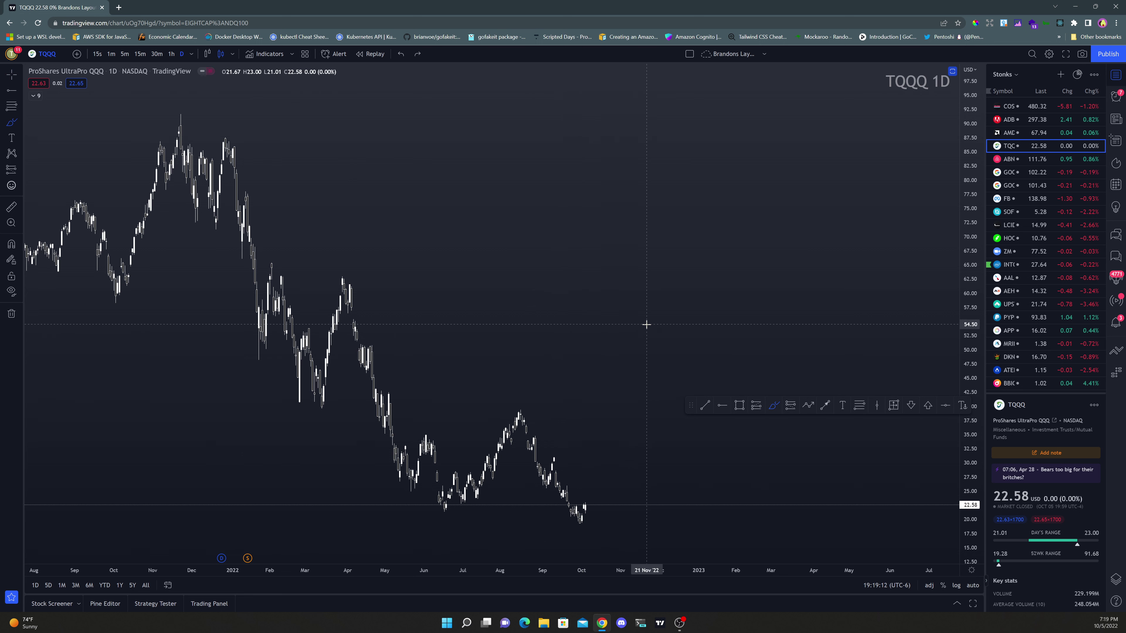
pyautogui.press('Down')
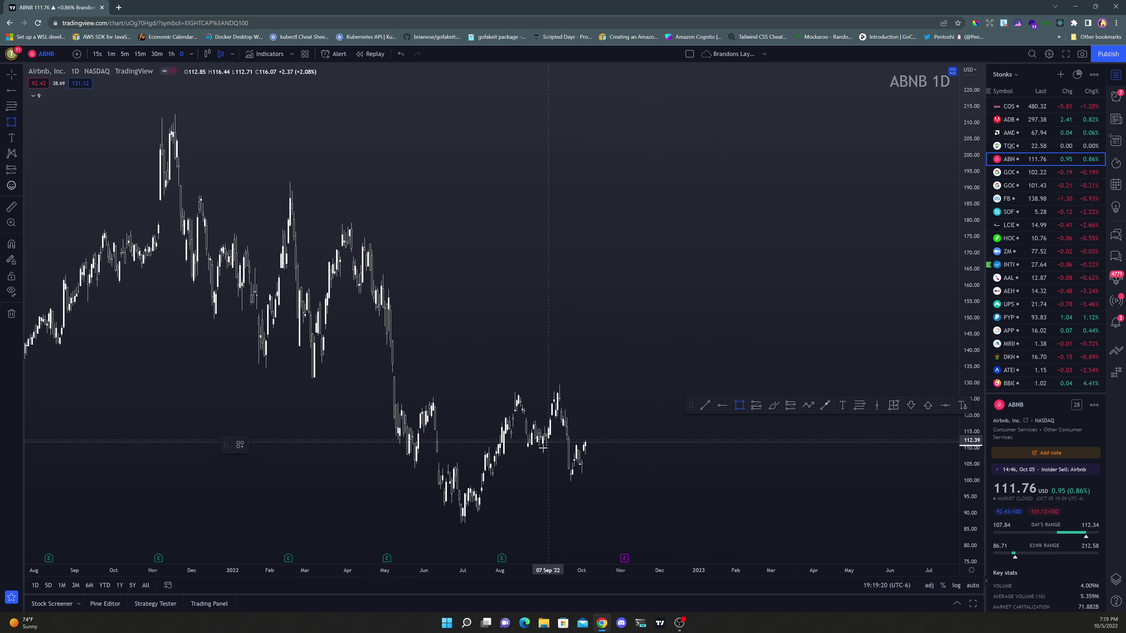
# - Box the September spike with a rectangle, tighten it to about 120–130, and stretch it from mid-September to May 2023
pyautogui.moveTo(542, 451); pyautogui.dragTo(568, 381)
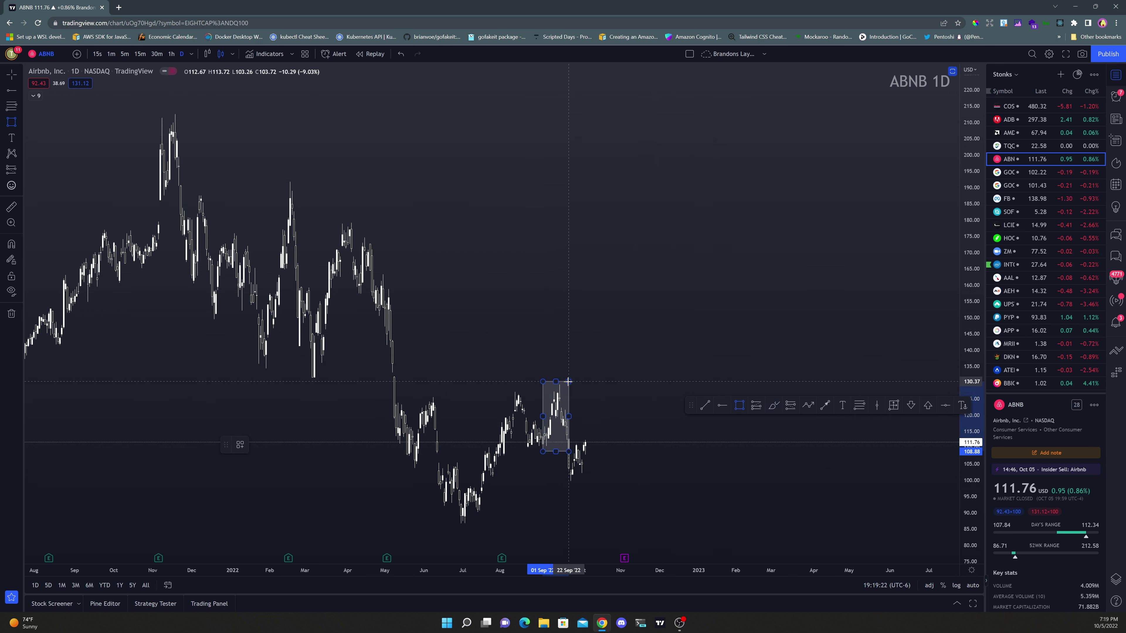
pyautogui.click(586, 405)
pyautogui.scroll(2, 585, 410)
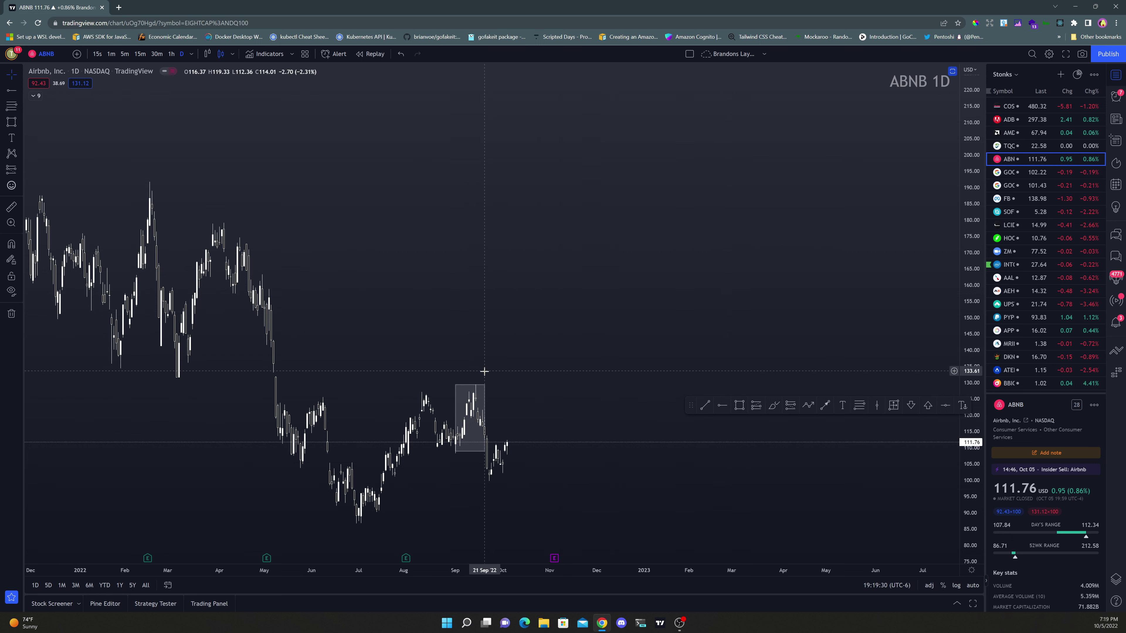
pyautogui.scroll(2, 484, 371)
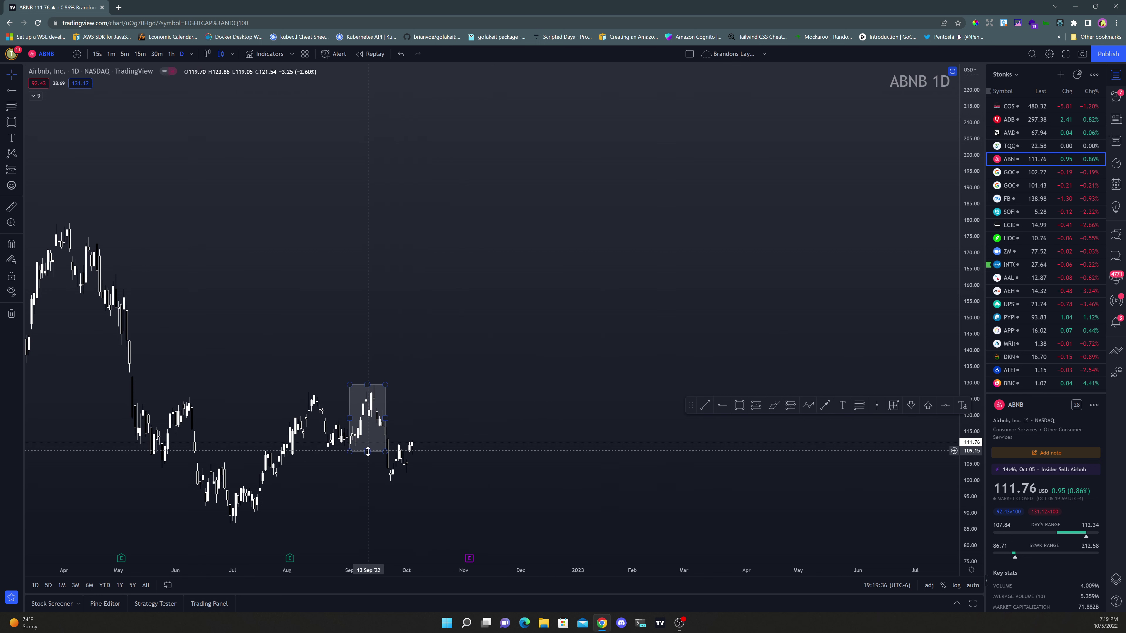
pyautogui.moveTo(386, 452); pyautogui.dragTo(382, 406)
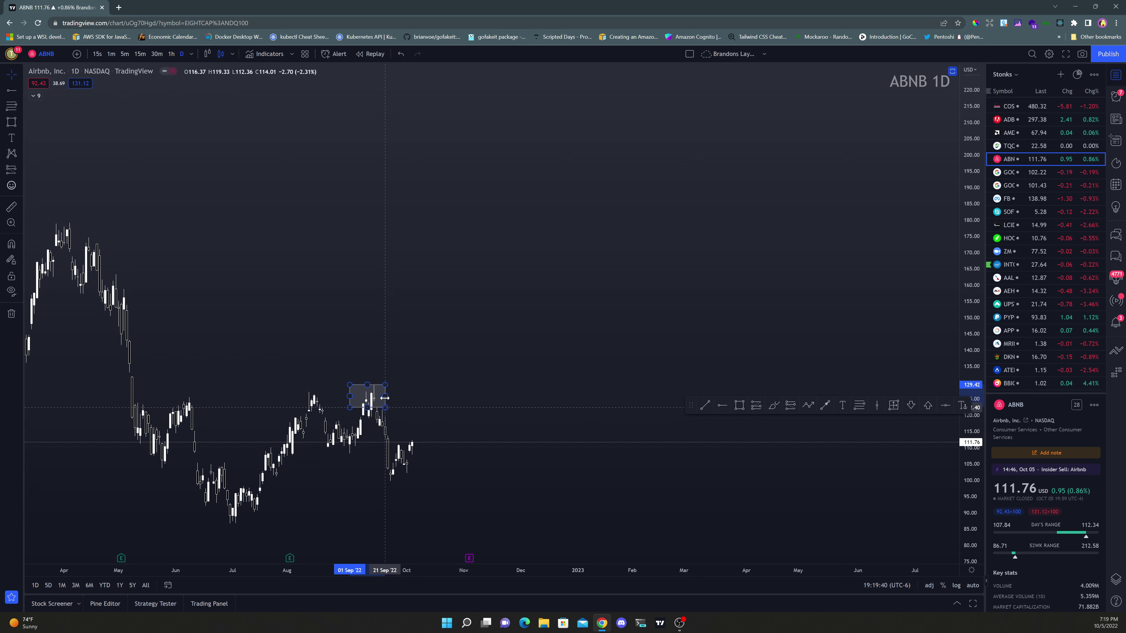
pyautogui.moveTo(385, 395); pyautogui.dragTo(811, 396)
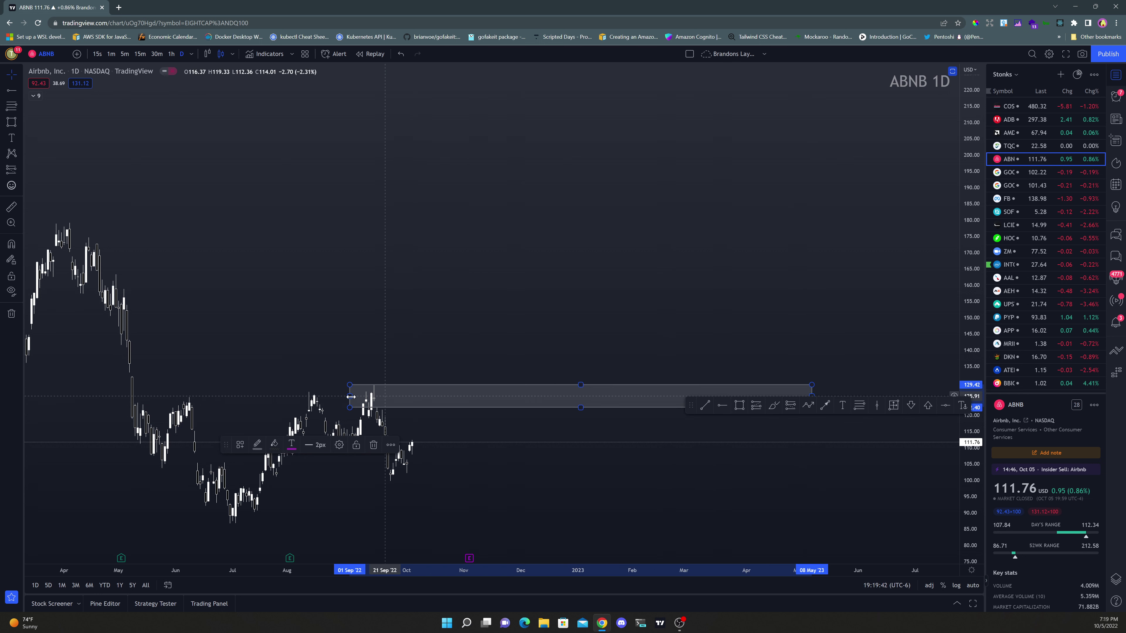
pyautogui.moveTo(356, 397); pyautogui.dragTo(373, 396)
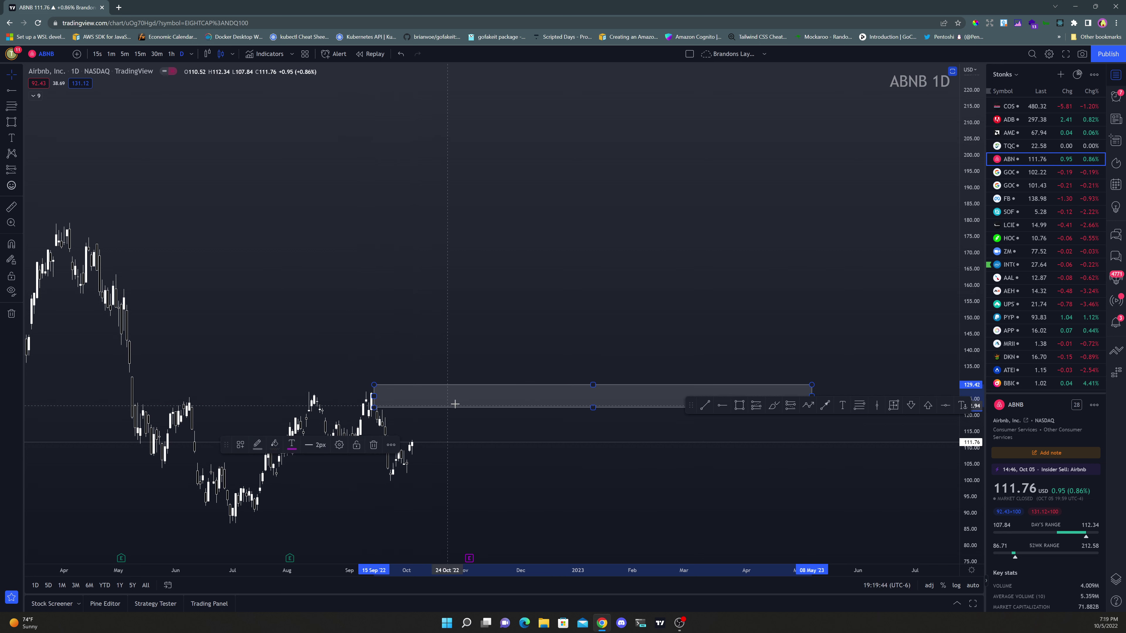
pyautogui.moveTo(463, 432); pyautogui.dragTo(530, 433)
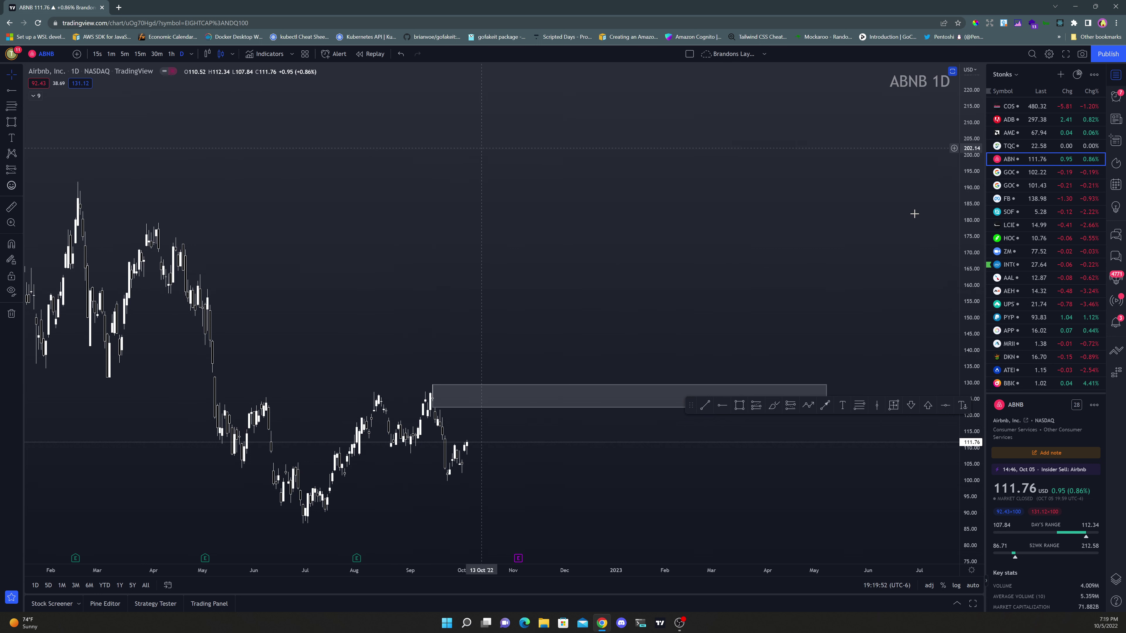
# - Open GOOG, zoom the time axis, then step through GOOGL, META and SOFI to LCID
pyautogui.click(1038, 174)
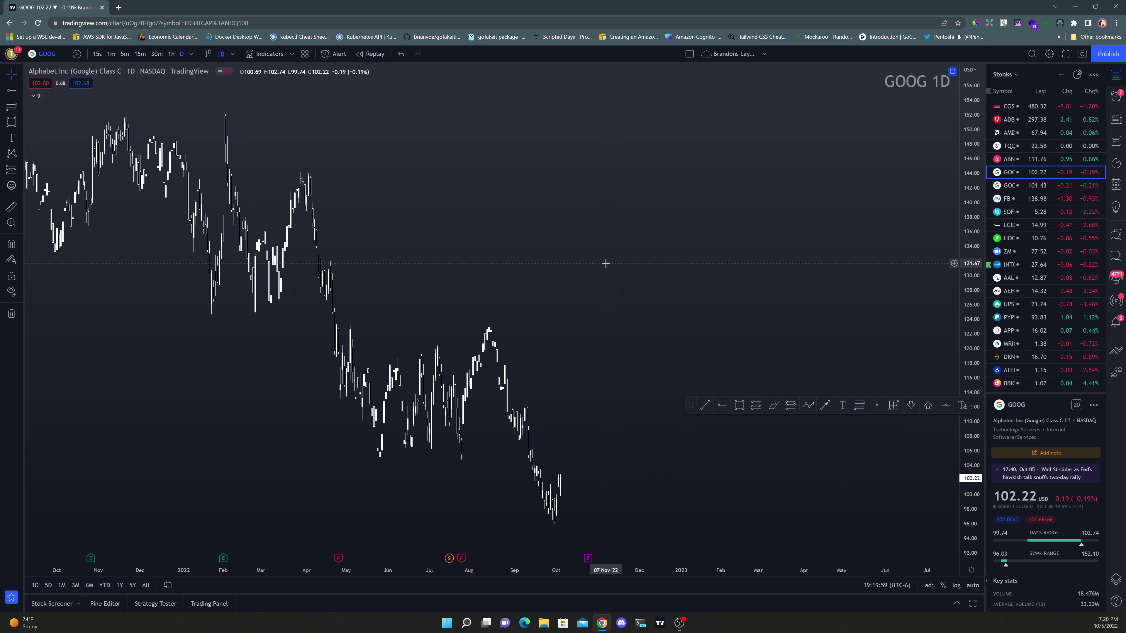
pyautogui.scroll(3, 634, 259)
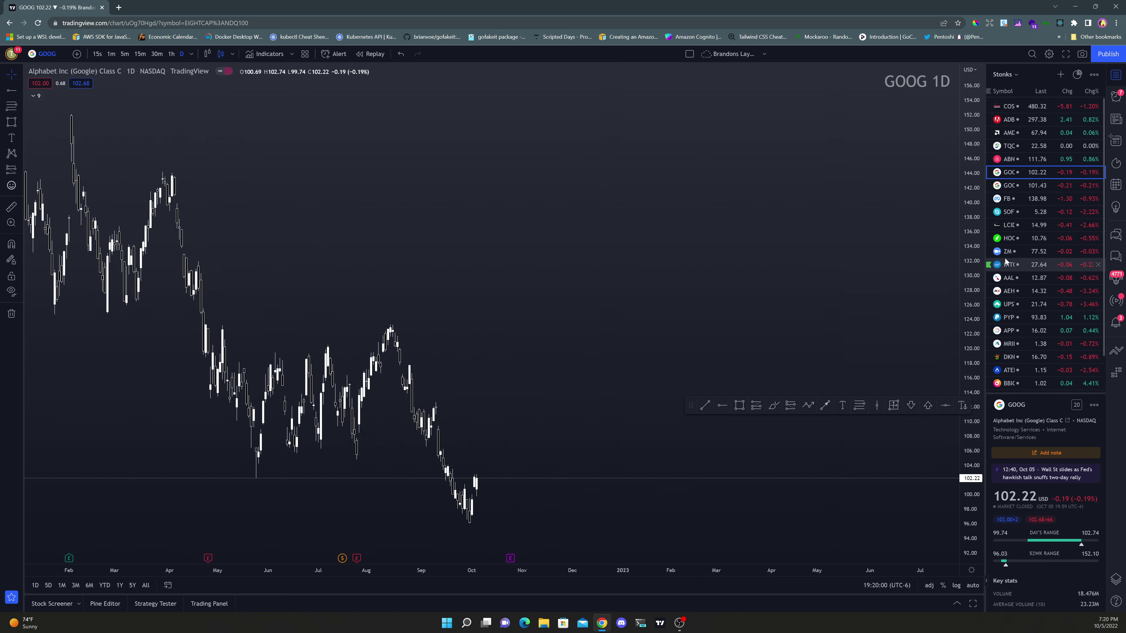
pyautogui.press('Down')
pyautogui.press('Down')
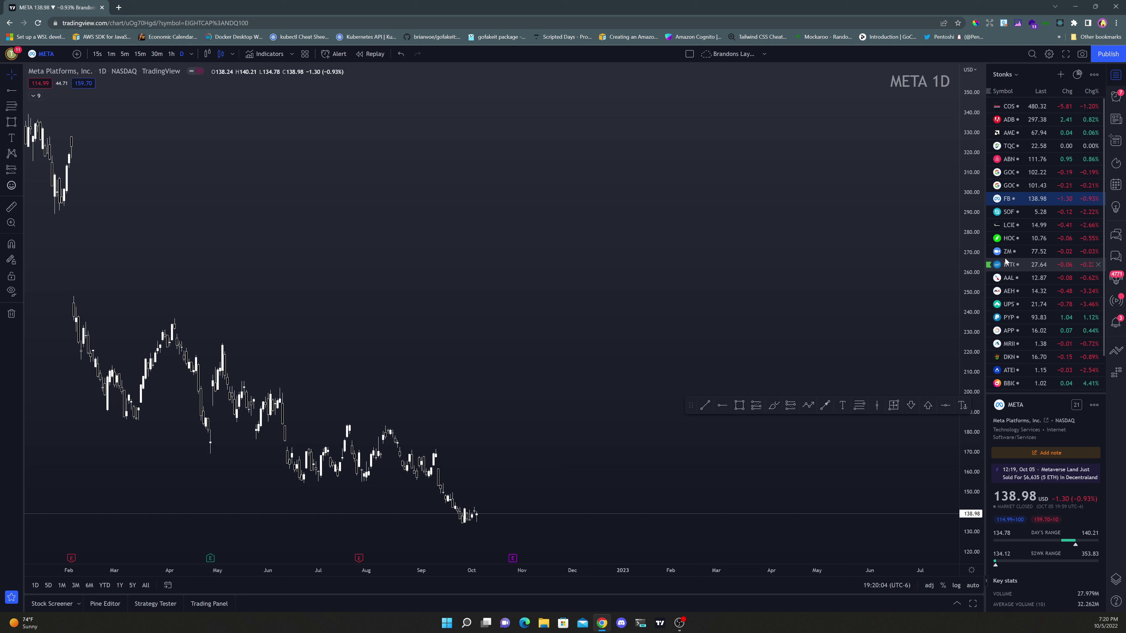
pyautogui.press('Down')
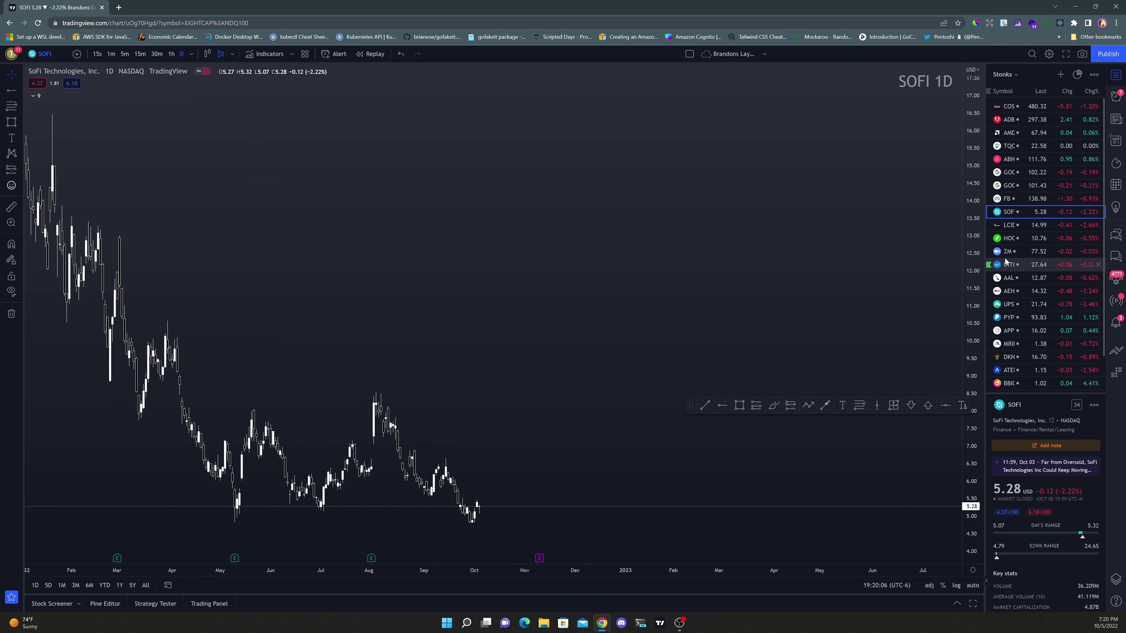
pyautogui.press('Down')
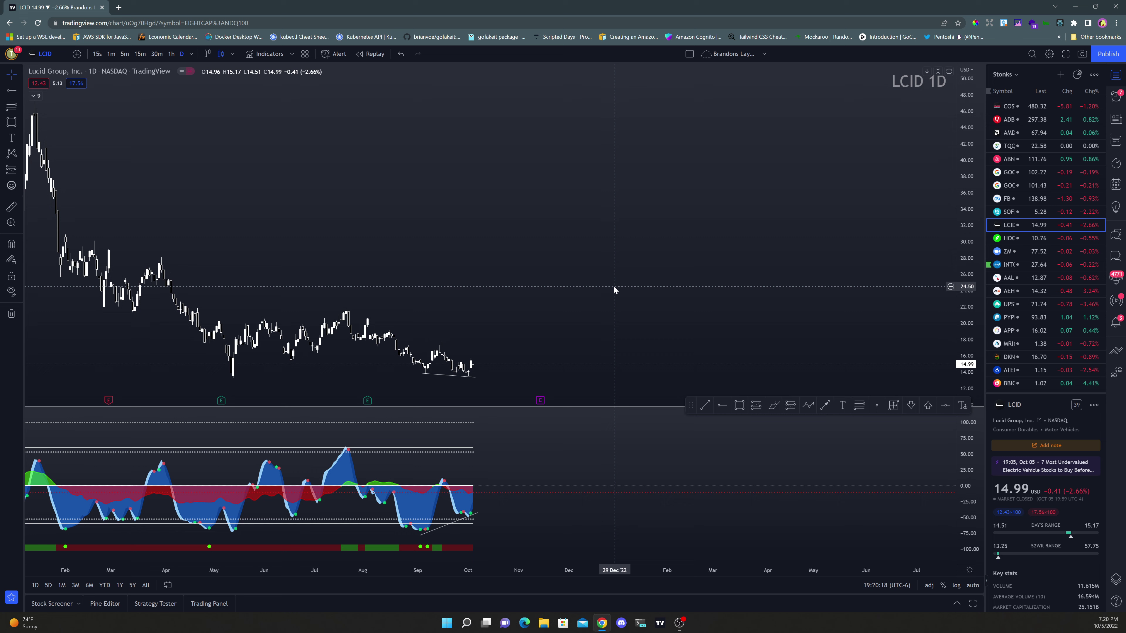
# - Step from LCID to HOOD and back, then on through HOOD, ZM and INTC to AAL
pyautogui.press('Down')
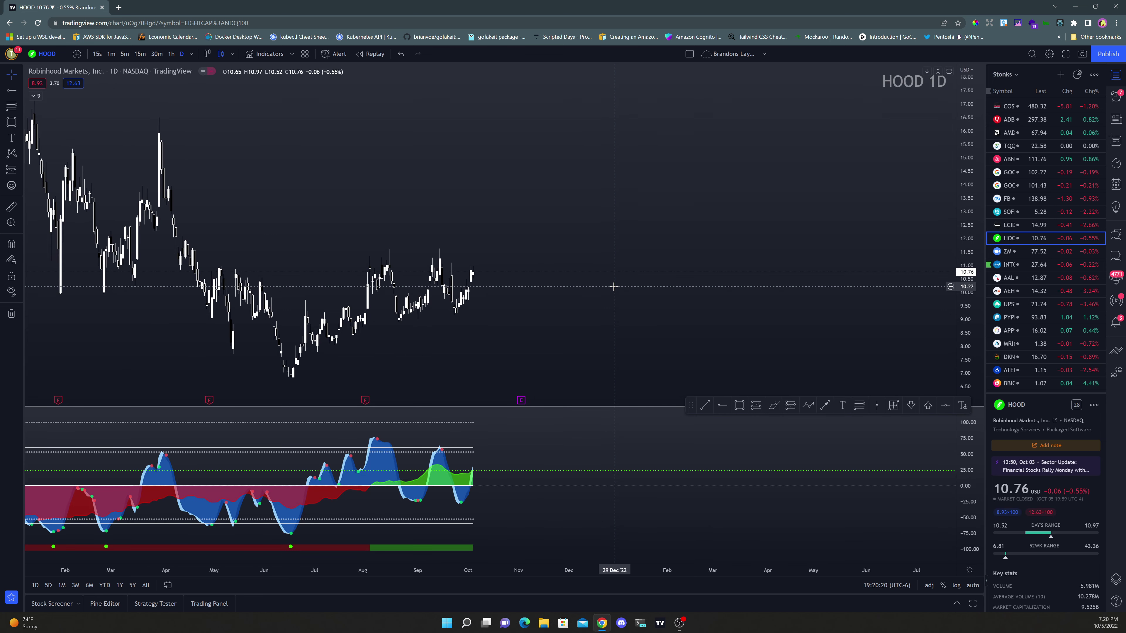
pyautogui.press('Up')
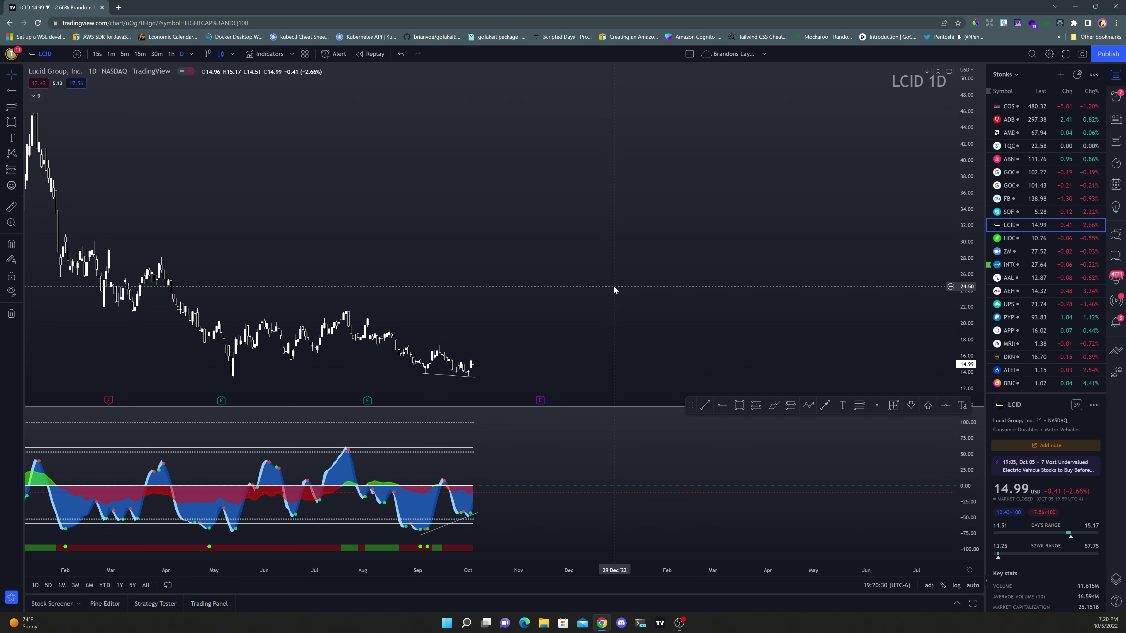
pyautogui.press('Down')
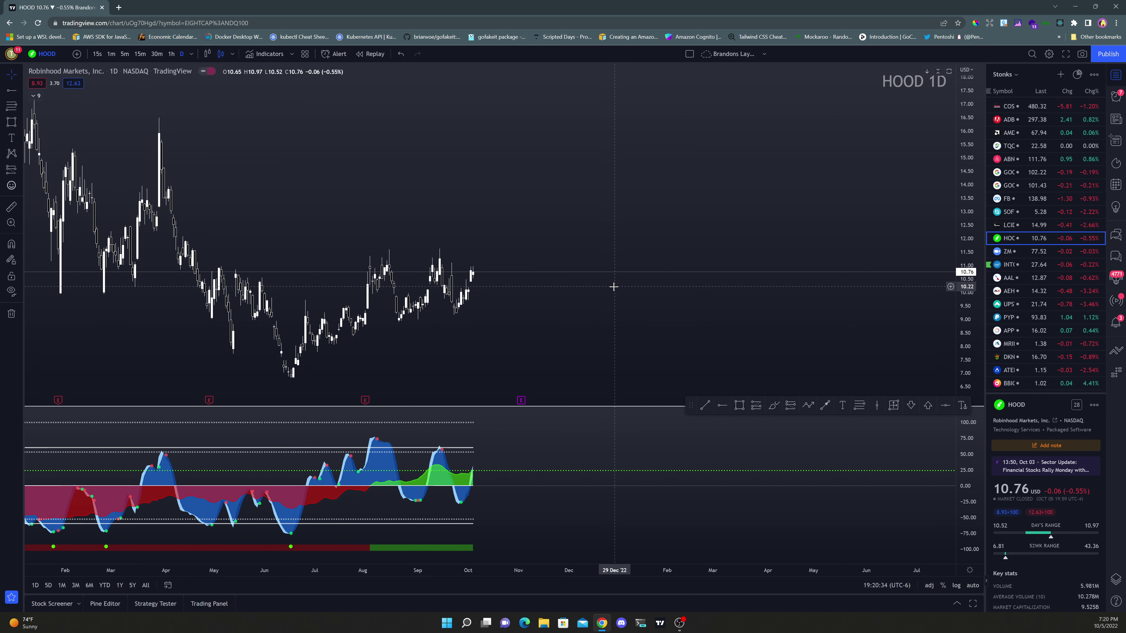
pyautogui.press('Down')
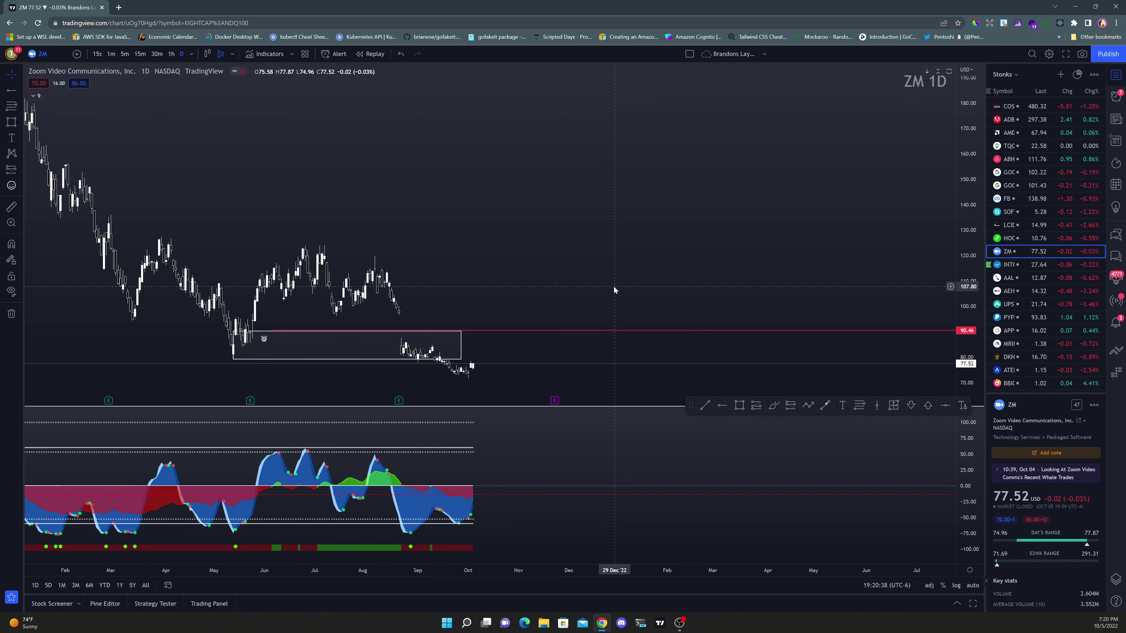
pyautogui.press('Down')
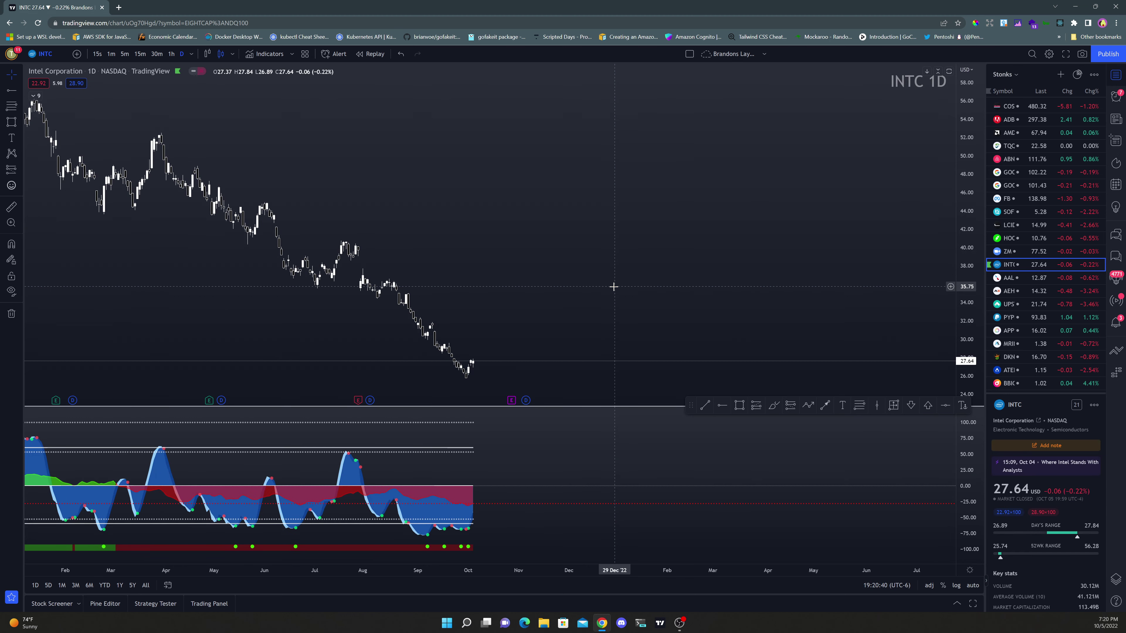
pyautogui.press('Down')
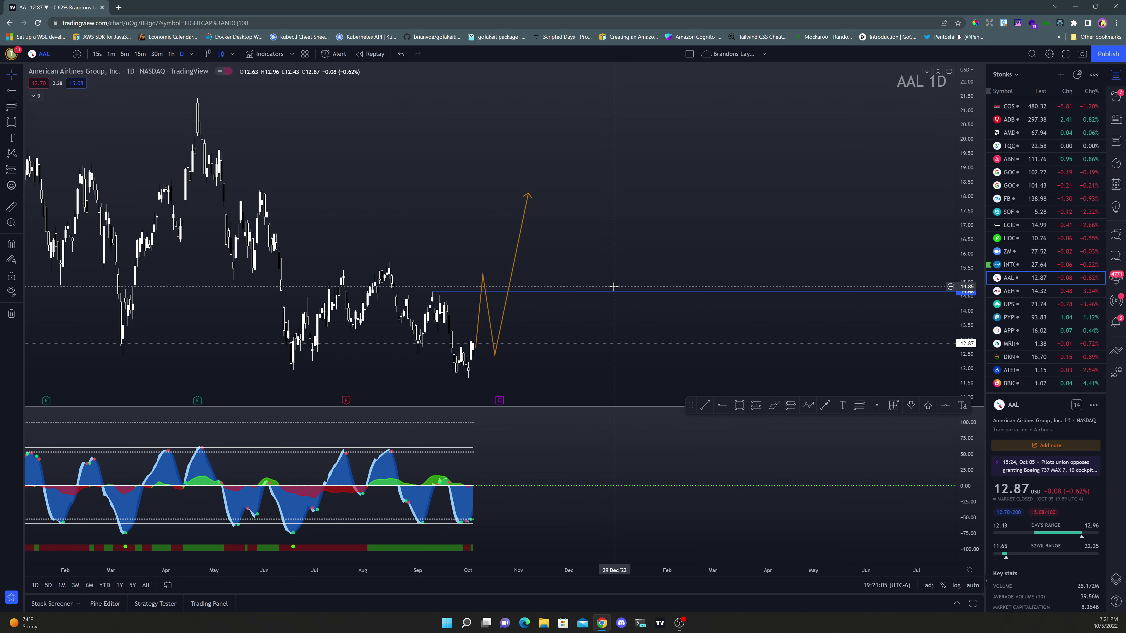
# - Open AEHR and squeeze the price scale so its whole price history fits
pyautogui.press('Down')
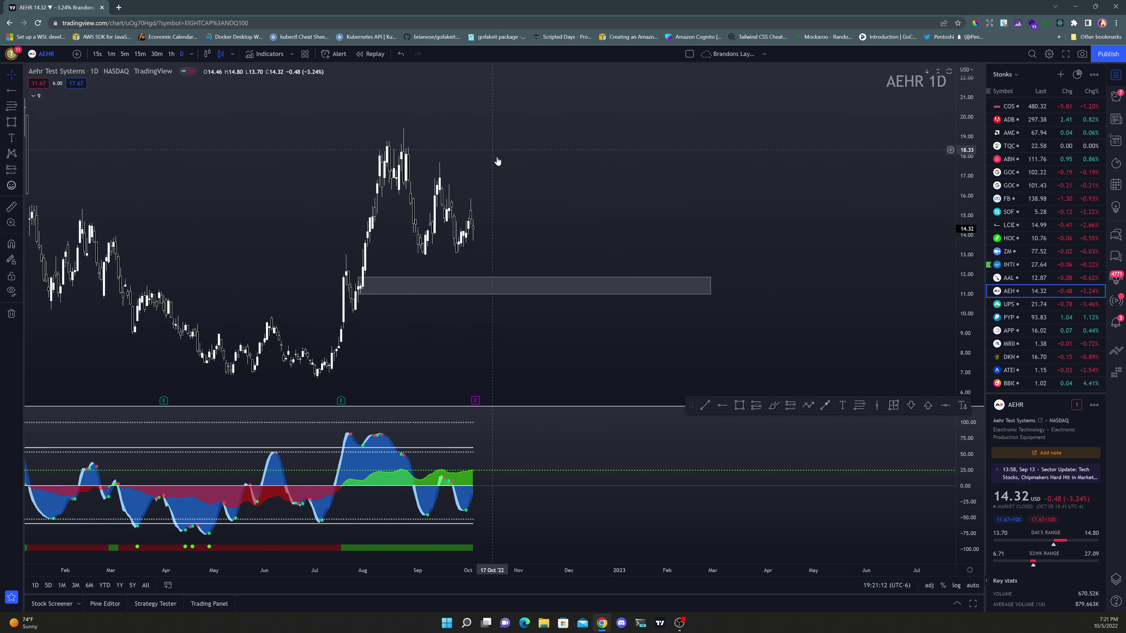
pyautogui.scroll(-2, 513, 186)
pyautogui.scroll(3, 530, 204)
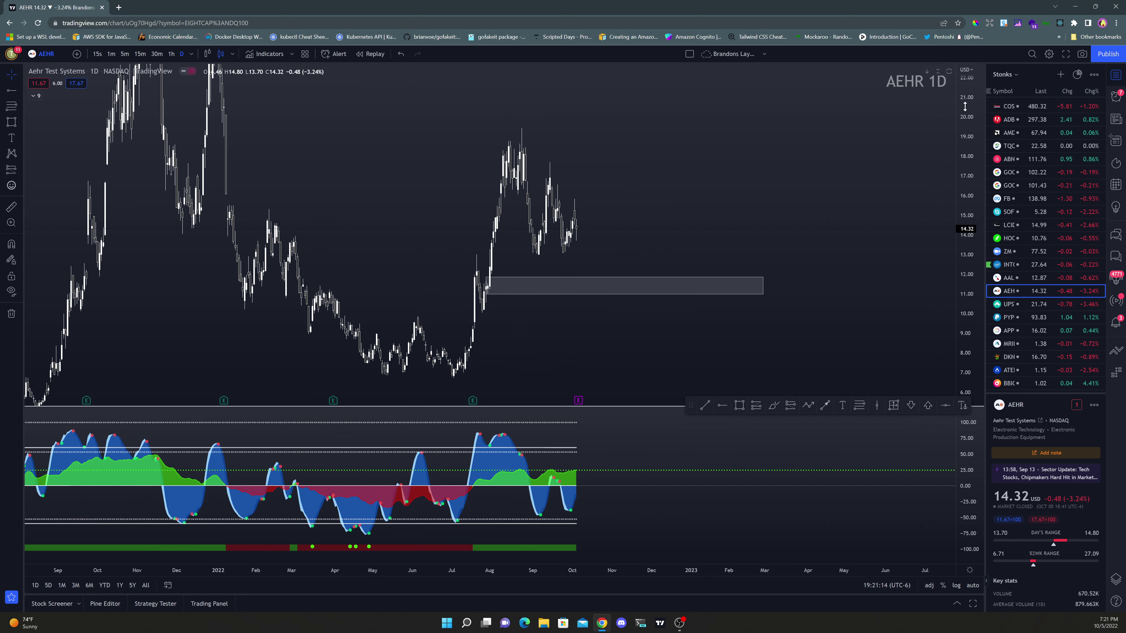
pyautogui.moveTo(968, 137); pyautogui.dragTo(910, 239)
pyautogui.scroll(-3, 810, 199)
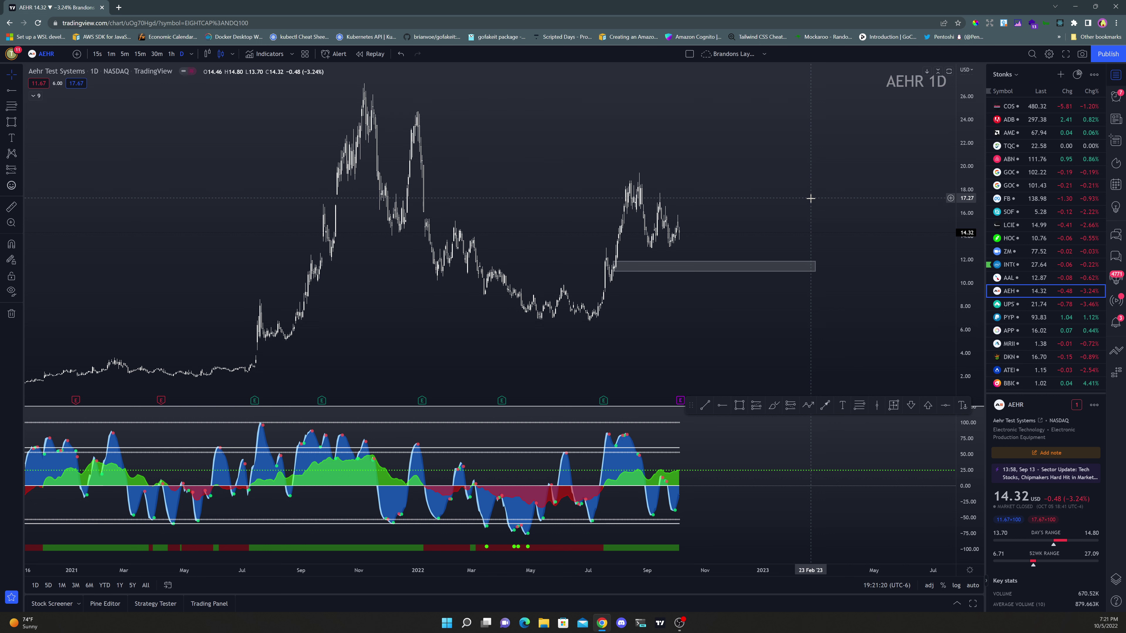
# - Continue through PYPL and the following watchlist charts, wrapping around to AMZN
pyautogui.press('Down')
pyautogui.press('Down')
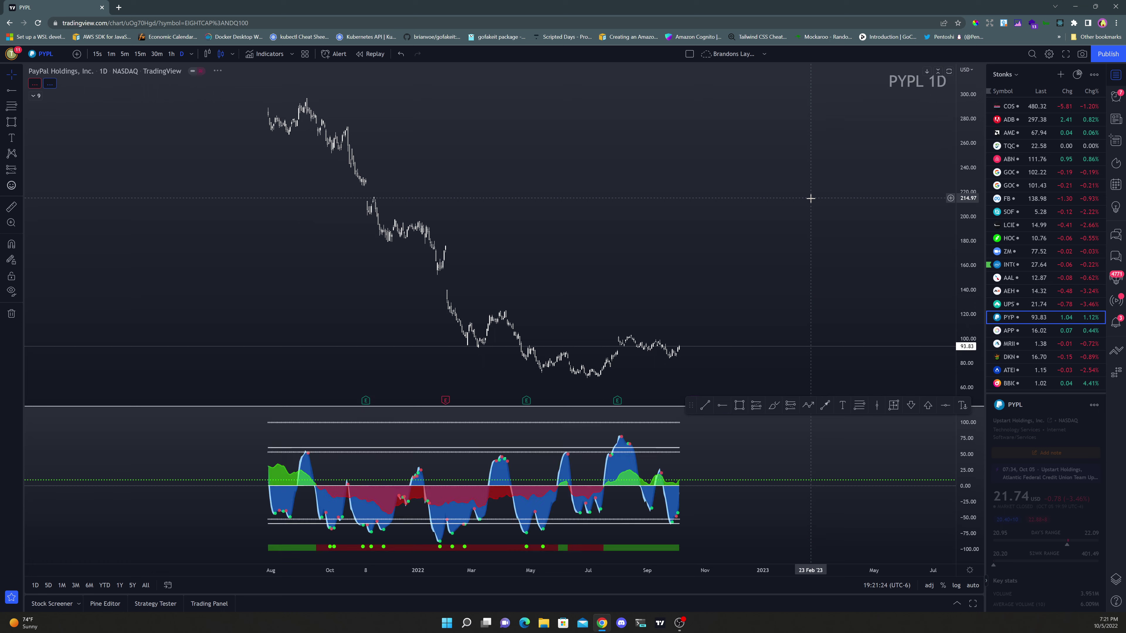
pyautogui.press('Down')
pyautogui.press('Down')
pyautogui.press('Down')
pyautogui.press('Down')
pyautogui.press('Down')
pyautogui.press('Down')
pyautogui.press('Down')
pyautogui.press('Down')
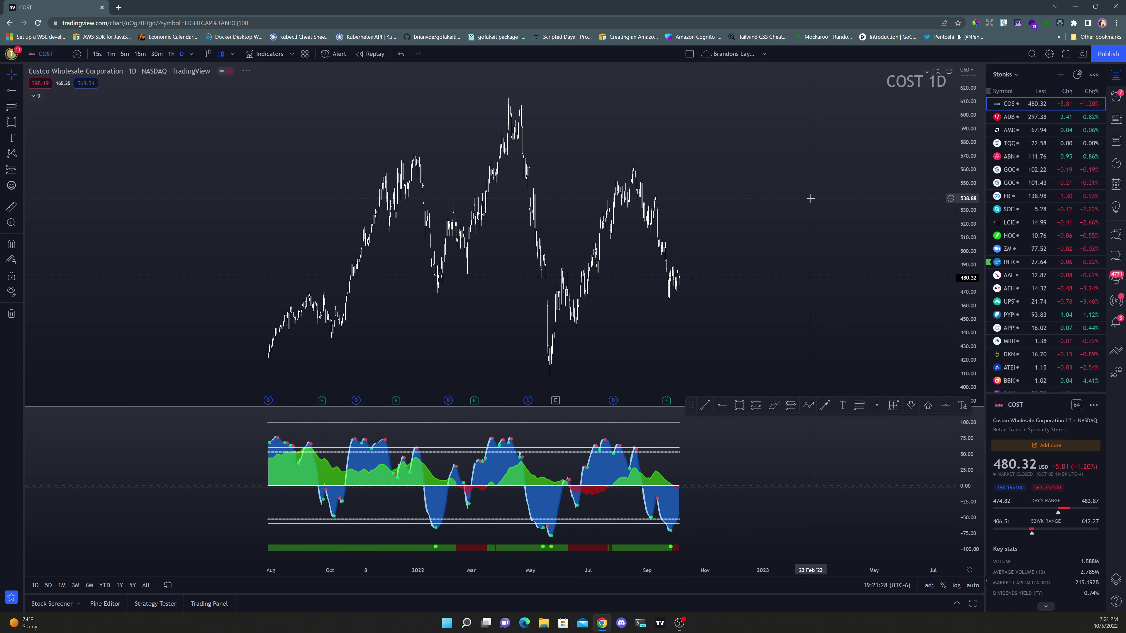
pyautogui.press('Up')
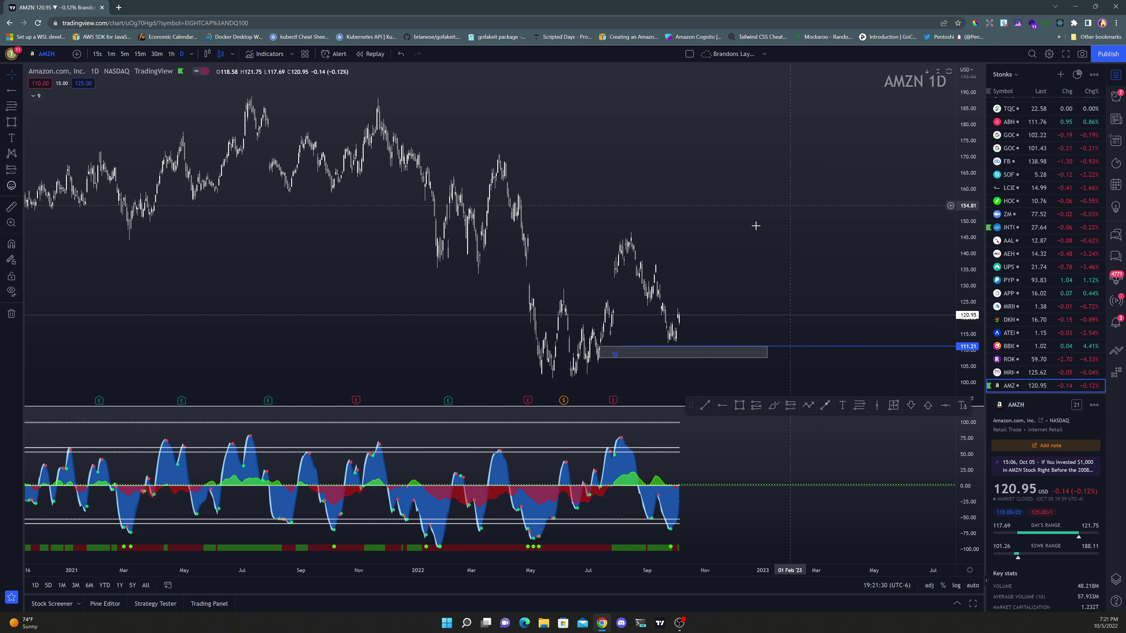
pyautogui.scroll(5, 754, 229)
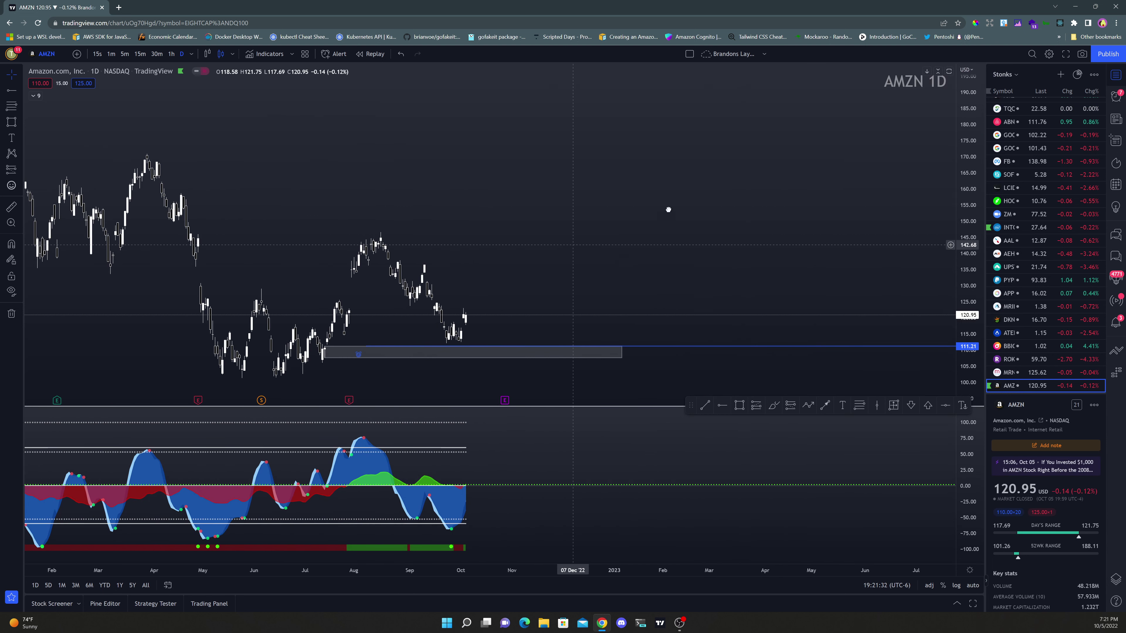
pyautogui.scroll(3, 668, 209)
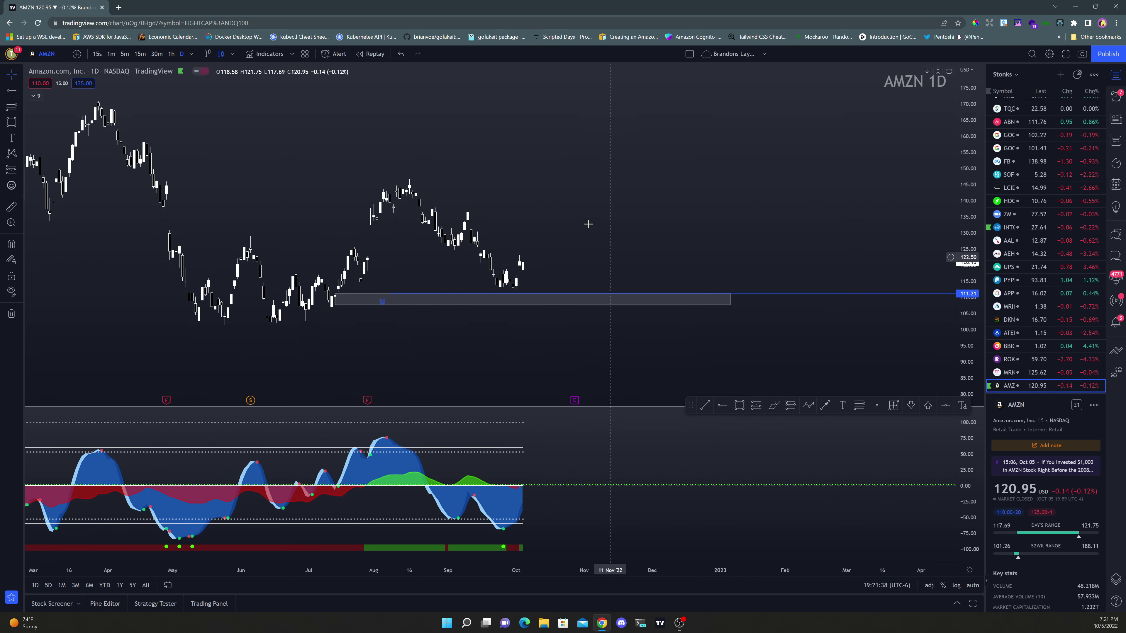
pyautogui.scroll(-2, 588, 214)
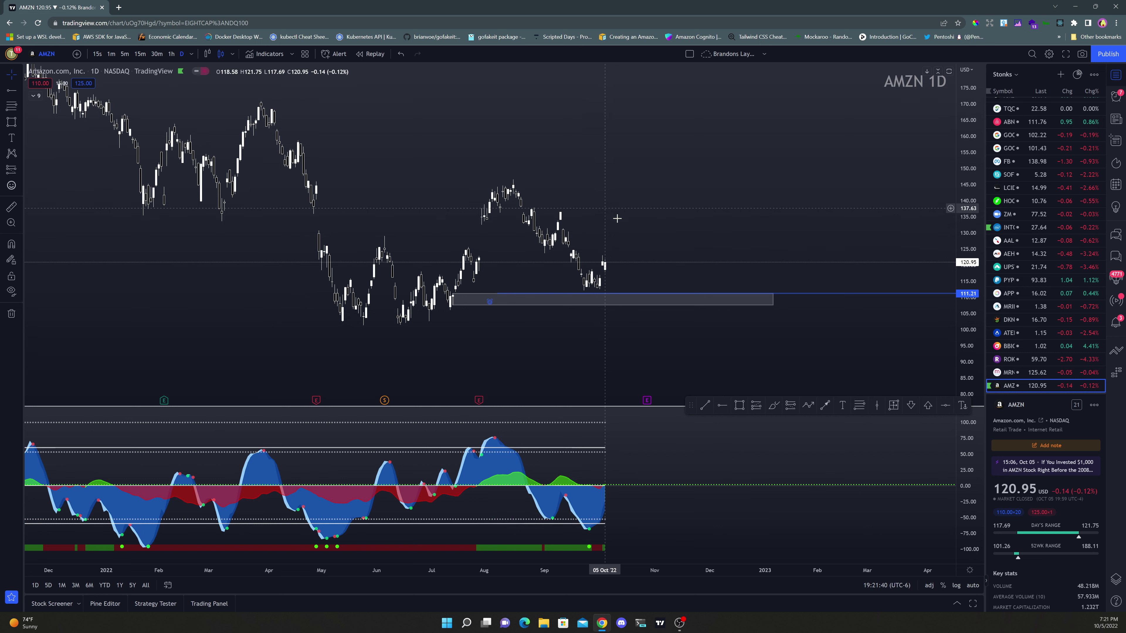
pyautogui.scroll(1, 620, 237)
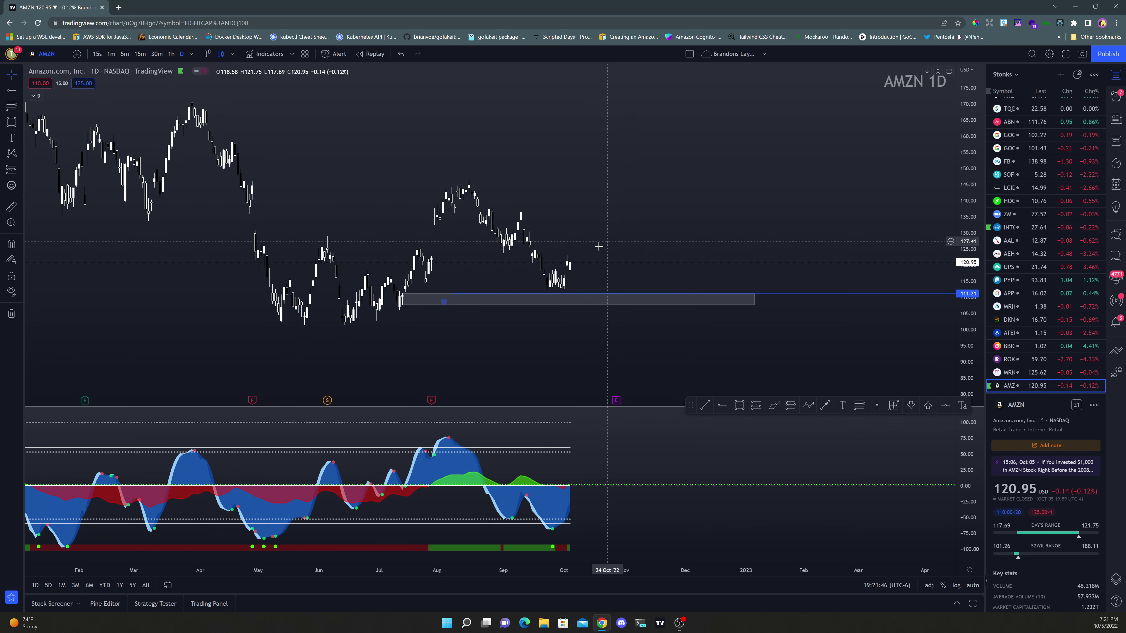
pyautogui.scroll(-1, 598, 245)
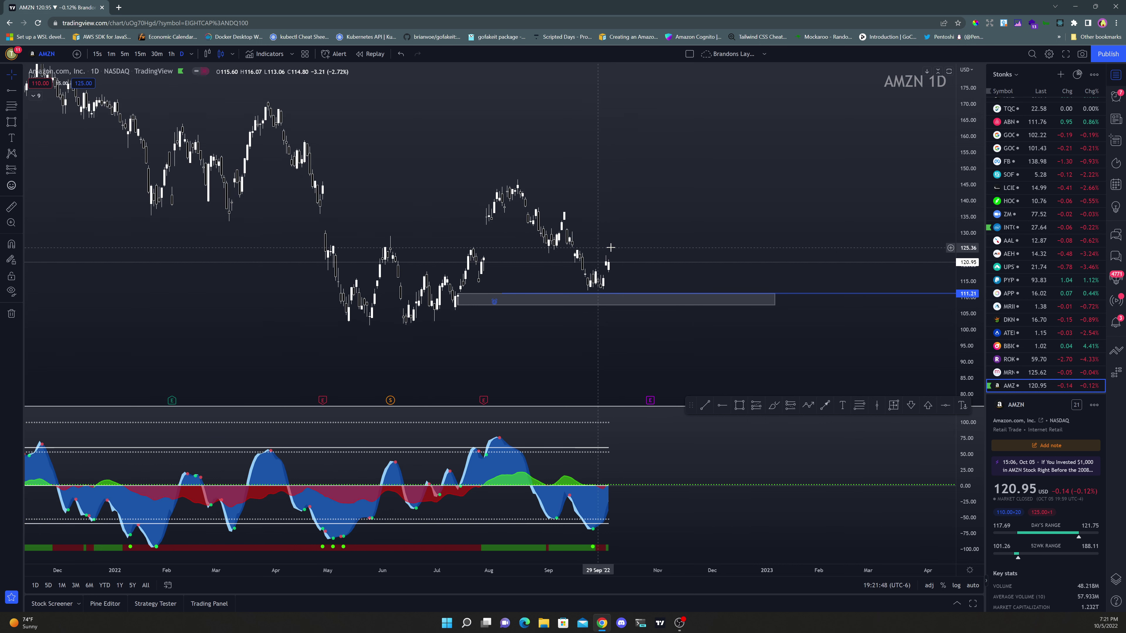
pyautogui.scroll(1, 549, 465)
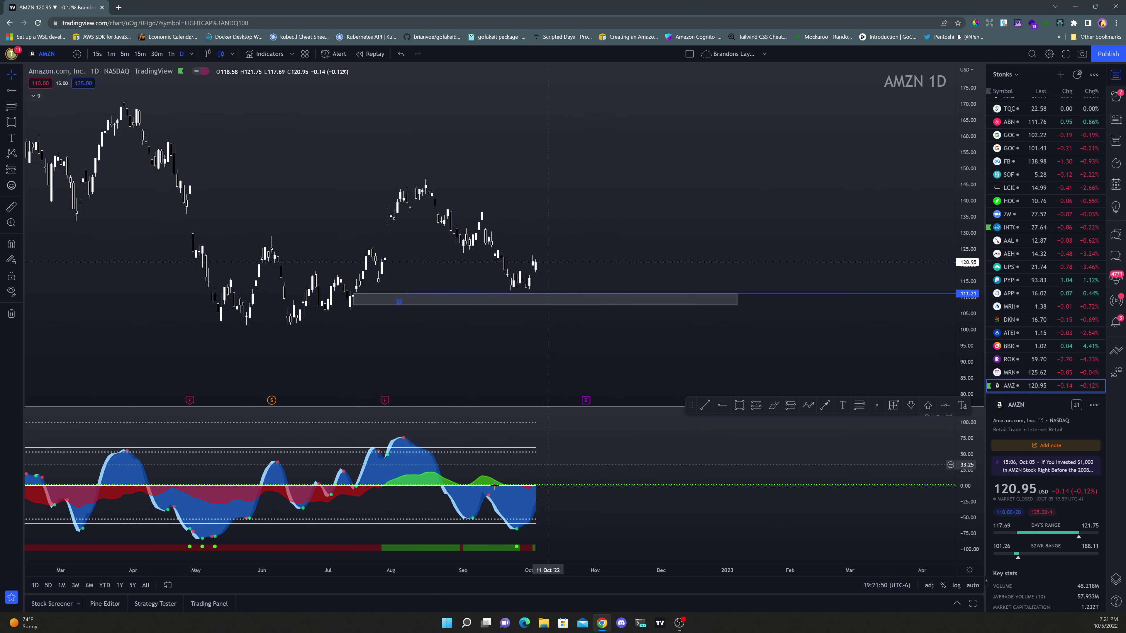
pyautogui.scroll(1, 510, 488)
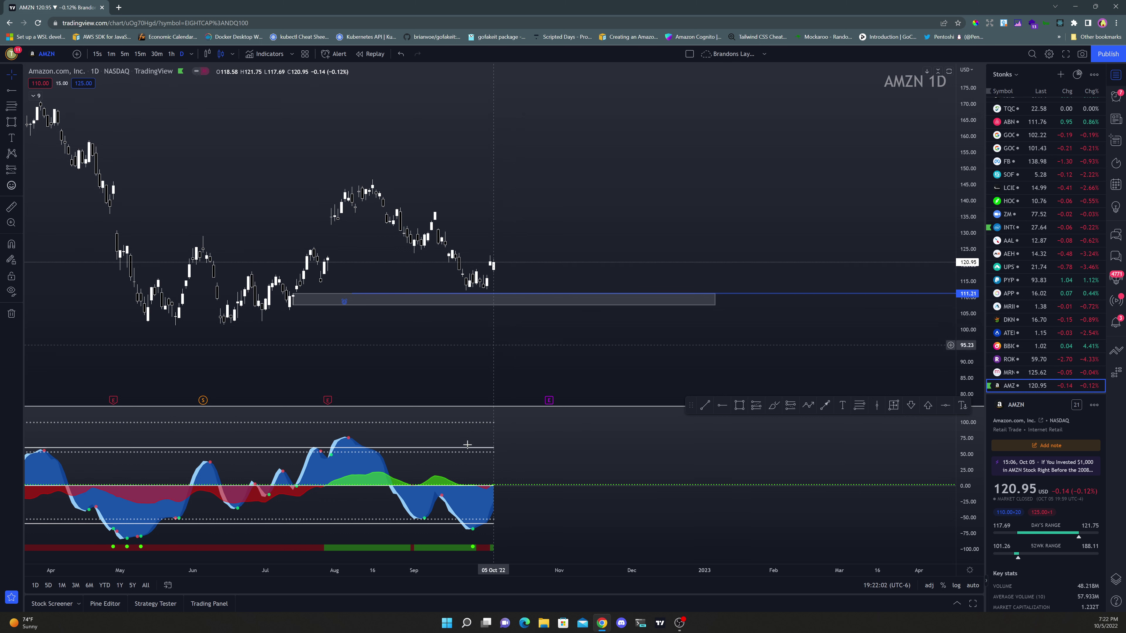
# - Draw a Path arrow from the latest candle, dipping to the gap zone then pointing upward
pyautogui.click(808, 405)
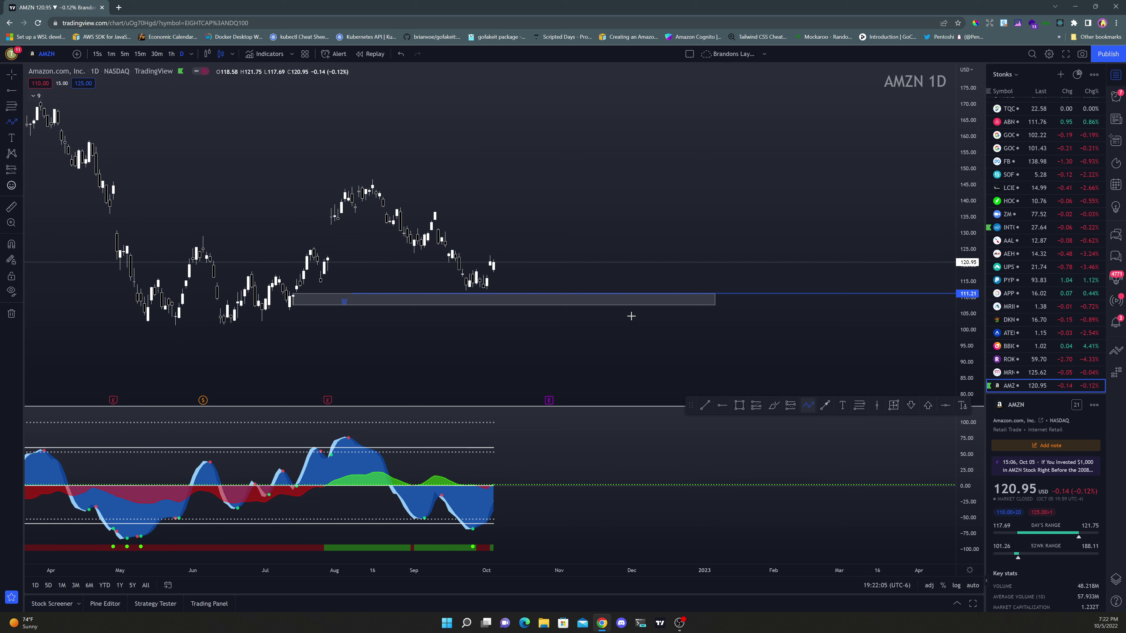
pyautogui.click(493, 270)
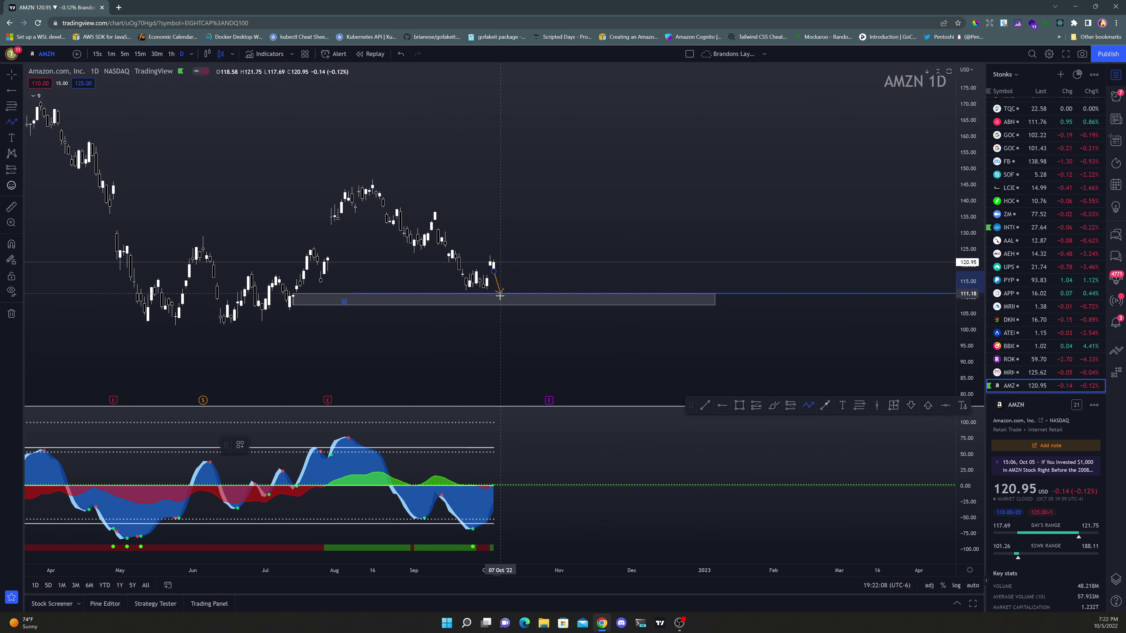
pyautogui.click(500, 295)
pyautogui.doubleClick(527, 218)
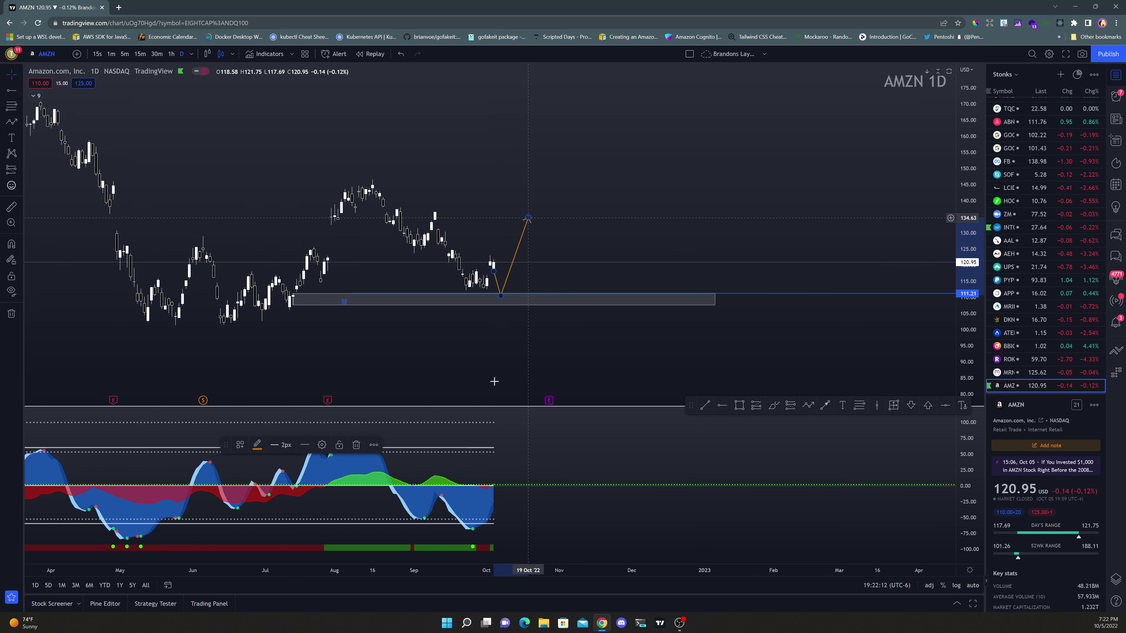
# - Draw a price trend line from the mid-September low to the early October low
pyautogui.click(705, 405)
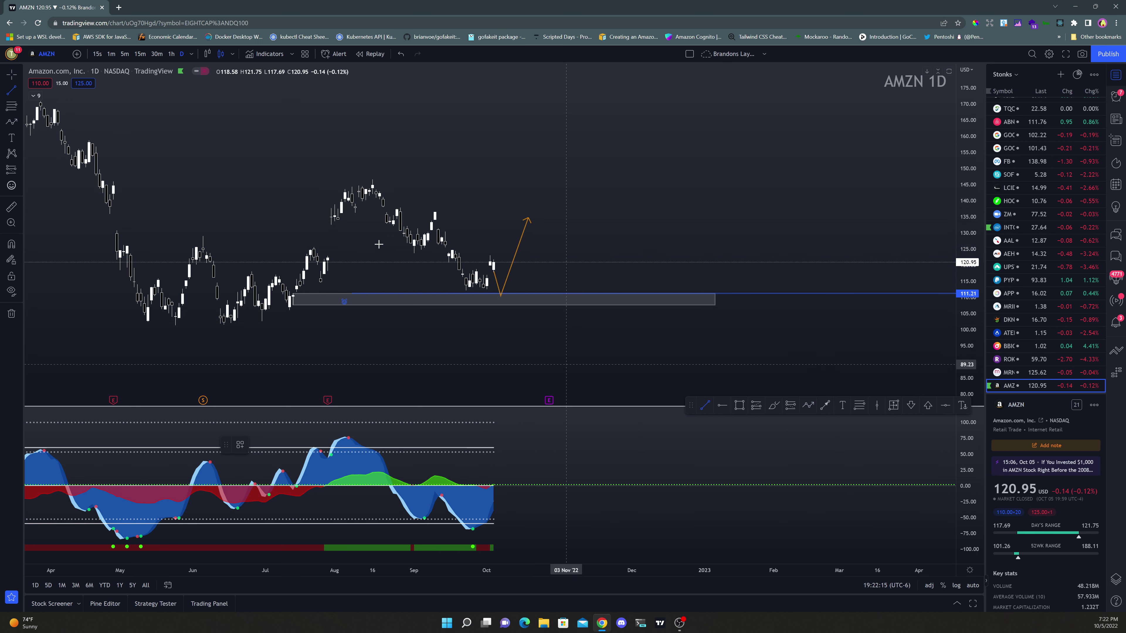
pyautogui.click(455, 287)
pyautogui.click(504, 299)
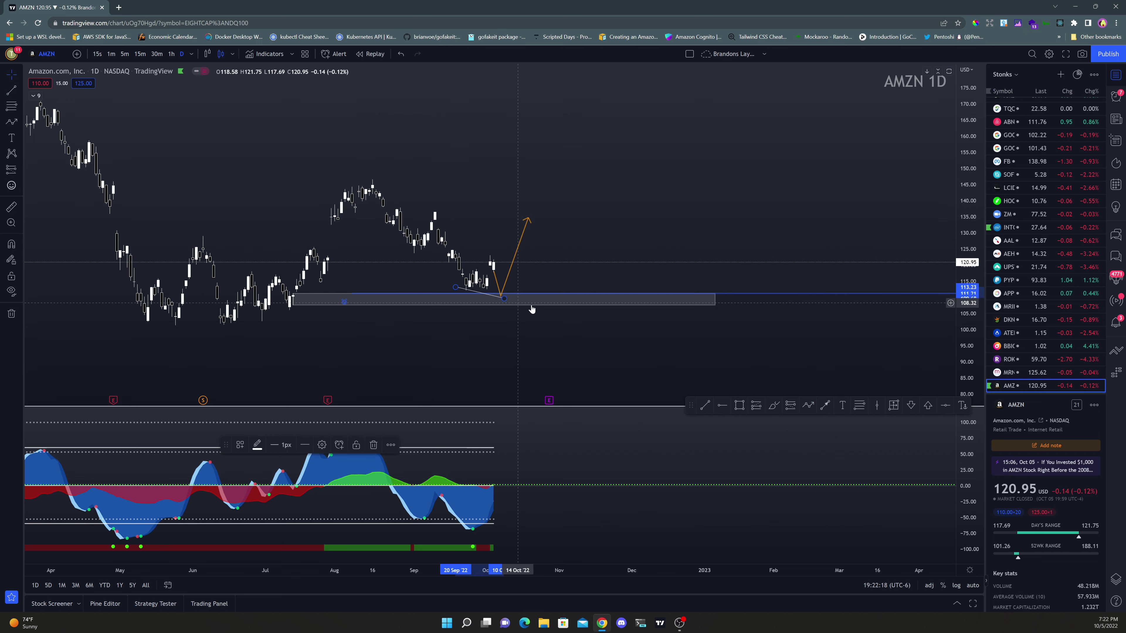
# - Add a rising oscillator trend line from its late-September trough and brush a projected curve beyond today
pyautogui.click(703, 405)
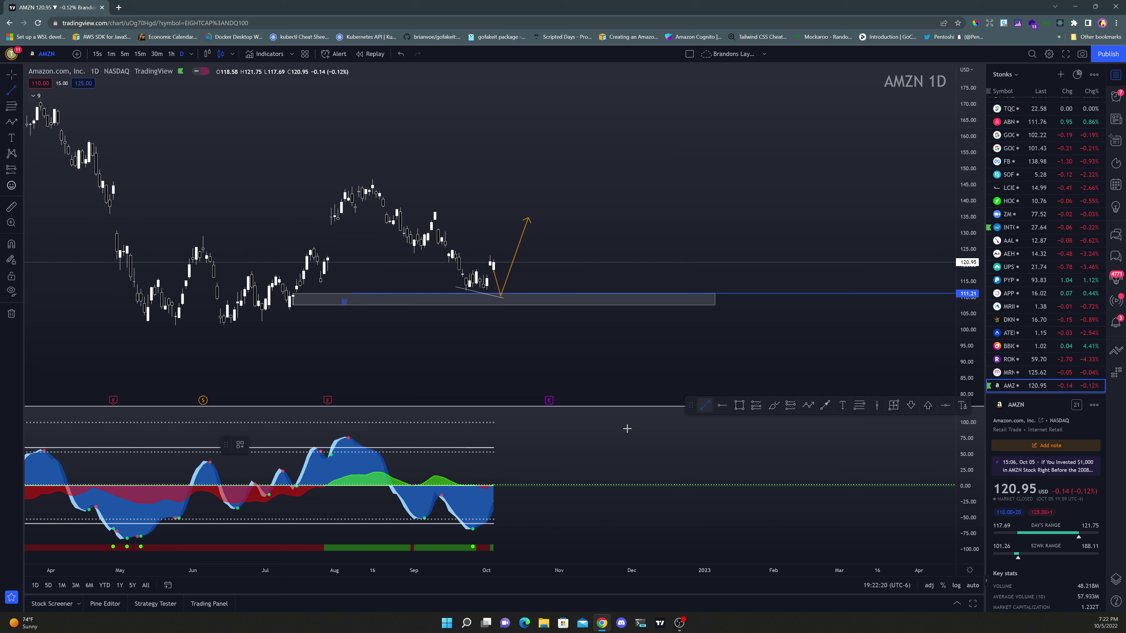
pyautogui.click(466, 534)
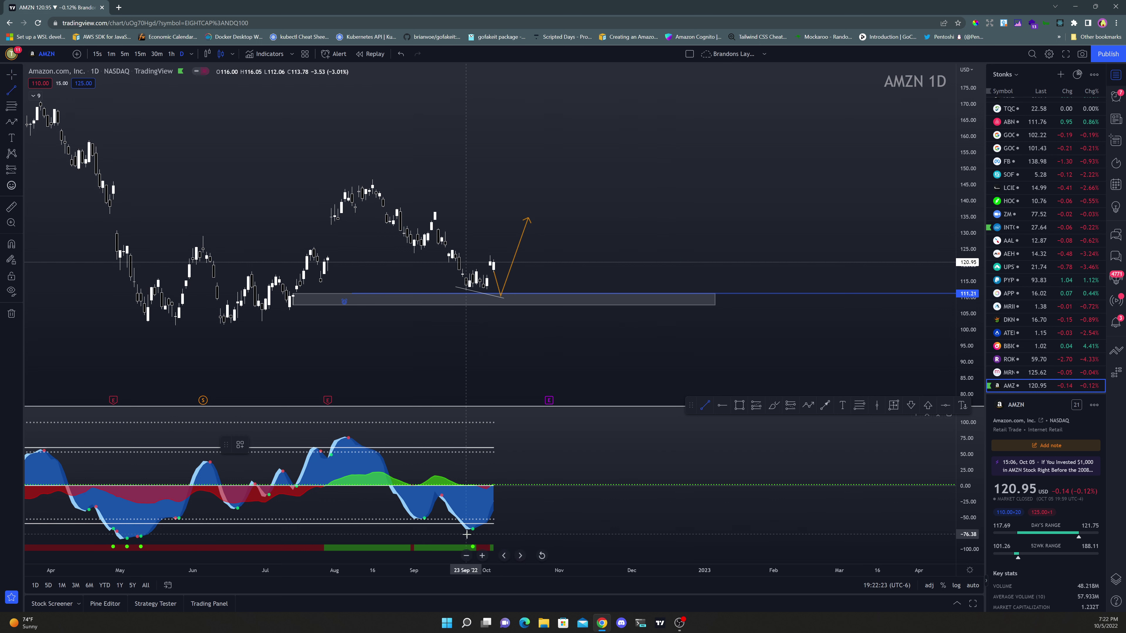
pyautogui.click(521, 516)
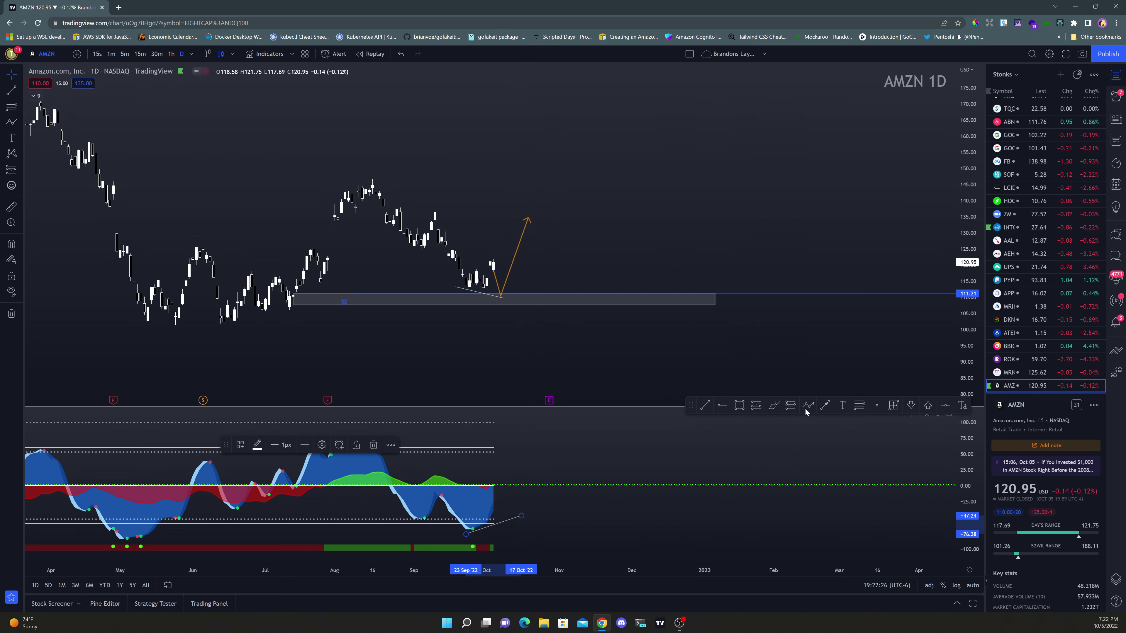
pyautogui.click(775, 407)
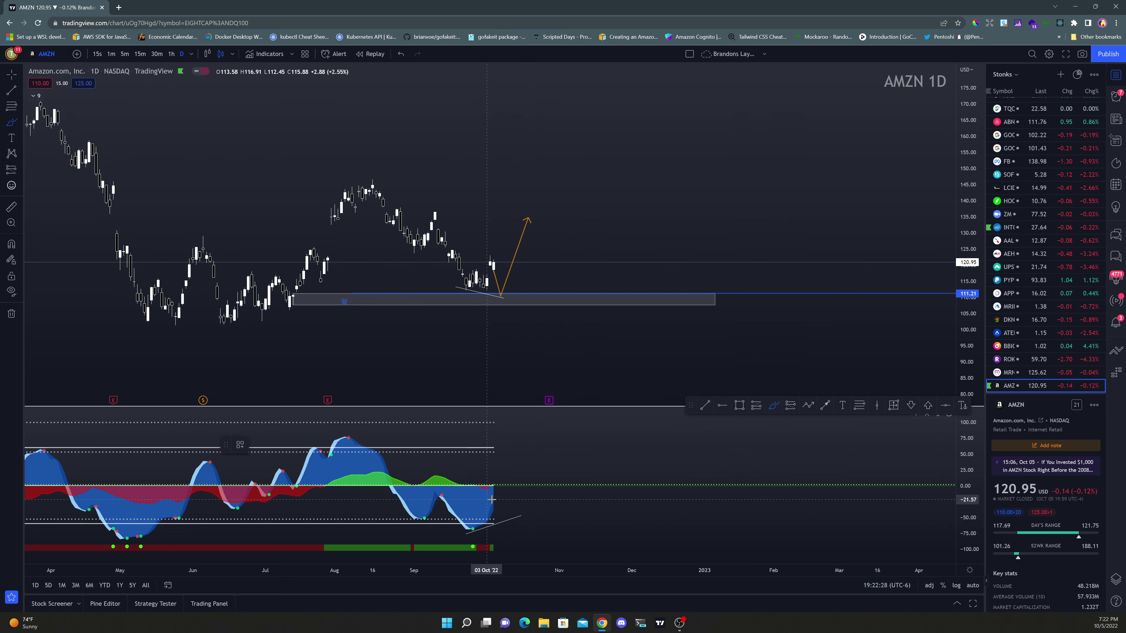
pyautogui.moveTo(500, 505)
pyautogui.mouseDown()
pyautogui.moveTo(512, 519)
pyautogui.moveTo(531, 459)
pyautogui.moveTo(540, 495)
pyautogui.moveTo(569, 440)
pyautogui.moveTo(594, 457)
pyautogui.moveTo(601, 484)
pyautogui.mouseUp()
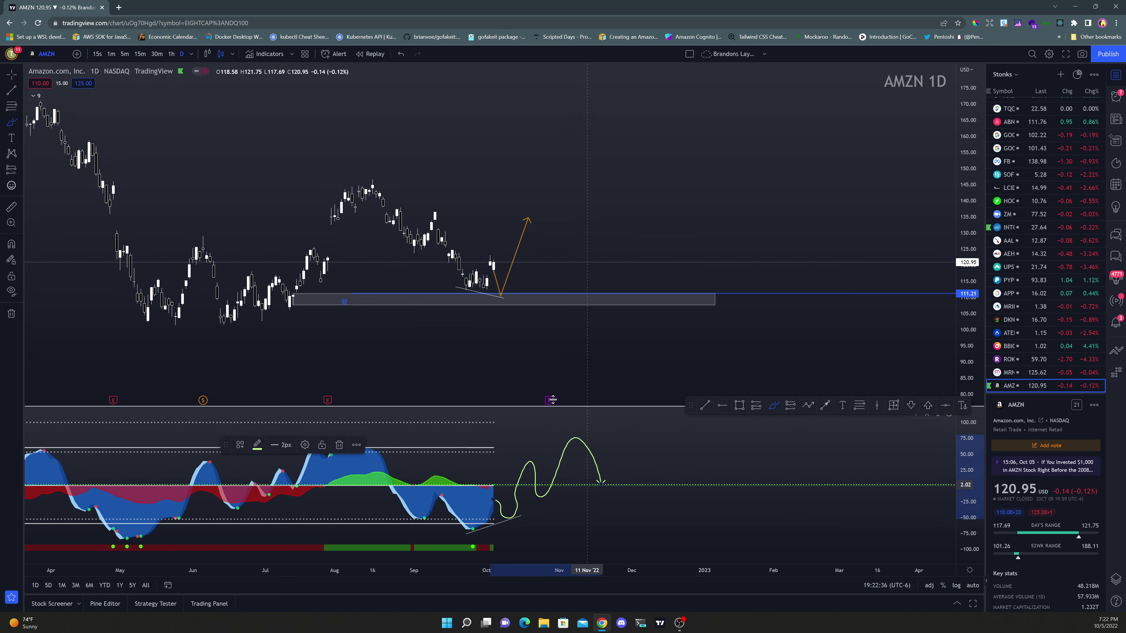
pyautogui.scroll(-2, 496, 489)
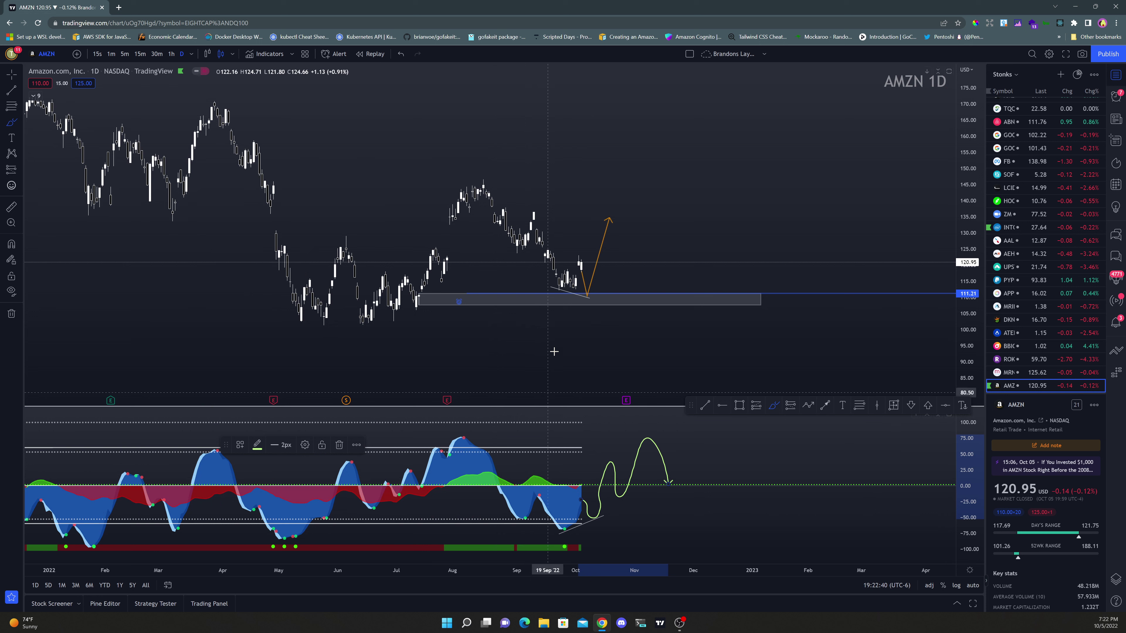
pyautogui.press('Escape')
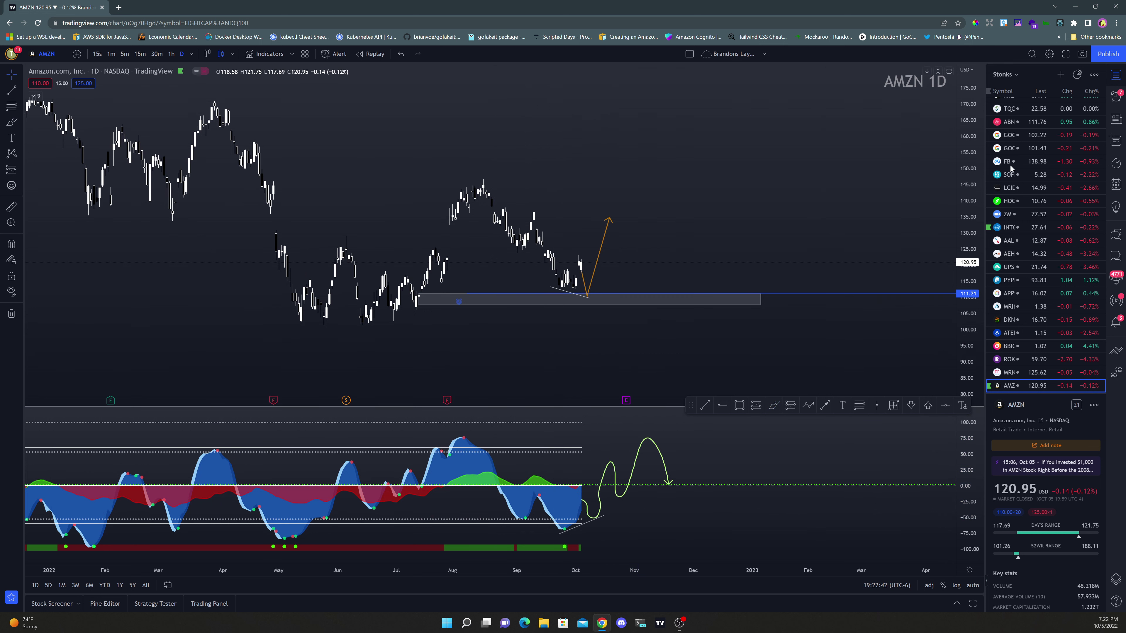